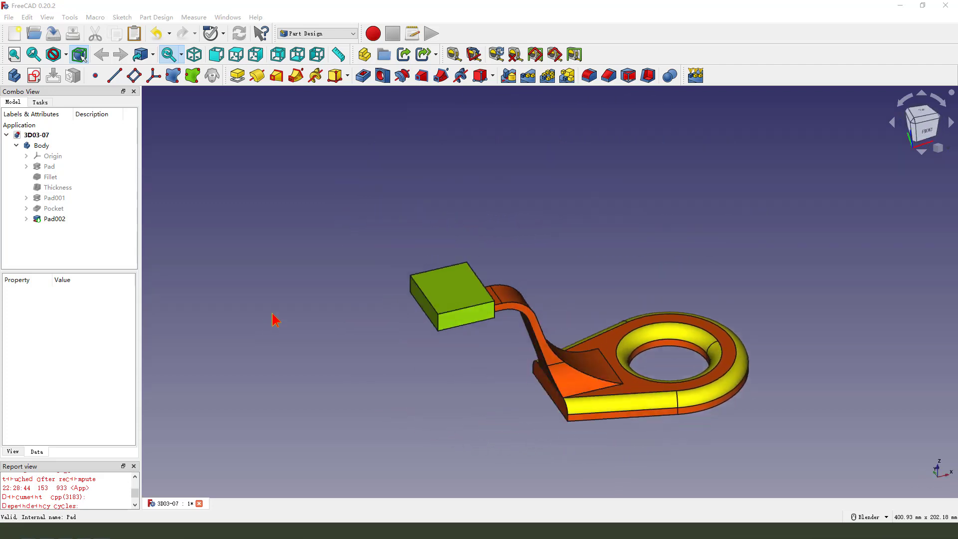
# Examine the finished ring-and-arm model and the dimensions on its reference drawing 028.png
pyautogui.moveTo(287, 283)
pyautogui.mouseDown()
pyautogui.moveTo(473, 181)
pyautogui.moveTo(301, 364)
pyautogui.moveTo(244, 332)
pyautogui.mouseUp()
pyautogui.moveTo(214, 263)
pyautogui.mouseDown()
pyautogui.moveTo(365, 279)
pyautogui.moveTo(340, 299)
pyautogui.mouseUp()
pyautogui.moveTo(253, 315)
pyautogui.mouseDown()
pyautogui.moveTo(102, 142)
pyautogui.moveTo(46, 24)
pyautogui.mouseUp()
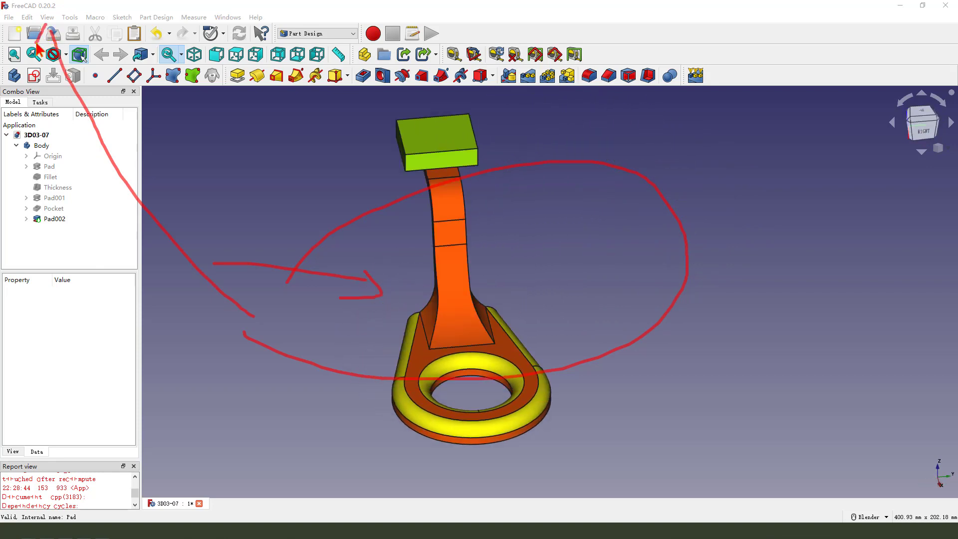
pyautogui.press('Escape')
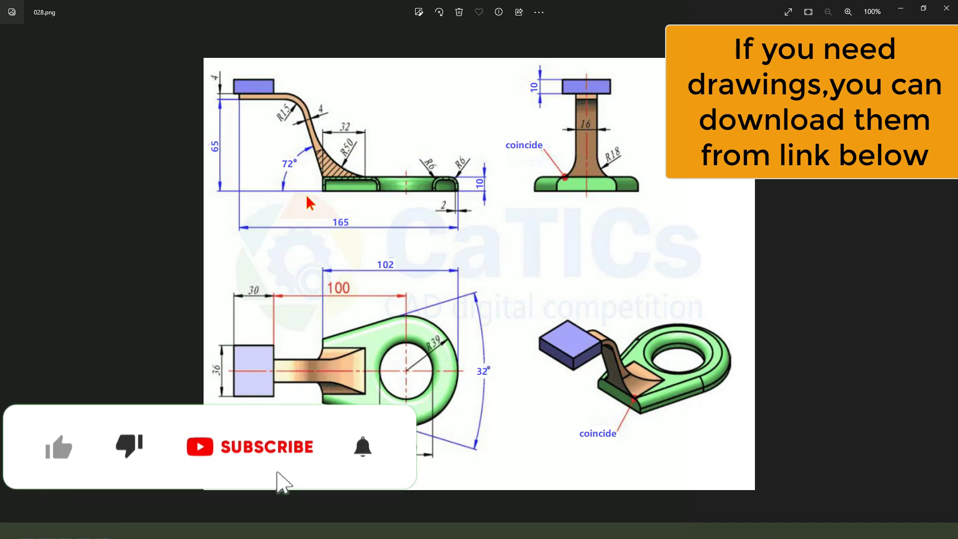
pyautogui.moveTo(282, 178)
pyautogui.mouseDown()
pyautogui.moveTo(475, 205)
pyautogui.moveTo(350, 230)
pyautogui.mouseUp()
pyautogui.moveTo(437, 274); pyautogui.dragTo(661, 388)
pyautogui.moveTo(269, 255); pyautogui.dragTo(612, 255)
pyautogui.press('Escape')
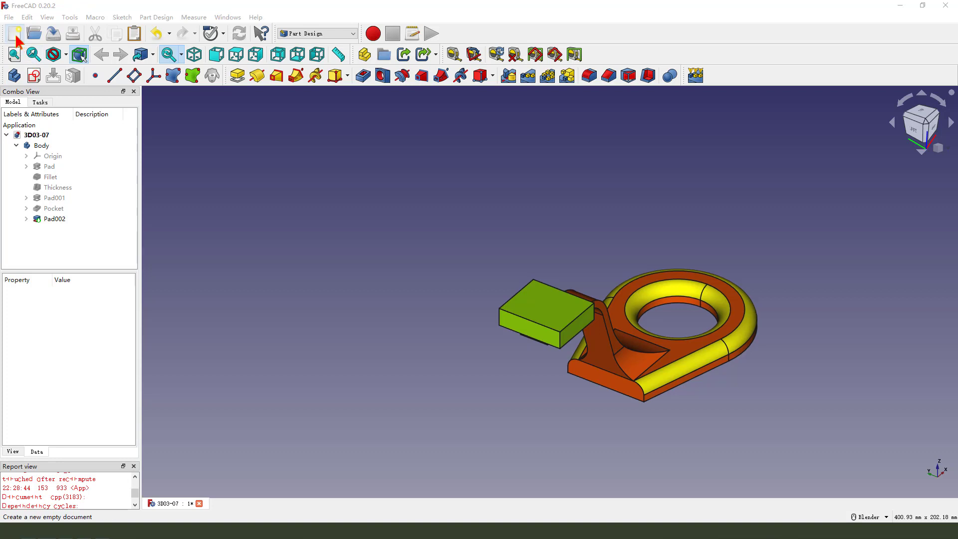
# Create a new document with a body and start a sketch on the XY plane
pyautogui.click(17, 37)
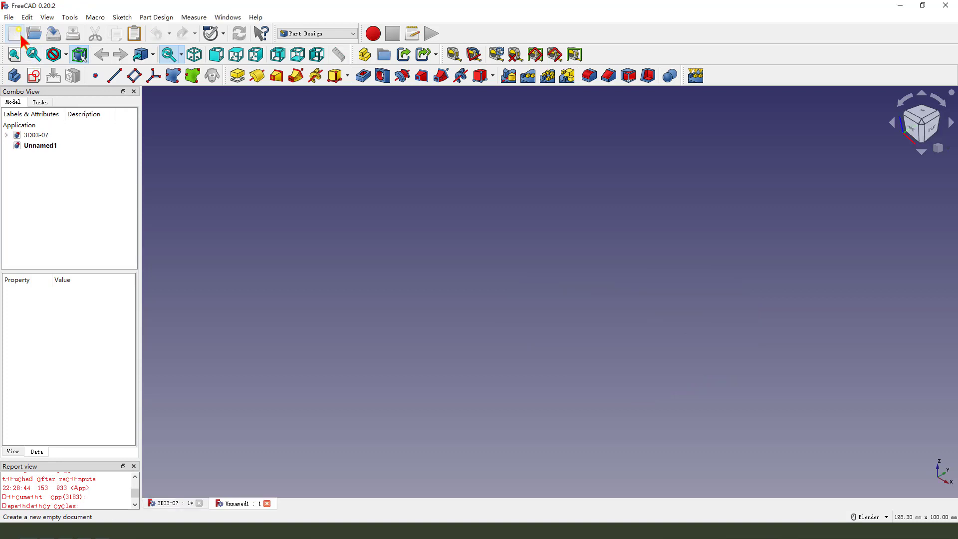
pyautogui.click(14, 76)
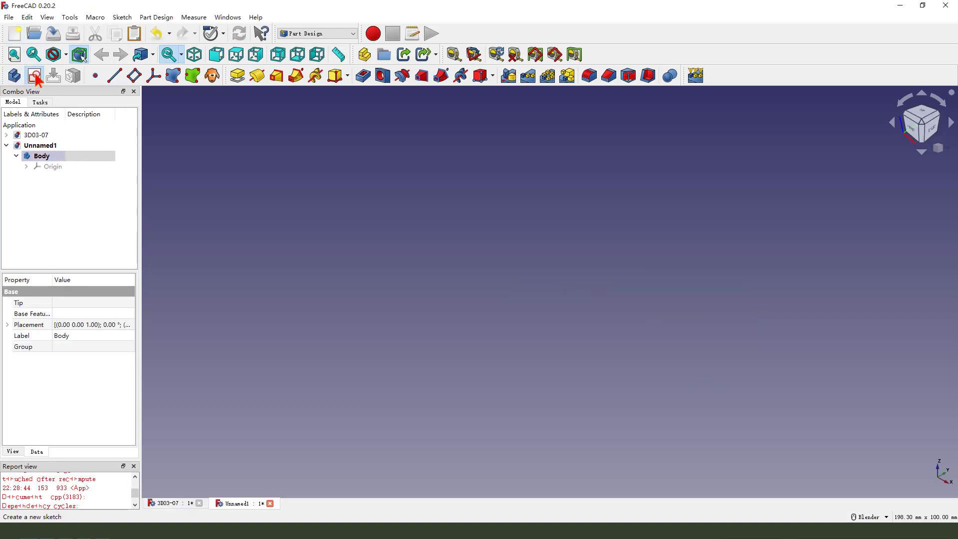
pyautogui.click(34, 75)
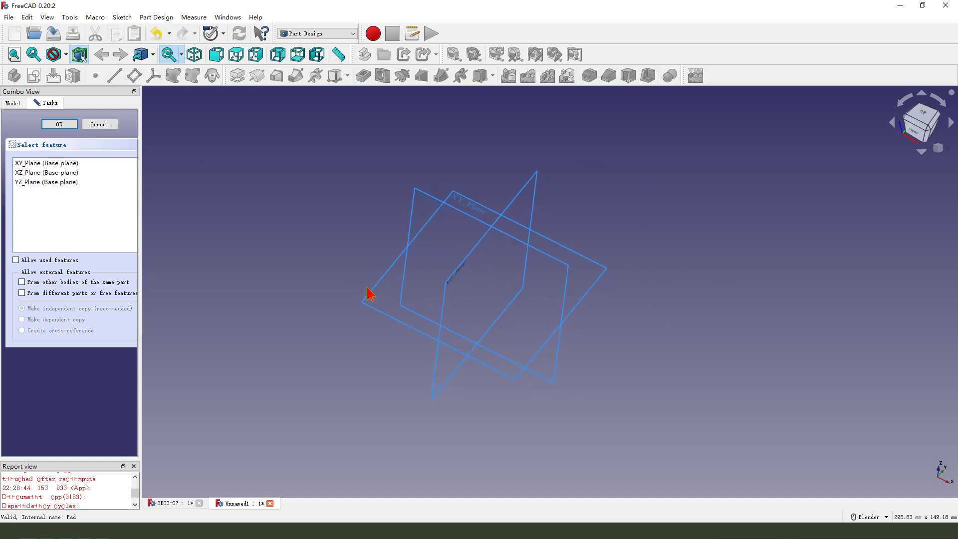
pyautogui.moveTo(325, 232); pyautogui.dragTo(388, 292)
pyautogui.moveTo(388, 293)
pyautogui.mouseDown()
pyautogui.moveTo(379, 268)
pyautogui.moveTo(356, 293)
pyautogui.mouseUp()
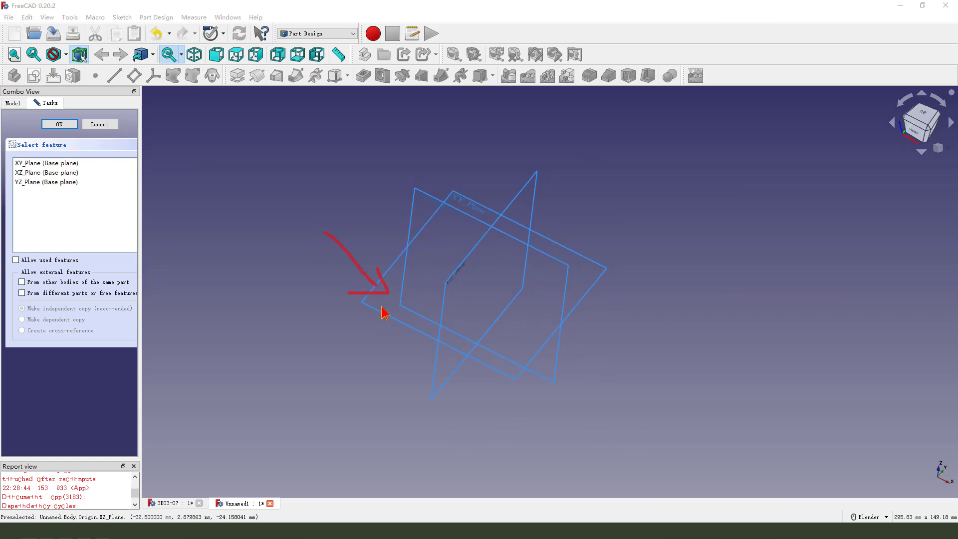
pyautogui.press('Escape')
pyautogui.click(371, 296)
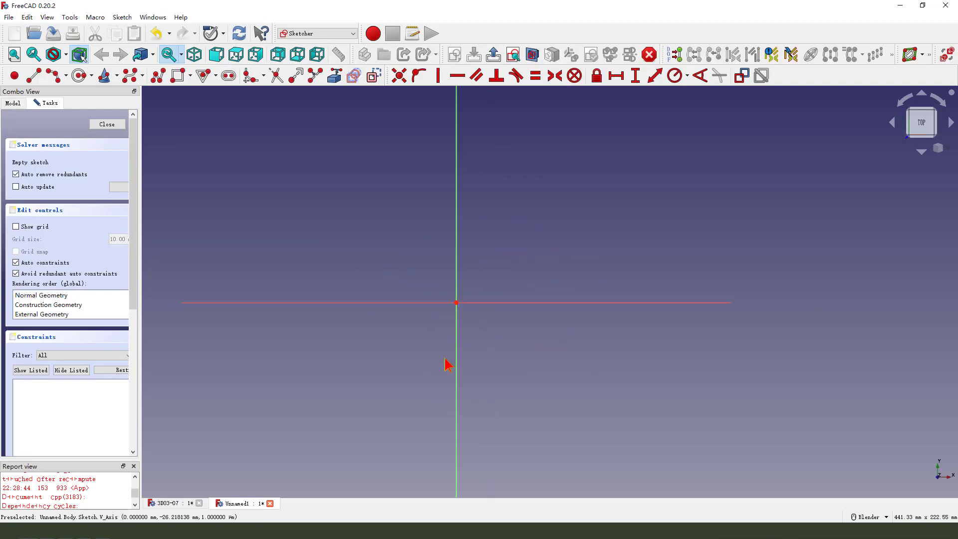
# Sketch a circle of about 21 mm radius centred on the origin
pyautogui.scroll(1, 341, 346)
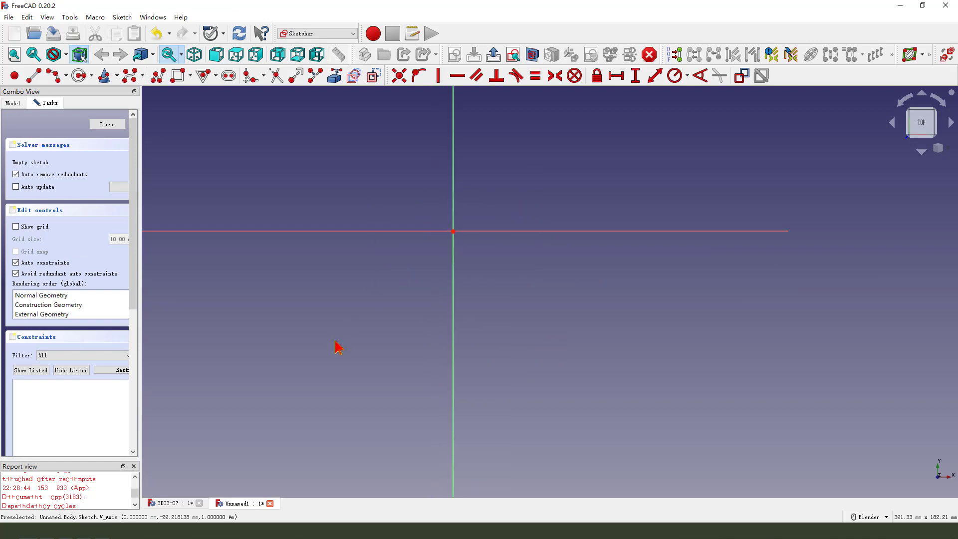
pyautogui.click(78, 78)
pyautogui.click(453, 231)
pyautogui.click(489, 198)
# Sketch an open three-line outline around the circle's left side: upper slanted line, near-vertical edge about 65 mm left of the origin, lower slanted line
pyautogui.click(56, 77)
pyautogui.click(422, 171)
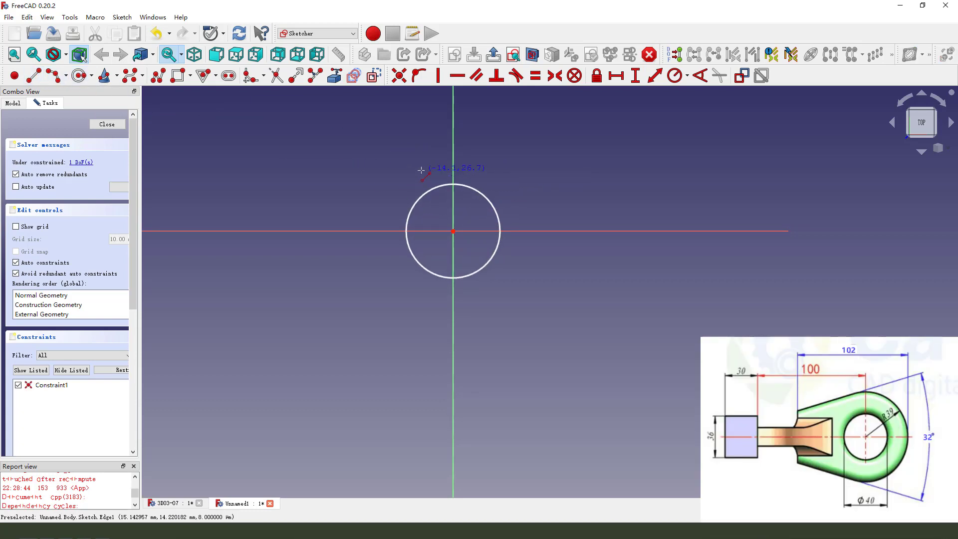
pyautogui.click(307, 197)
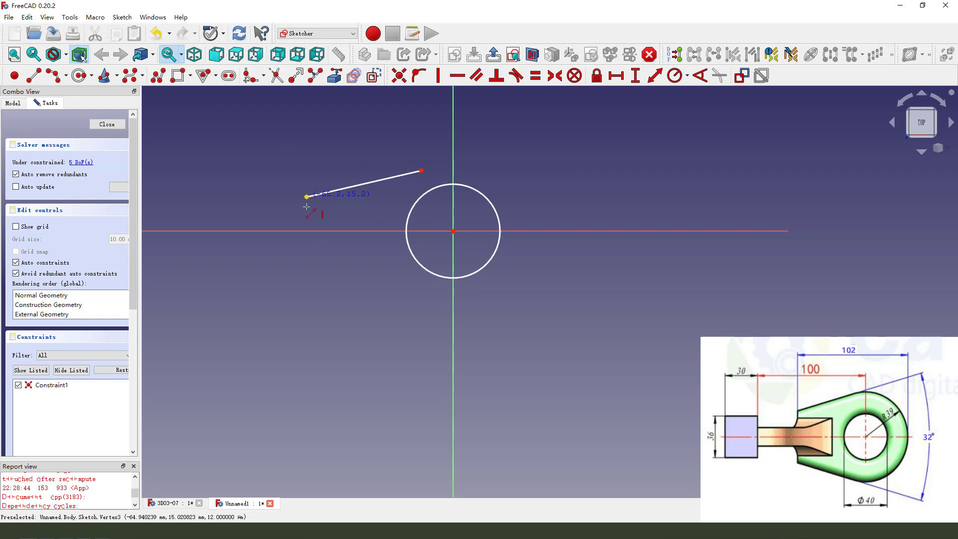
pyautogui.click(303, 291)
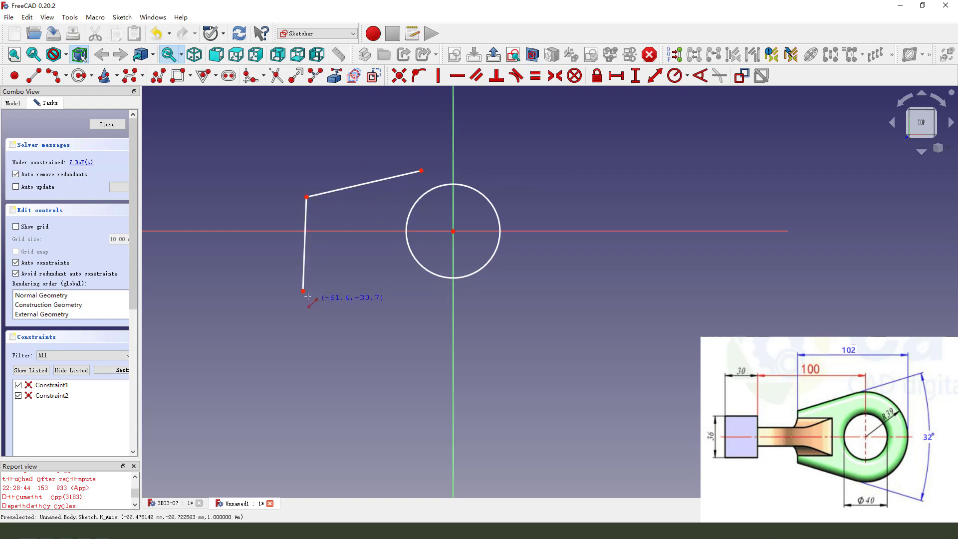
pyautogui.click(425, 322)
pyautogui.press('Escape')
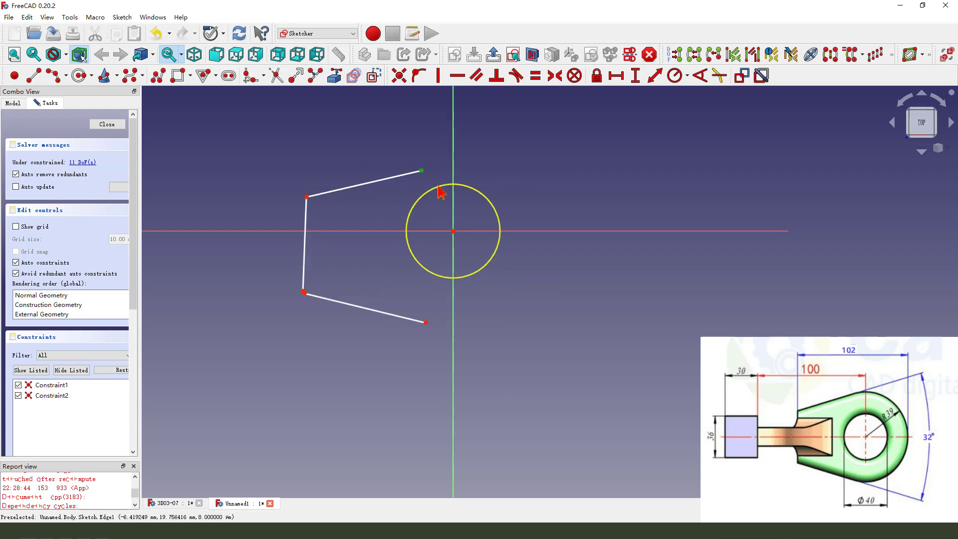
# Constrain the free right ends of the upper and lower slanted lines onto the circle
pyautogui.click(439, 192)
pyautogui.click(420, 75)
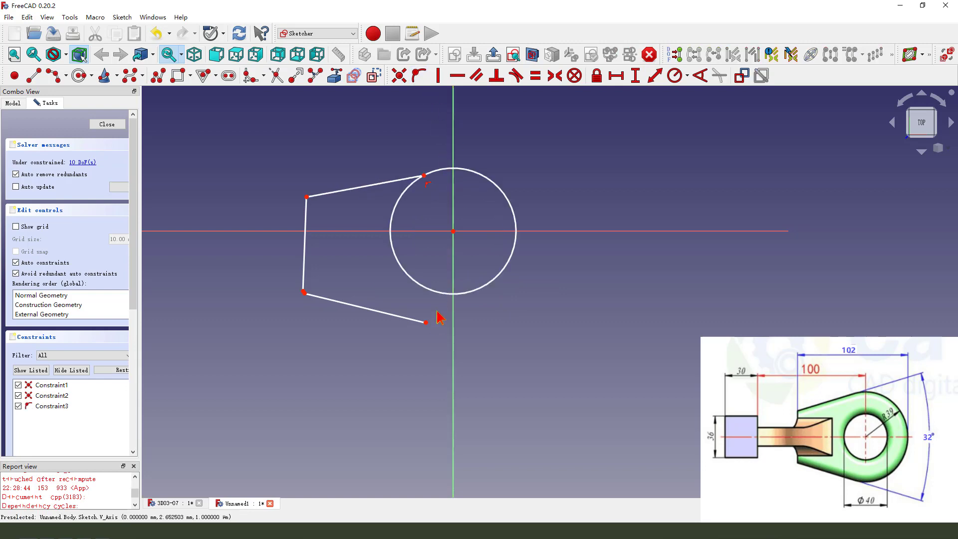
pyautogui.click(426, 323)
pyautogui.click(436, 293)
pyautogui.click(420, 76)
# Make the upper and lower slanted lines tangent to the circle
pyautogui.click(410, 178)
pyautogui.click(436, 170)
pyautogui.click(516, 75)
pyautogui.click(406, 307)
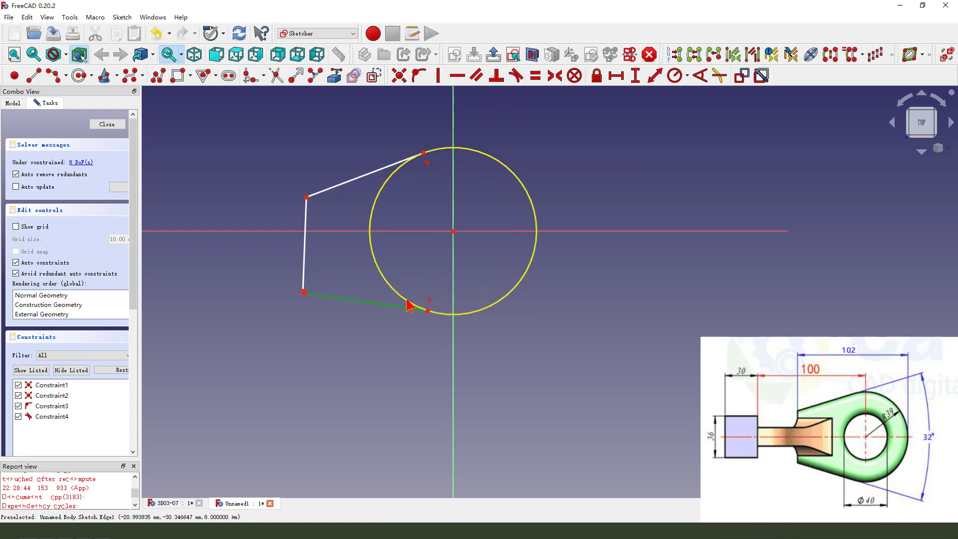
pyautogui.click(412, 303)
pyautogui.click(516, 75)
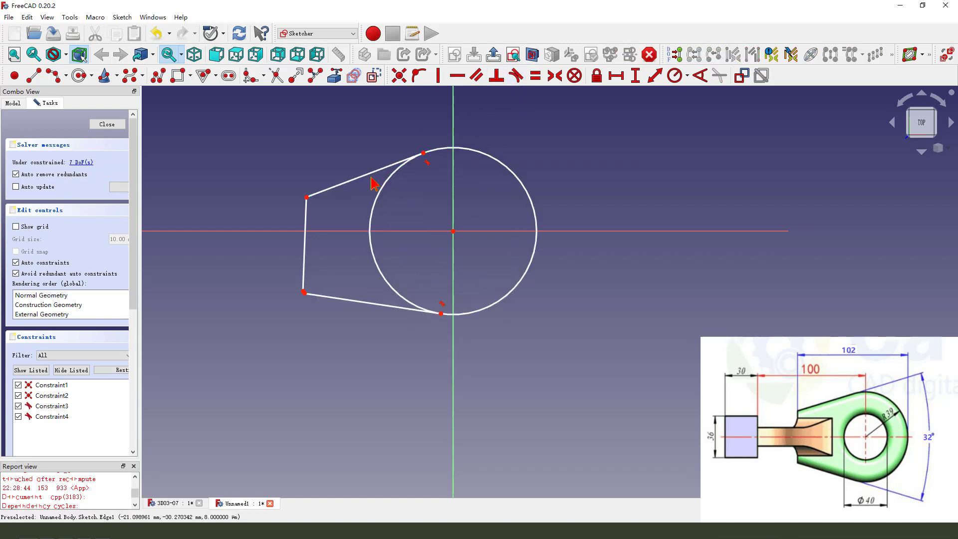
# Constrain the outline's left edge to be vertical and make its lower end coincident with the lower slanted line's end
pyautogui.click(306, 216)
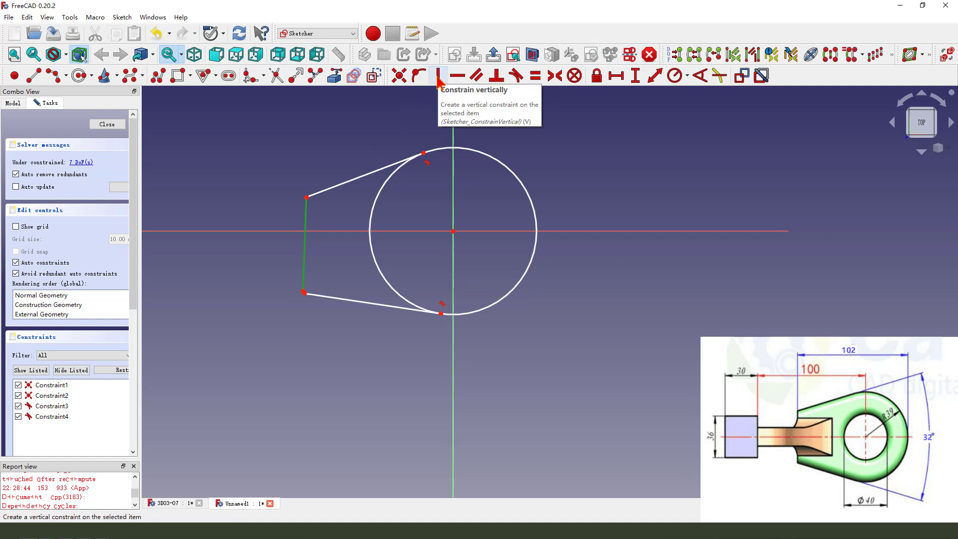
pyautogui.click(438, 76)
pyautogui.moveTo(306, 198); pyautogui.dragTo(274, 200)
pyautogui.moveTo(256, 280); pyautogui.dragTo(328, 326)
pyautogui.click(401, 77)
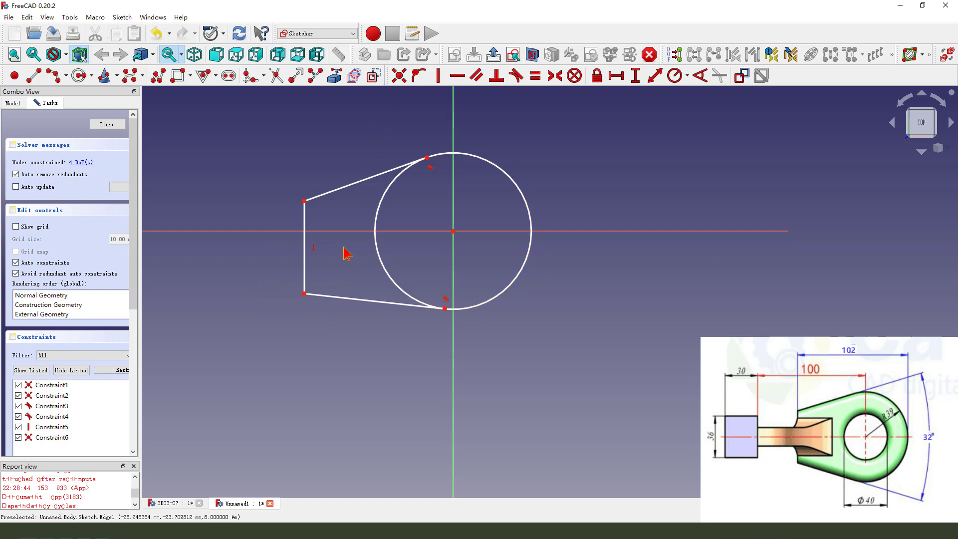
# Constrain the angle between the upper and lower slanted lines to 32°
pyautogui.click(348, 186)
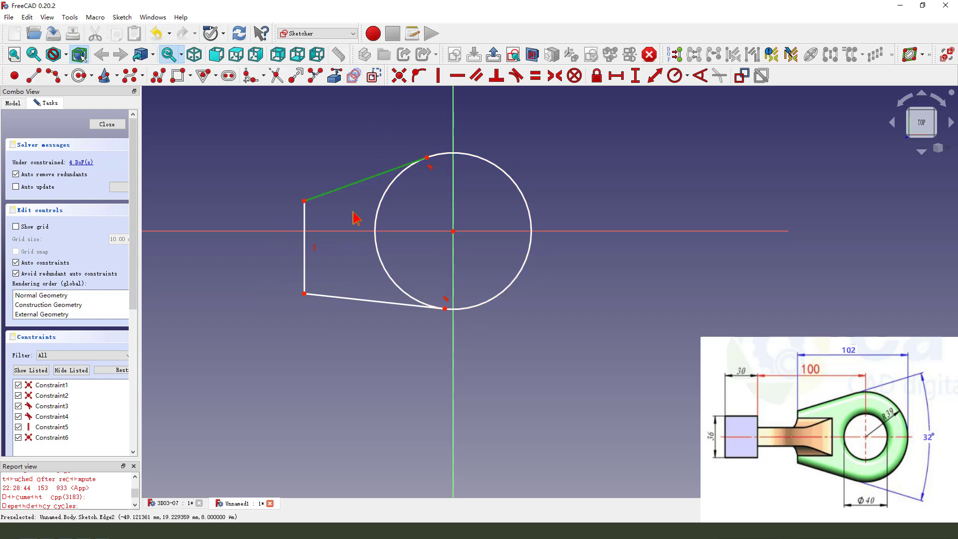
pyautogui.click(344, 302)
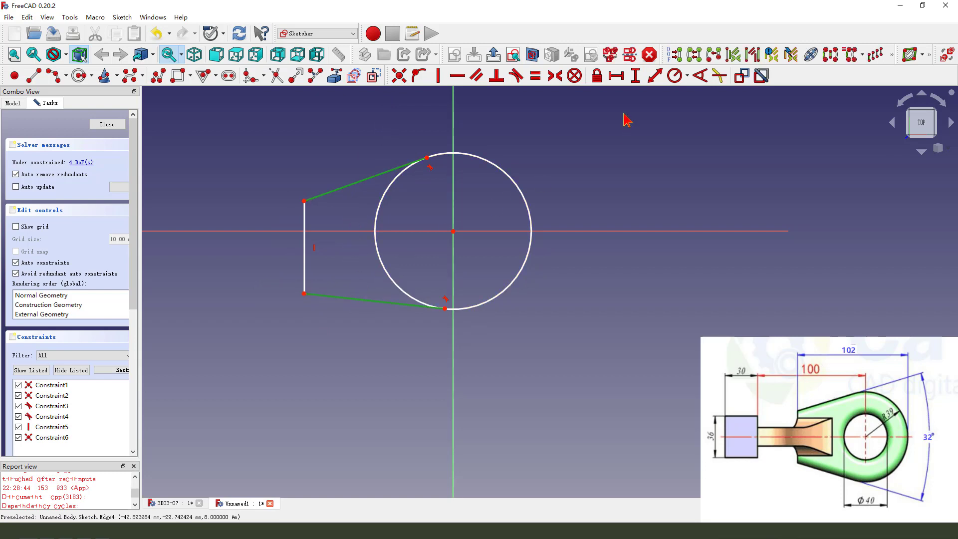
pyautogui.click(701, 79)
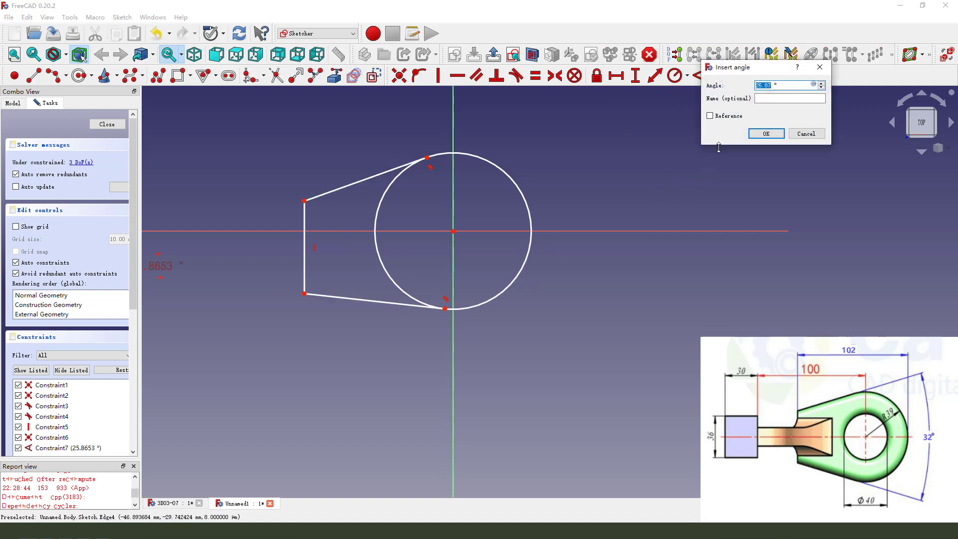
pyautogui.write('32')
pyautogui.press('Return')
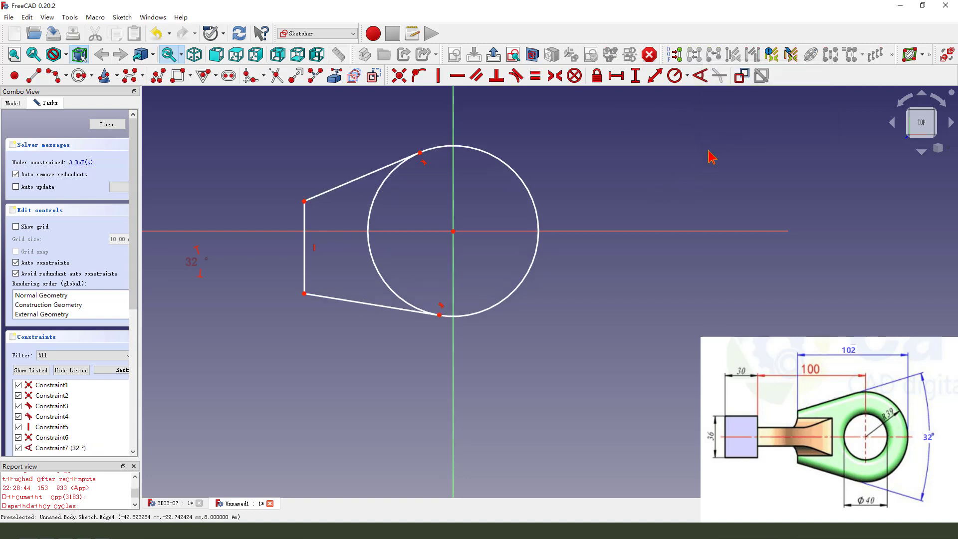
# Make the left edge's two endpoints symmetric about the horizontal axis and shift the edge slightly toward the circle
pyautogui.click(305, 201)
pyautogui.click(304, 294)
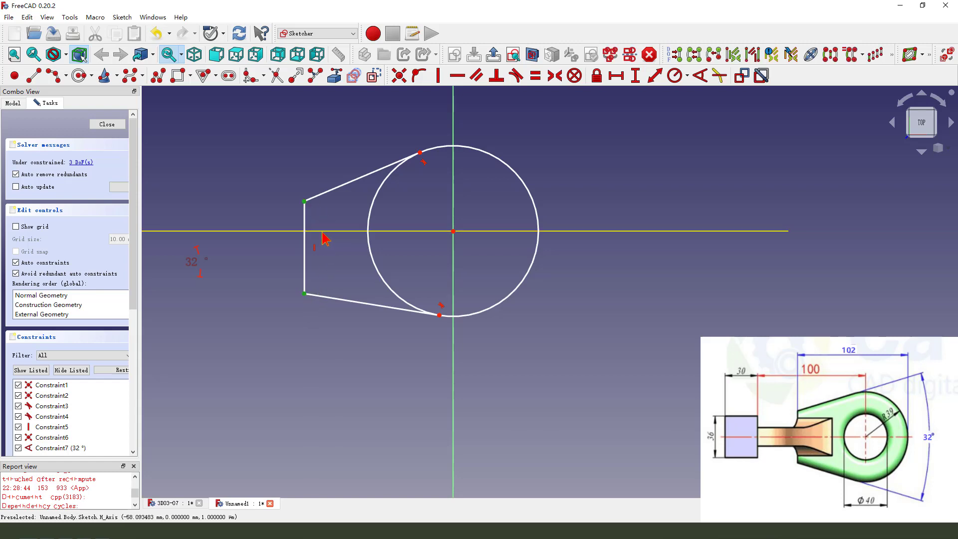
pyautogui.click(356, 231)
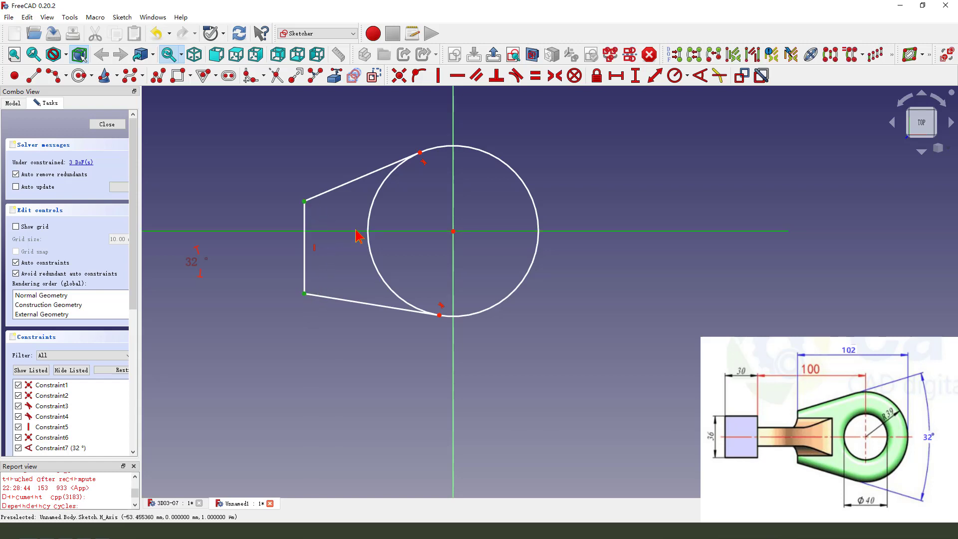
pyautogui.click(558, 78)
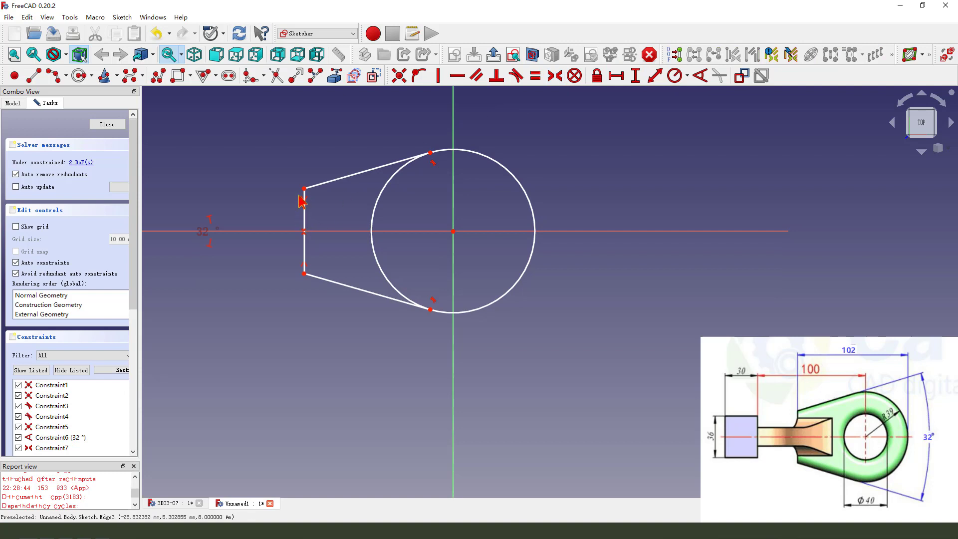
pyautogui.moveTo(322, 188); pyautogui.dragTo(313, 189)
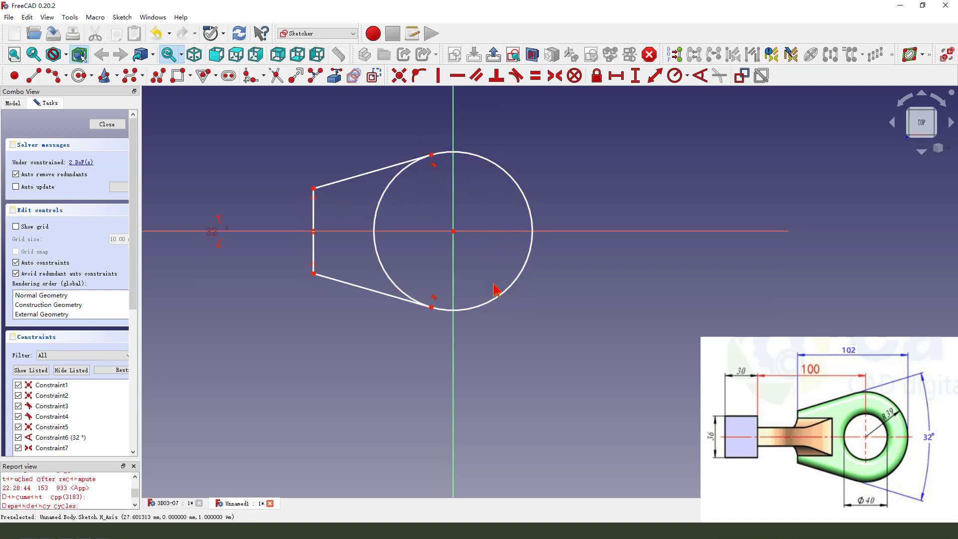
# Add a point just right of the circle and constrain it onto both the circle and the horizontal axis
pyautogui.click(14, 76)
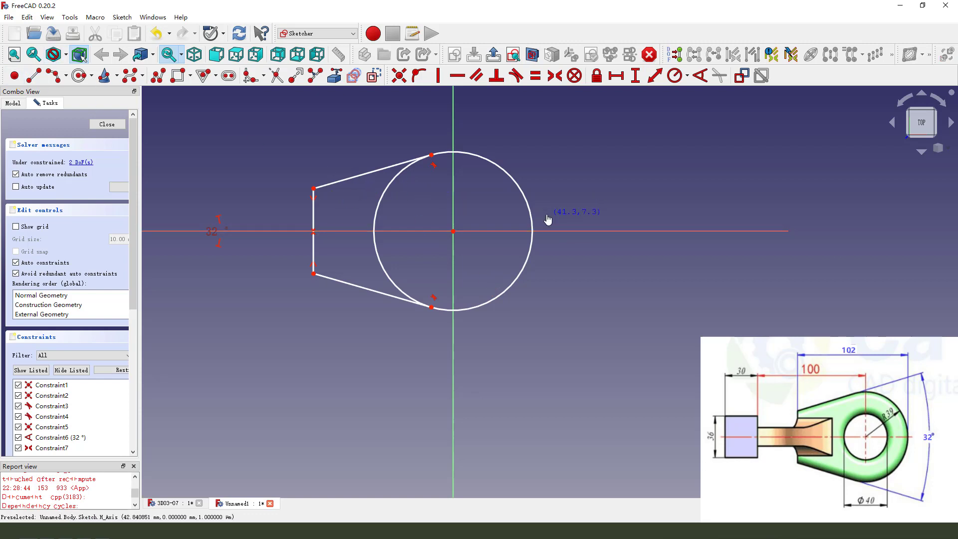
pyautogui.click(548, 214)
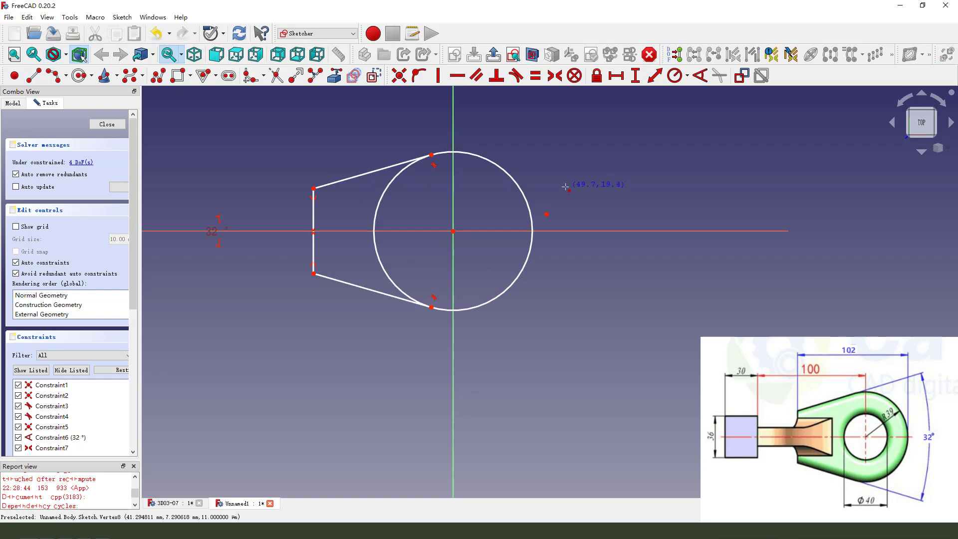
pyautogui.click(547, 215)
pyautogui.click(533, 225)
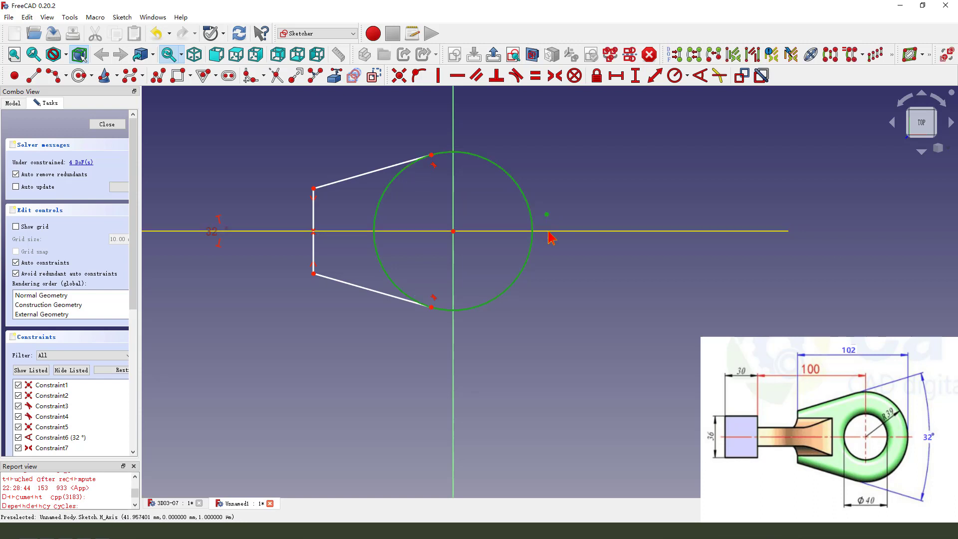
pyautogui.click(548, 231)
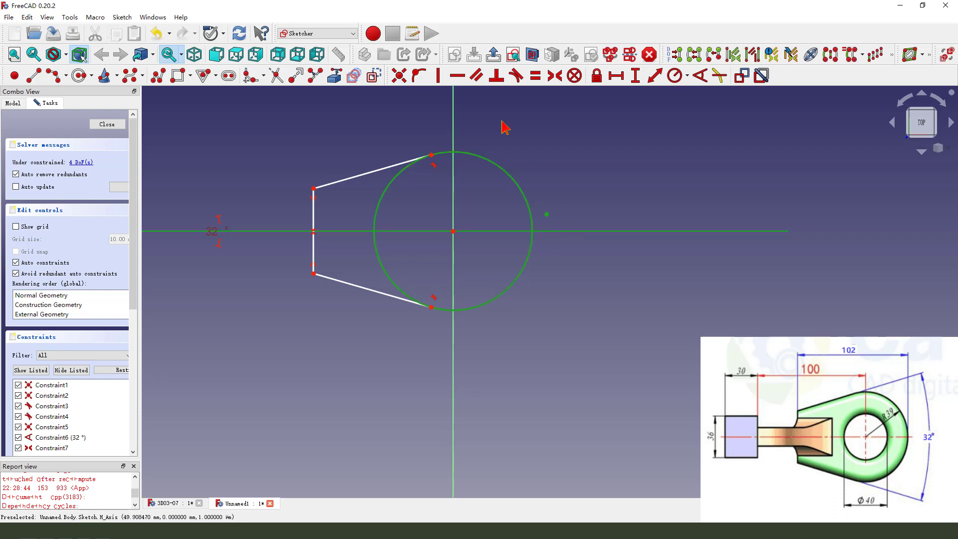
pyautogui.click(420, 75)
# Set the horizontal distance from the outline's upper-left corner to the circle's rightmost point to 102 mm and place the dimension above the profile
pyautogui.click(533, 231)
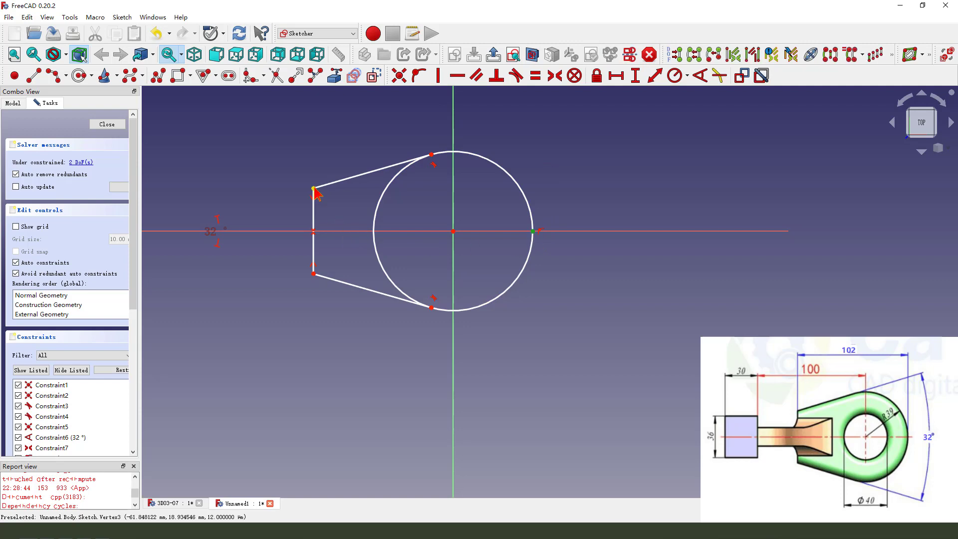
pyautogui.click(313, 188)
pyautogui.click(617, 75)
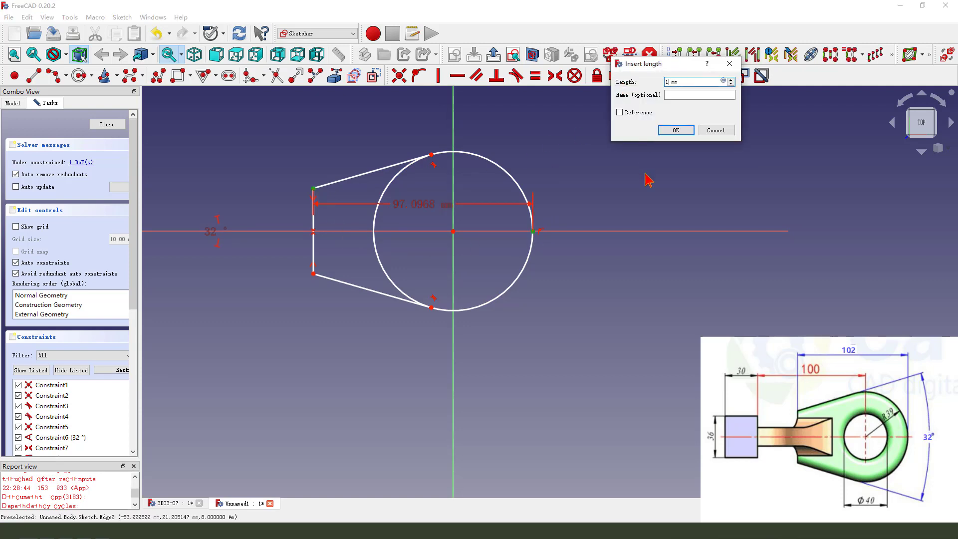
pyautogui.press('Return')
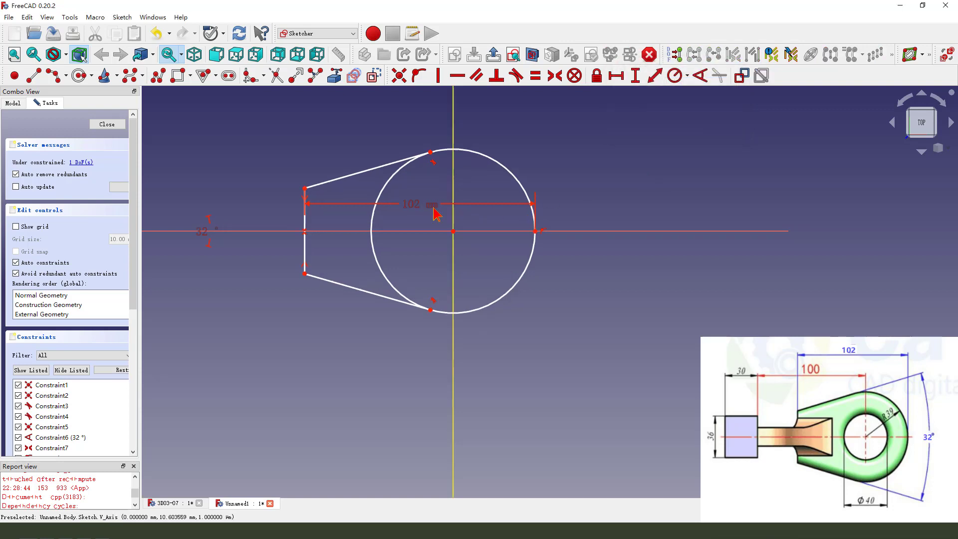
pyautogui.moveTo(422, 208); pyautogui.dragTo(423, 133)
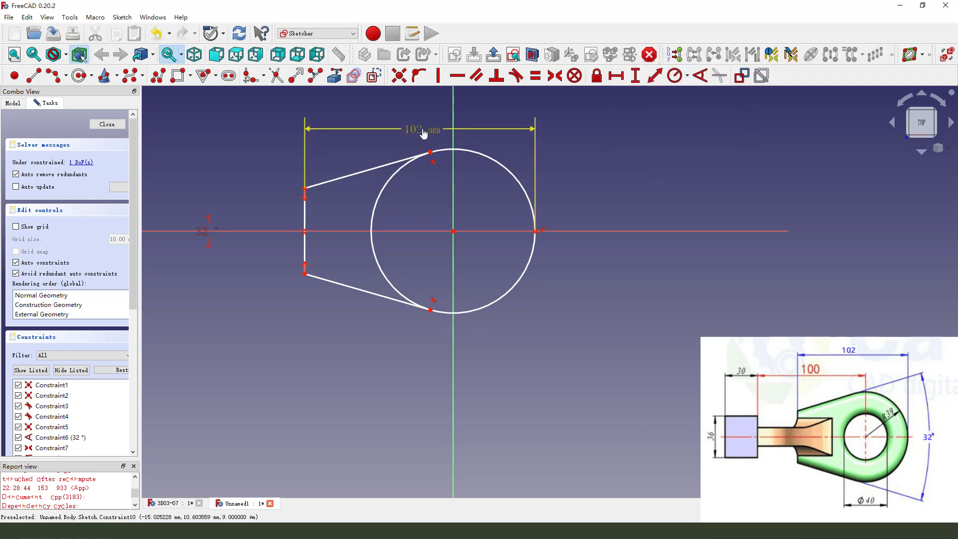
# Set the outer circle's radius to 39 mm and trim away its arc between the two slanted lines' tangent points inside the outline
pyautogui.click(677, 77)
pyautogui.click(522, 180)
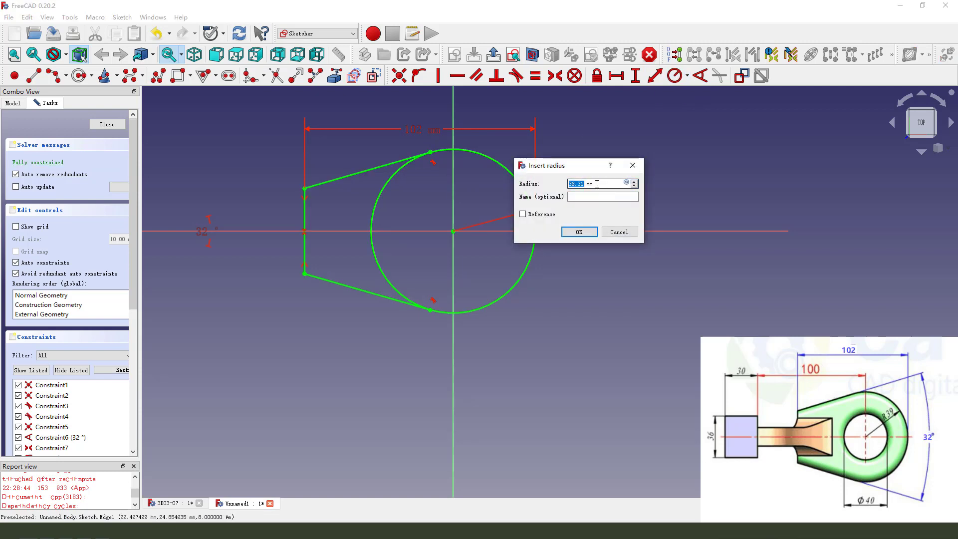
pyautogui.write('39')
pyautogui.press('Return')
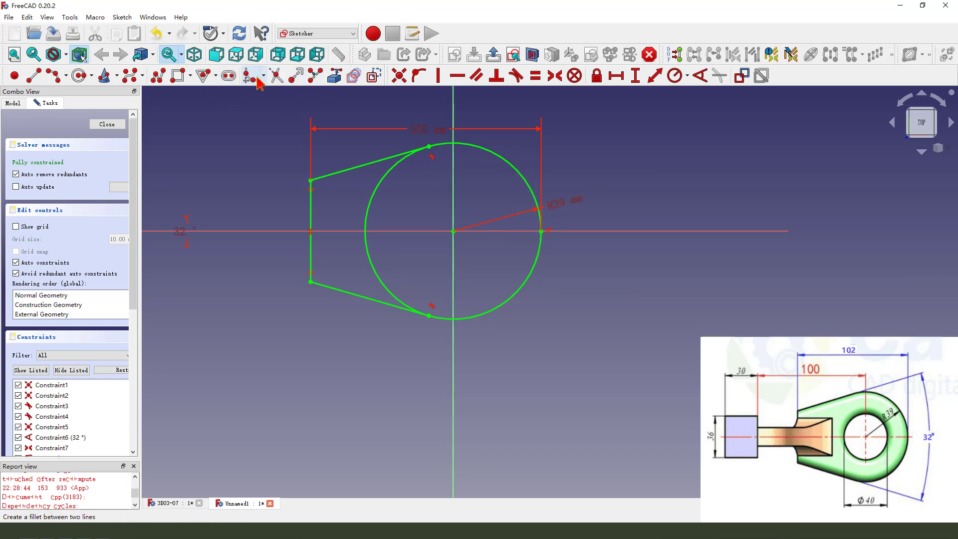
pyautogui.click(276, 76)
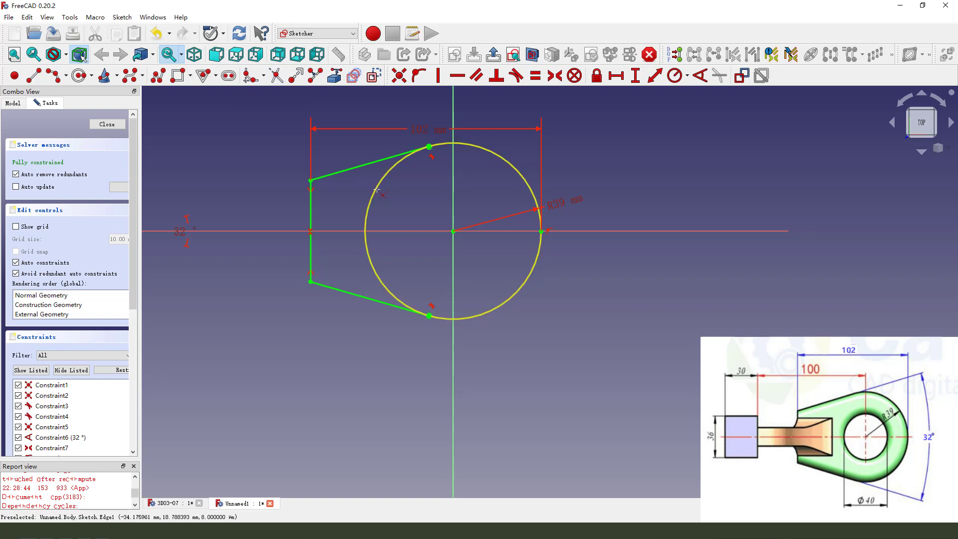
pyautogui.click(377, 190)
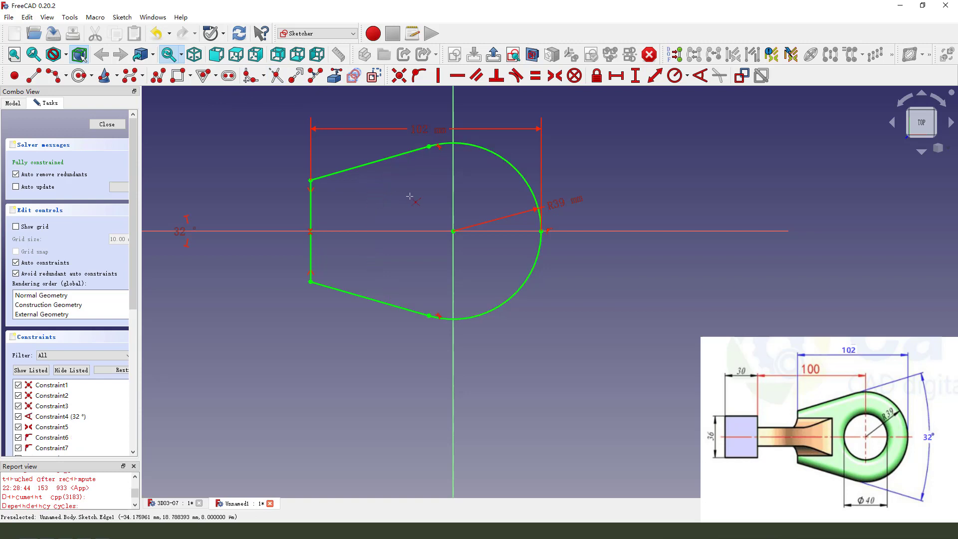
# Draw a circle centred on the origin inside the outline and set its diameter to 40 mm
pyautogui.click(80, 78)
pyautogui.click(453, 231)
pyautogui.click(479, 251)
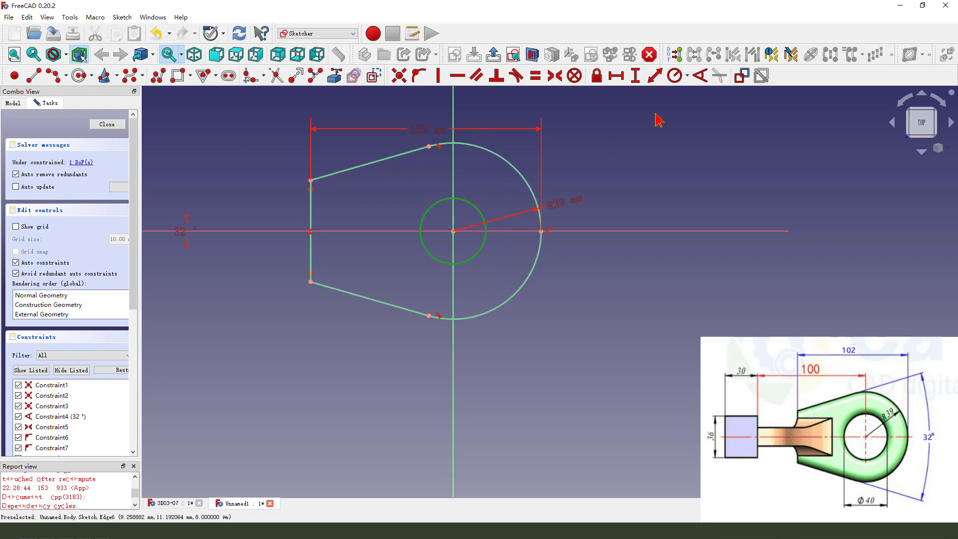
pyautogui.click(689, 76)
pyautogui.click(721, 113)
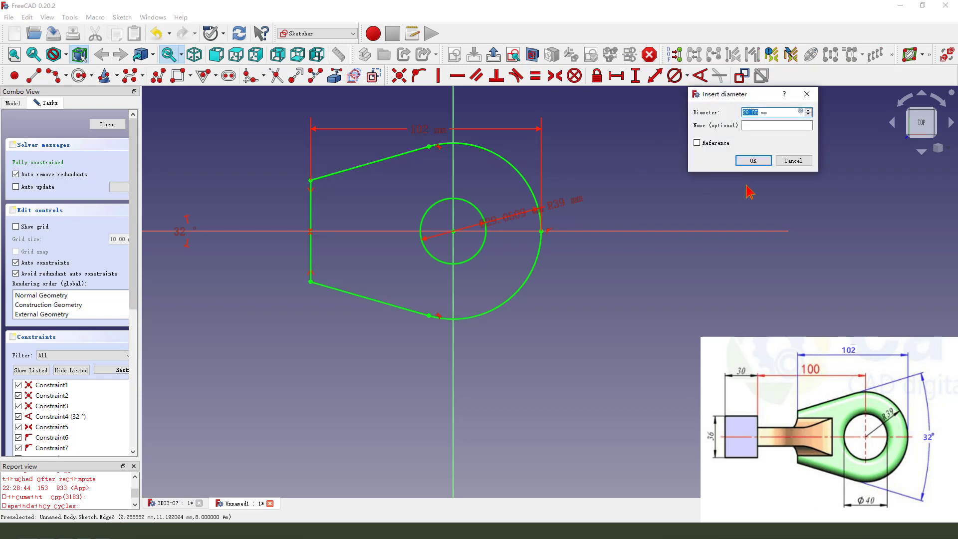
pyautogui.write('40')
pyautogui.press('Return')
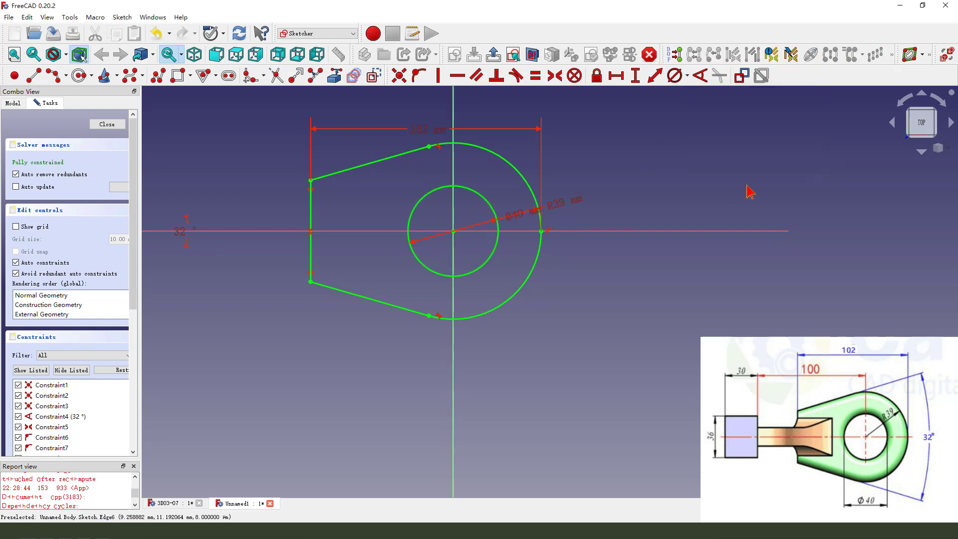
# Reposition the radius, diameter and 102 mm dimension labels so that they are clearly separated
pyautogui.moveTo(560, 208); pyautogui.dragTo(563, 177)
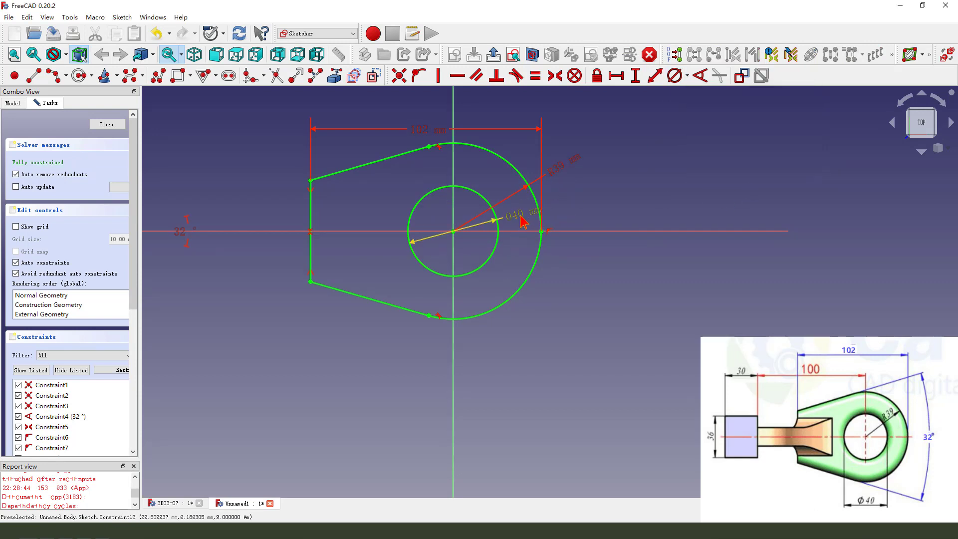
pyautogui.moveTo(519, 214); pyautogui.dragTo(516, 257)
pyautogui.scroll(-2, 454, 309)
pyautogui.scroll(4, 430, 189)
pyautogui.moveTo(432, 186); pyautogui.dragTo(428, 173)
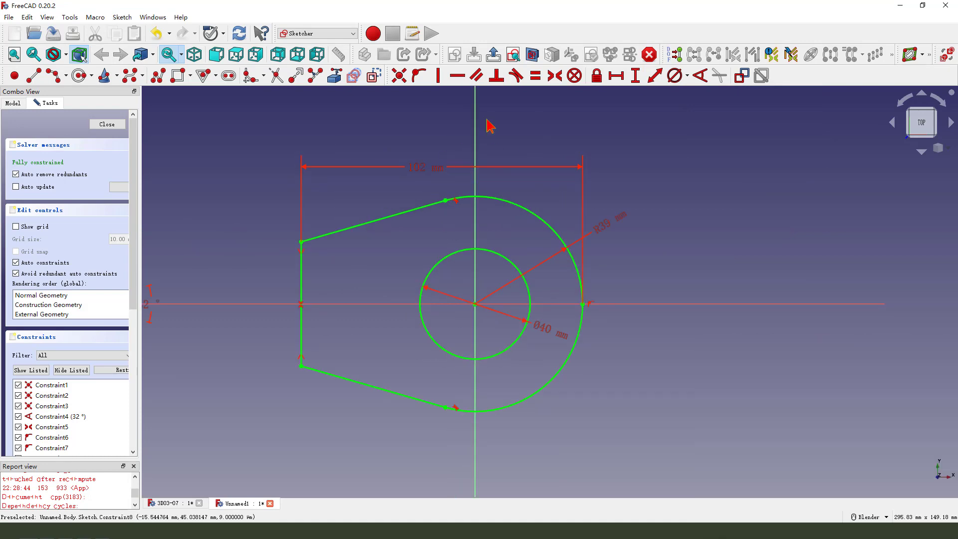
# Finish the ring plate sketch and pad it 10 mm
pyautogui.click(493, 56)
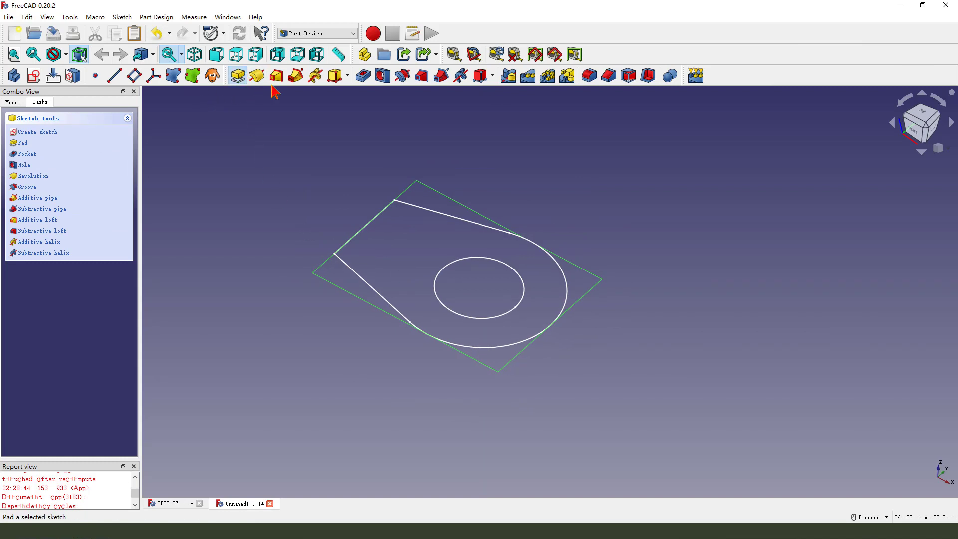
pyautogui.click(238, 76)
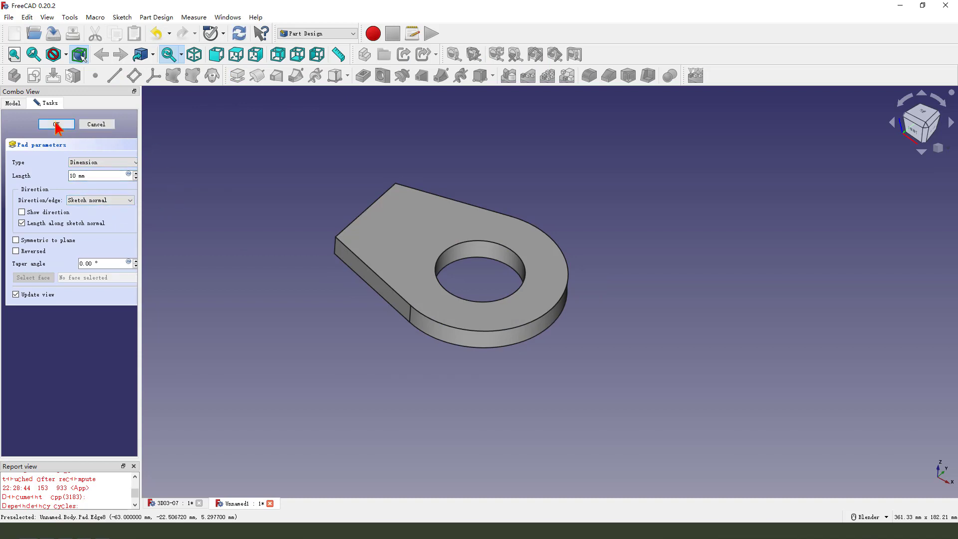
pyautogui.click(56, 124)
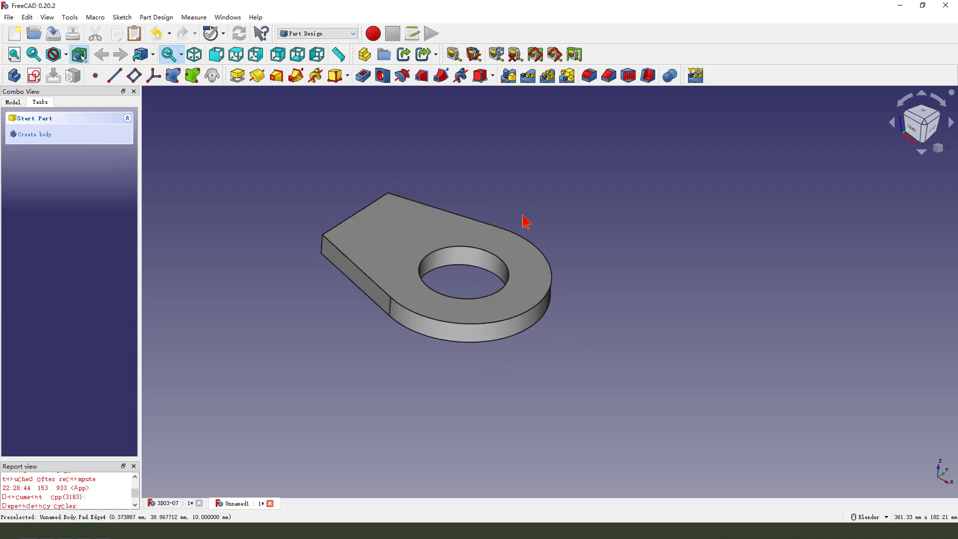
# Fillet the plate's upper outer arc edge and the hole's upper edge with a 6 mm radius
pyautogui.click(536, 245)
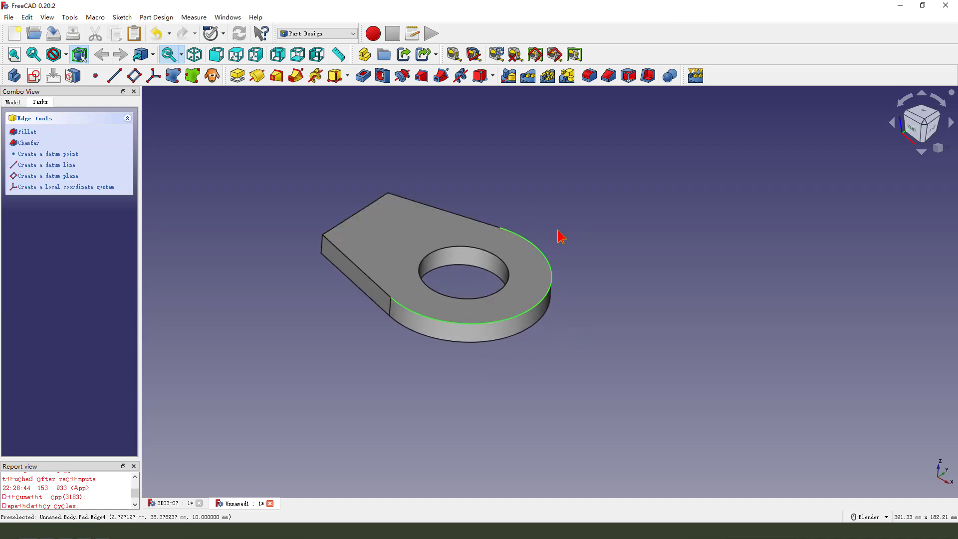
pyautogui.click(479, 247)
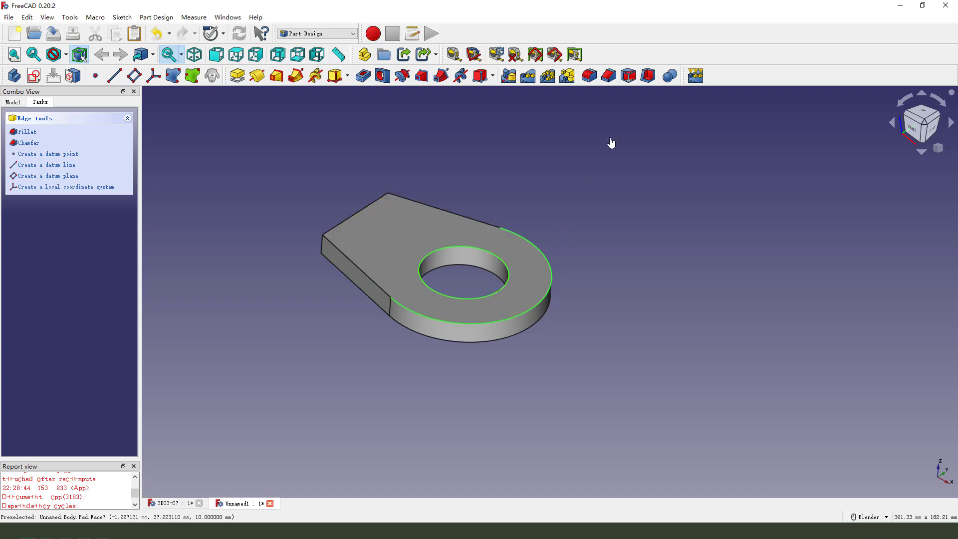
pyautogui.click(592, 81)
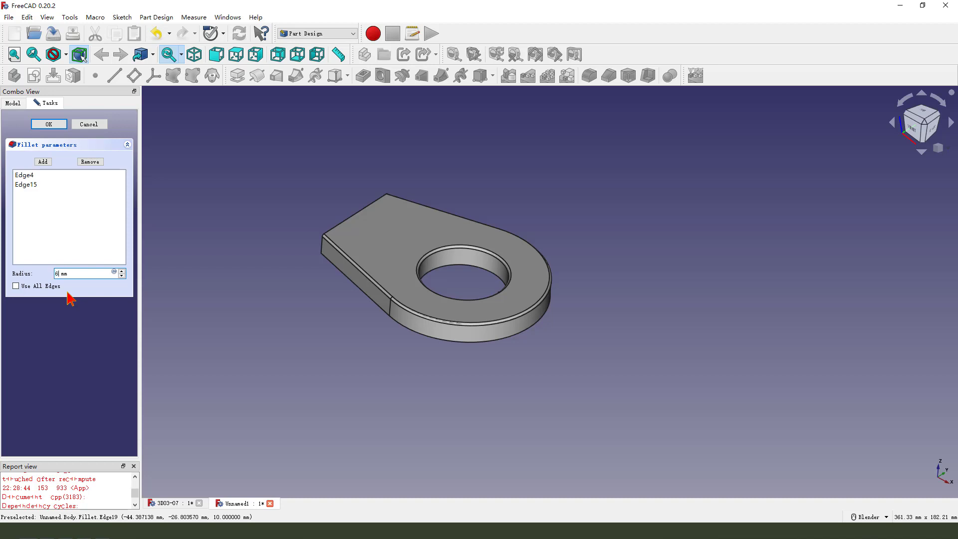
pyautogui.moveTo(74, 295)
pyautogui.mouseDown()
pyautogui.moveTo(53, 282)
pyautogui.moveTo(82, 278)
pyautogui.moveTo(216, 326)
pyautogui.moveTo(359, 287)
pyautogui.mouseUp()
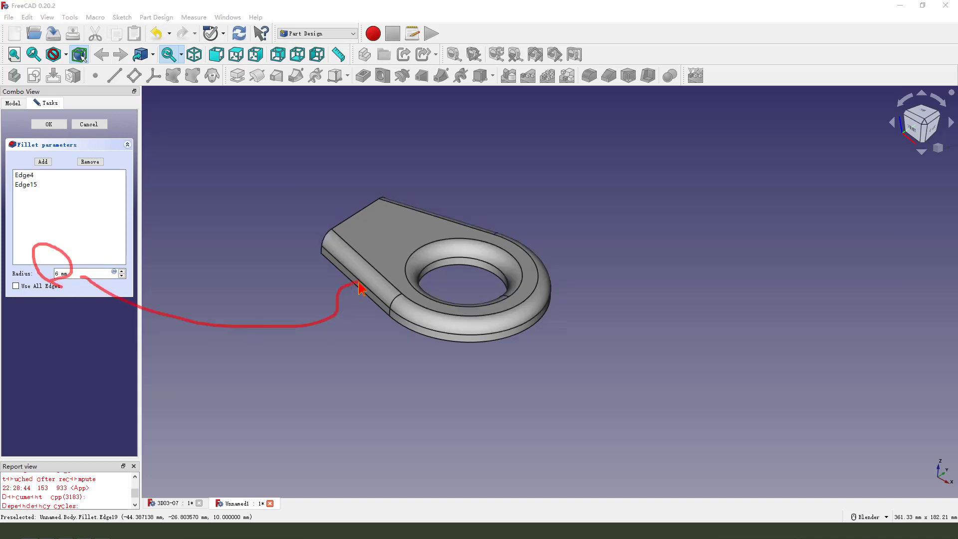
pyautogui.click(58, 127)
# Hollow the plate from its flat underside with a 2 mm Thickness made inwards, in Skin mode with Arc joins
pyautogui.moveTo(454, 395); pyautogui.dragTo(513, 199, button='middle')
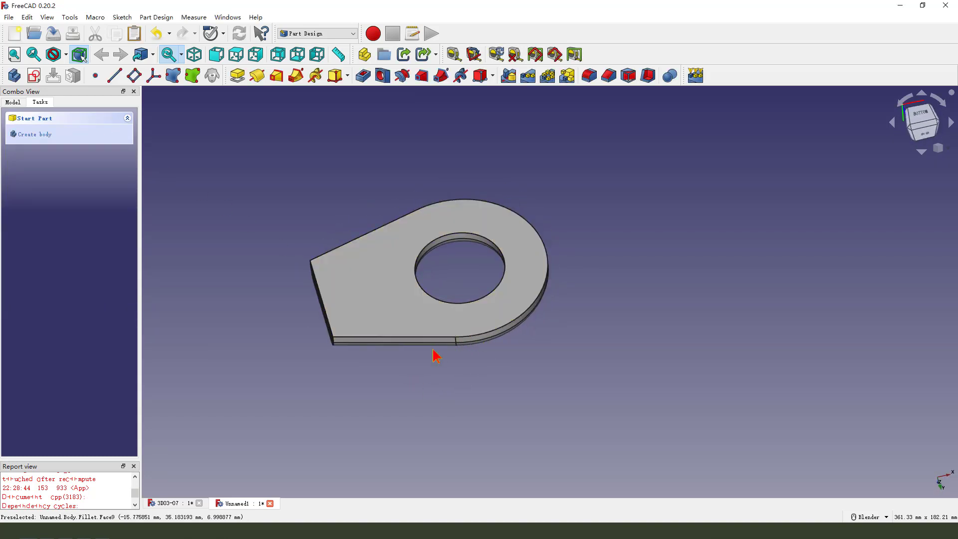
pyautogui.click(395, 250)
pyautogui.moveTo(397, 250); pyautogui.dragTo(619, 250, button='middle')
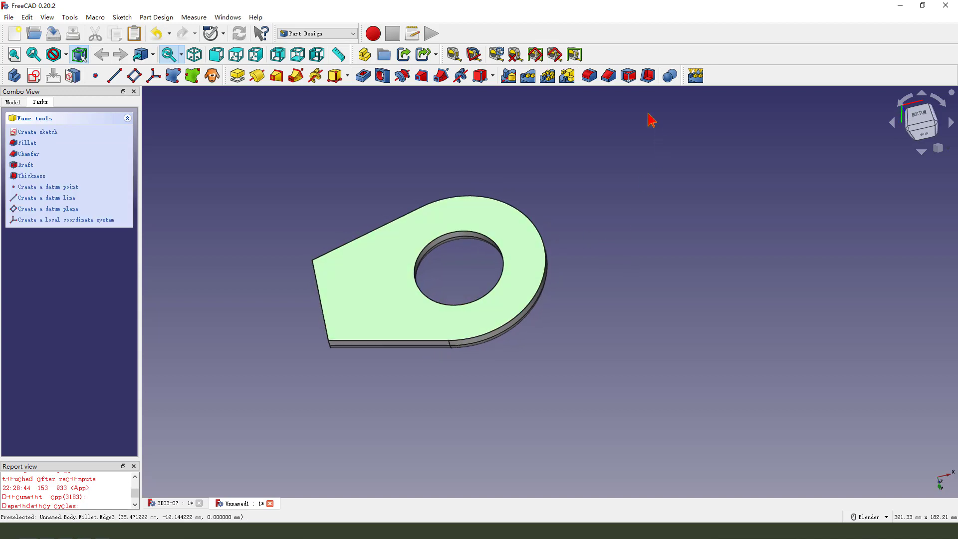
pyautogui.click(647, 76)
pyautogui.moveTo(299, 366); pyautogui.dragTo(285, 349, button='middle')
pyautogui.moveTo(55, 337)
pyautogui.mouseDown()
pyautogui.moveTo(28, 344)
pyautogui.moveTo(60, 319)
pyautogui.moveTo(96, 335)
pyautogui.moveTo(319, 310)
pyautogui.moveTo(235, 322)
pyautogui.mouseUp()
pyautogui.press('Escape')
pyautogui.click(16, 323)
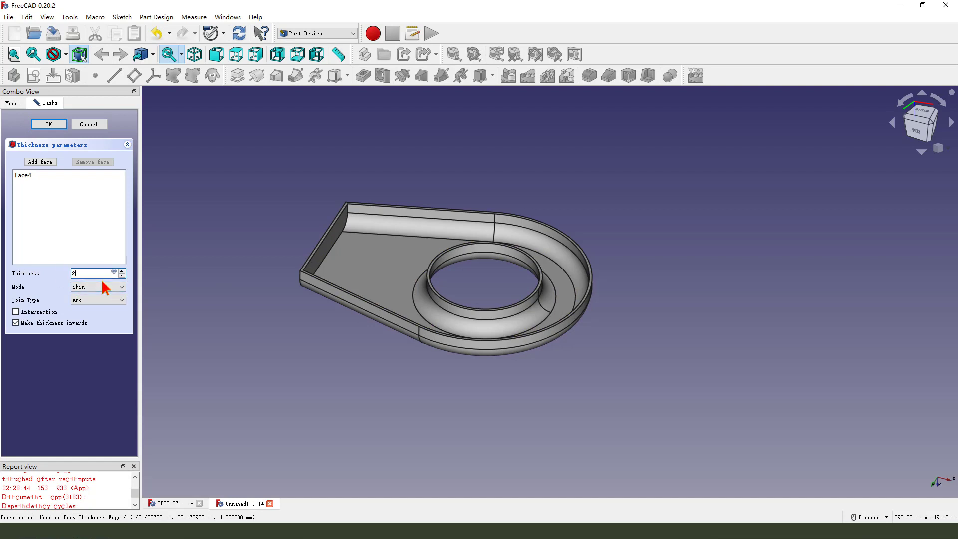
pyautogui.moveTo(92, 282)
pyautogui.mouseDown()
pyautogui.moveTo(90, 261)
pyautogui.moveTo(75, 275)
pyautogui.moveTo(252, 274)
pyautogui.moveTo(301, 272)
pyautogui.mouseUp()
pyautogui.moveTo(433, 368); pyautogui.dragTo(513, 196, button='middle')
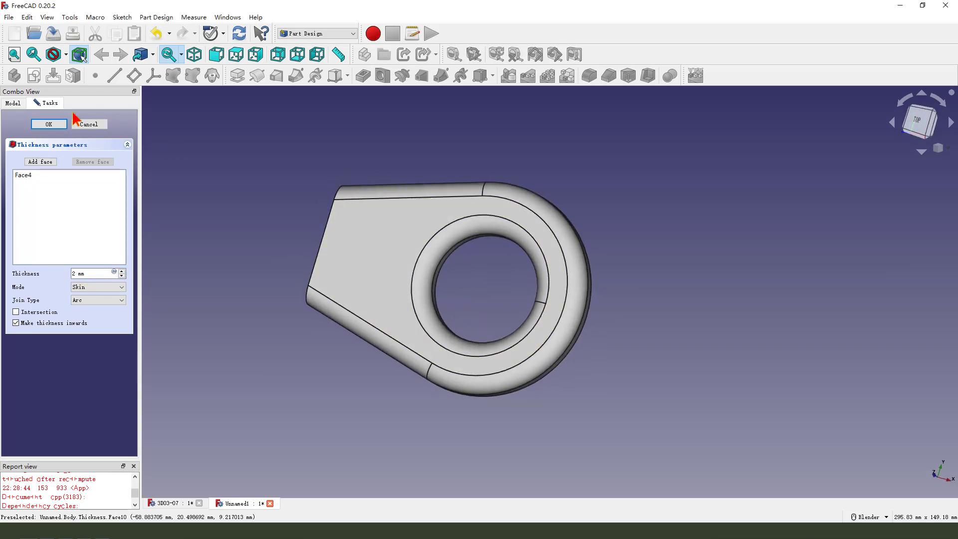
pyautogui.click(37, 125)
# Create a new sketch on the XZ plane of the body
pyautogui.moveTo(590, 284); pyautogui.dragTo(259, 256, button='middle')
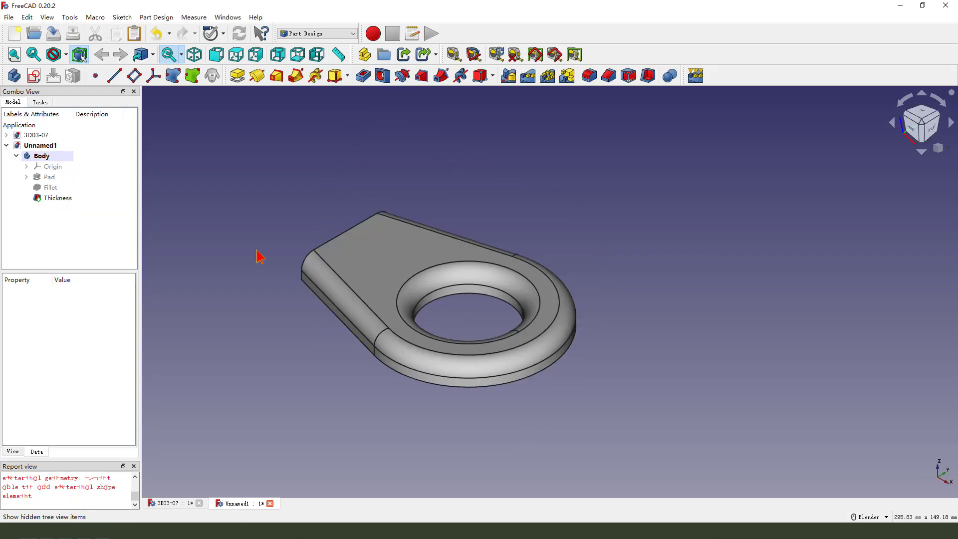
pyautogui.click(34, 75)
pyautogui.scroll(-3, 324, 289)
pyautogui.moveTo(325, 294); pyautogui.dragTo(322, 272, button='middle')
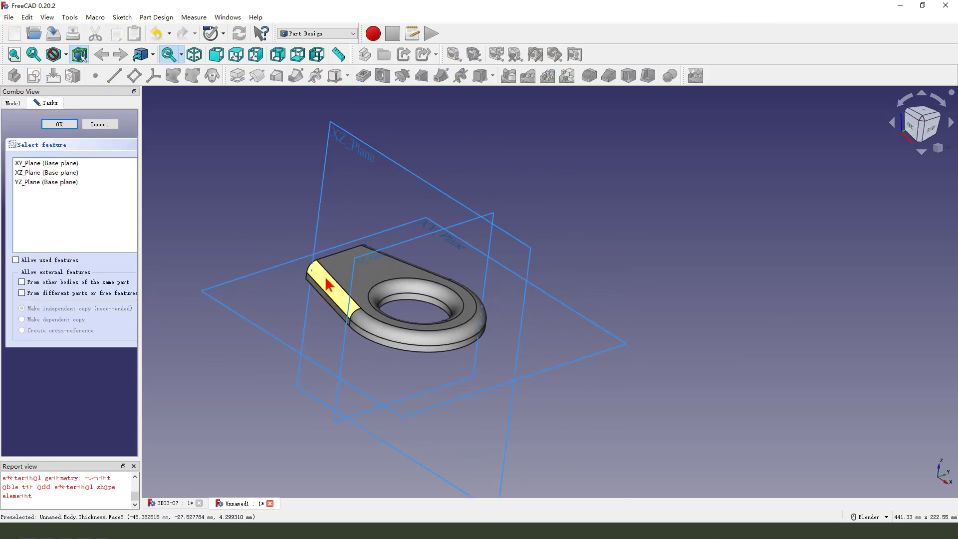
pyautogui.scroll(-3, 324, 275)
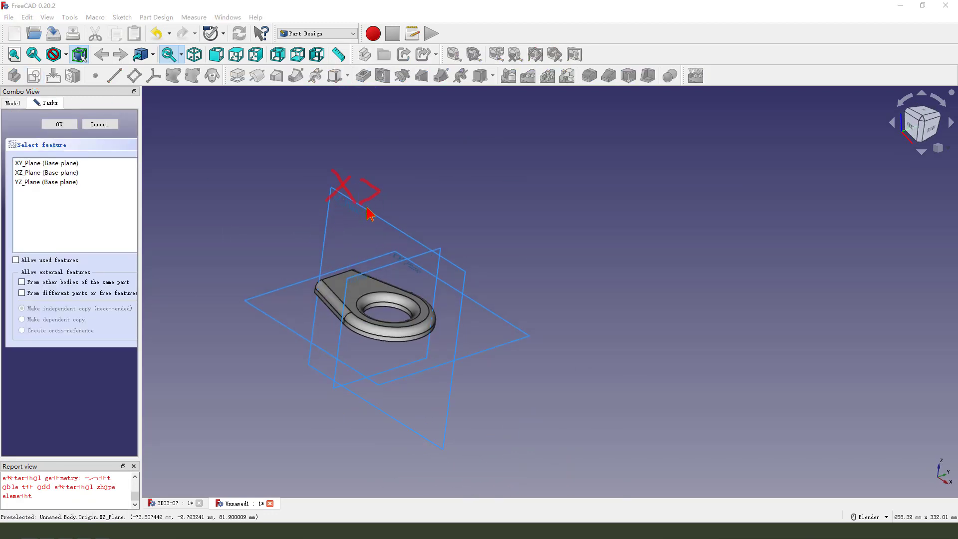
pyautogui.click(350, 216)
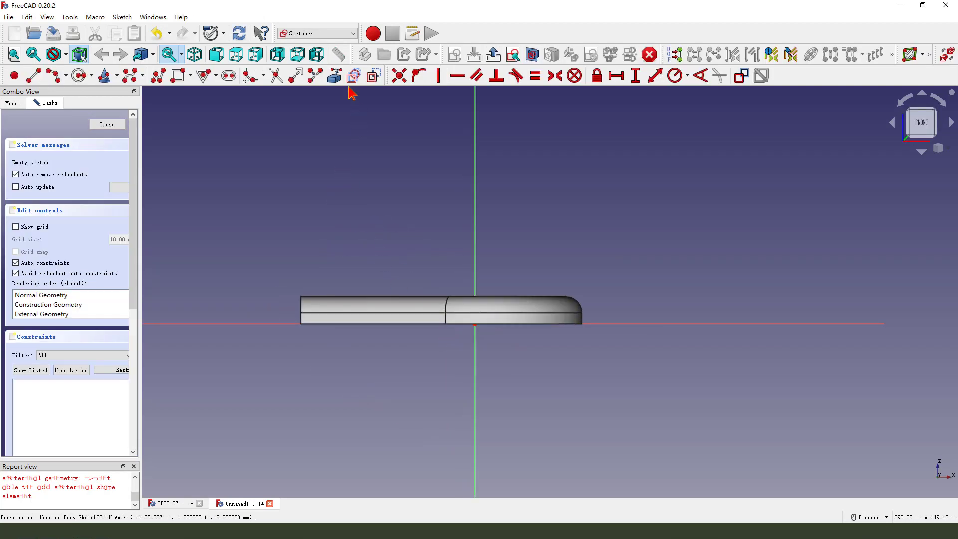
# Project the plate's straight upper edge into the sketch as external geometry and hide the Thickness feature
pyautogui.click(334, 79)
pyautogui.click(322, 297)
pyautogui.scroll(-1, 336, 222)
pyautogui.click(15, 102)
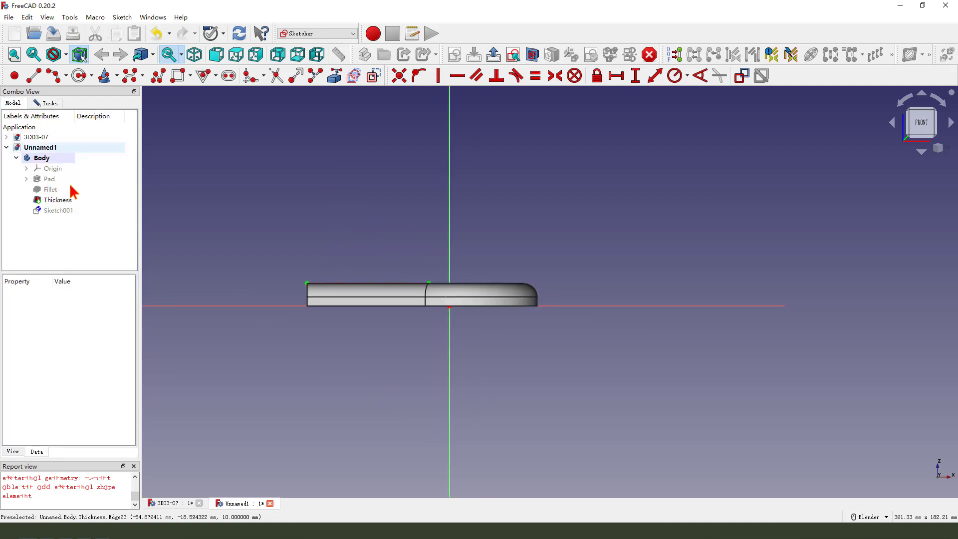
pyautogui.click(58, 201)
pyautogui.press('space')
pyautogui.scroll(3, 345, 319)
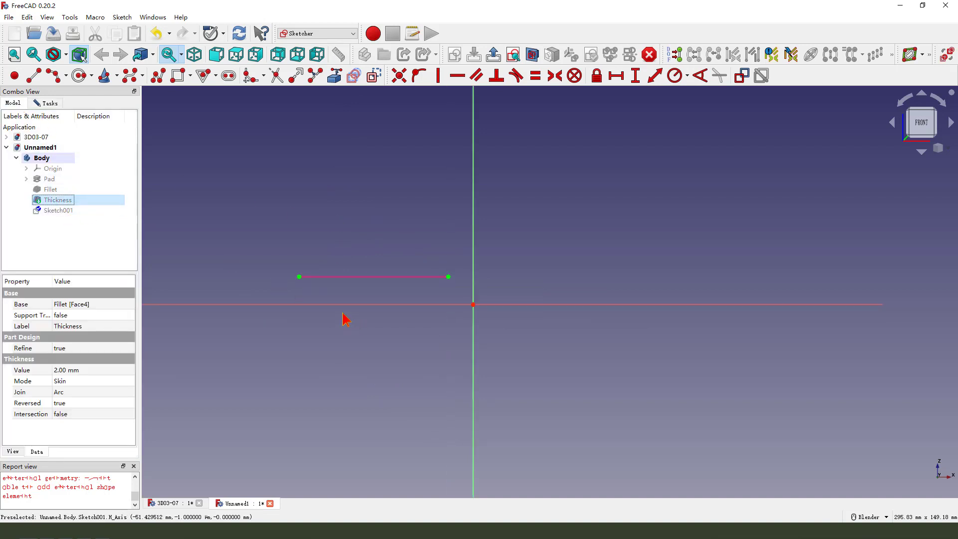
# Draw the arm's straight polyline segments from the projected edge's left end: slanted up, short horizontal, vertical end, horizontal back, and slanted down
pyautogui.click(35, 77)
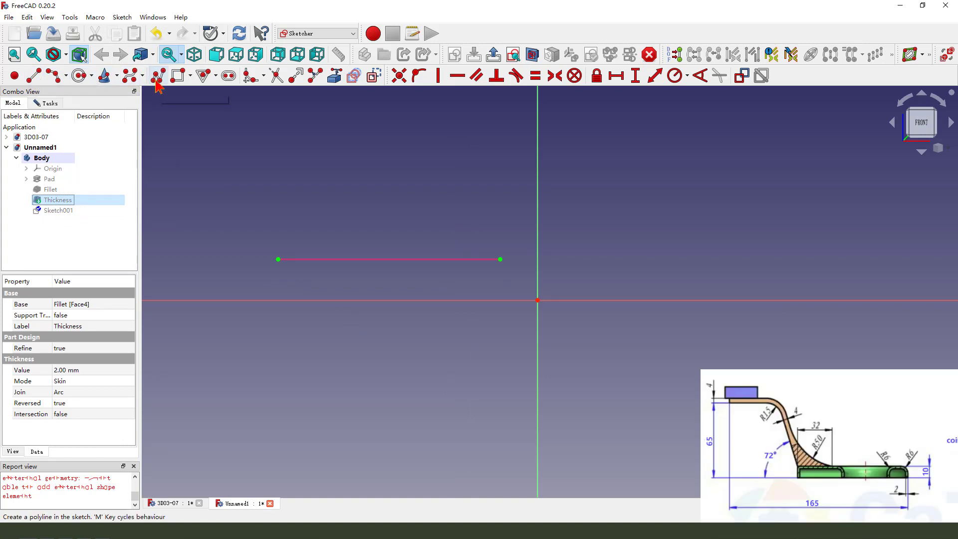
pyautogui.click(278, 260)
pyautogui.scroll(-3, 323, 296)
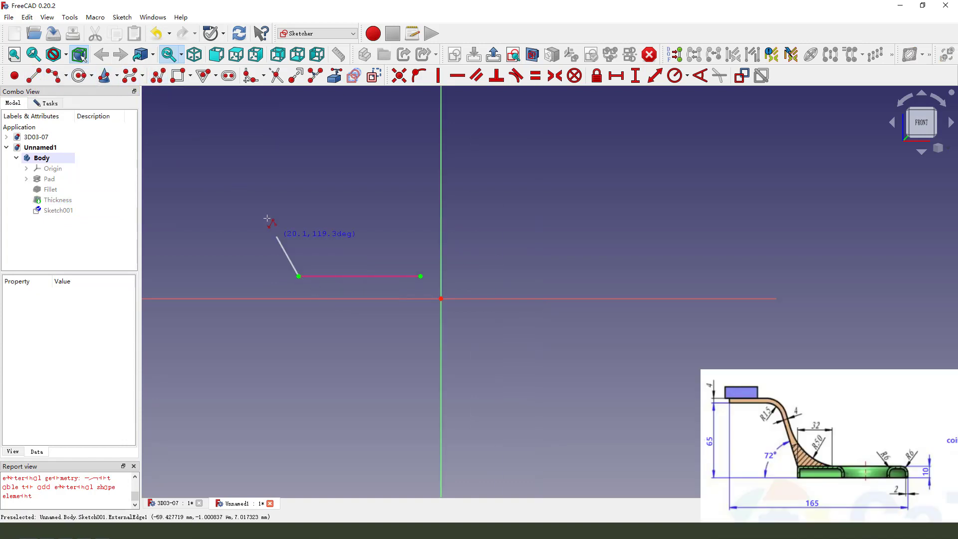
pyautogui.click(240, 170)
pyautogui.click(199, 171)
pyautogui.click(199, 153)
pyautogui.click(254, 152)
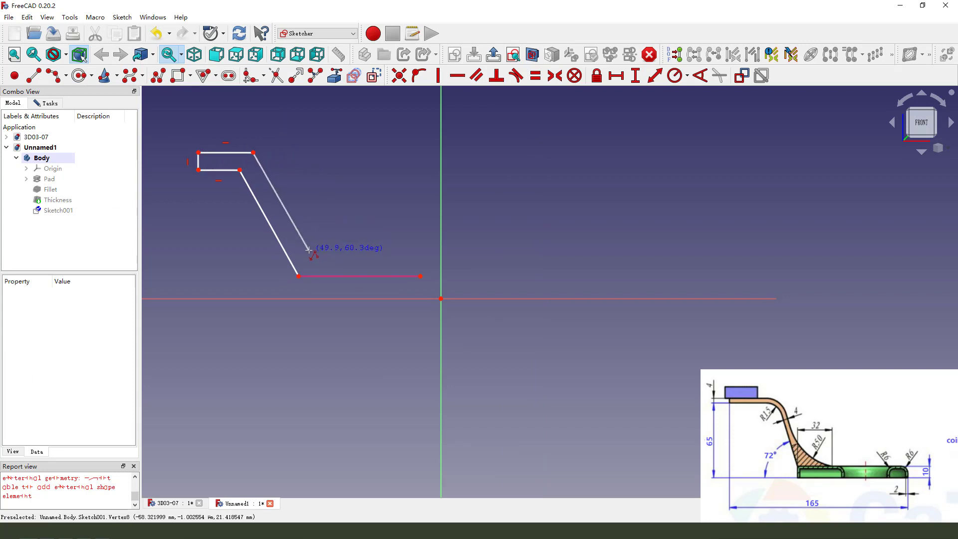
pyautogui.click(309, 250)
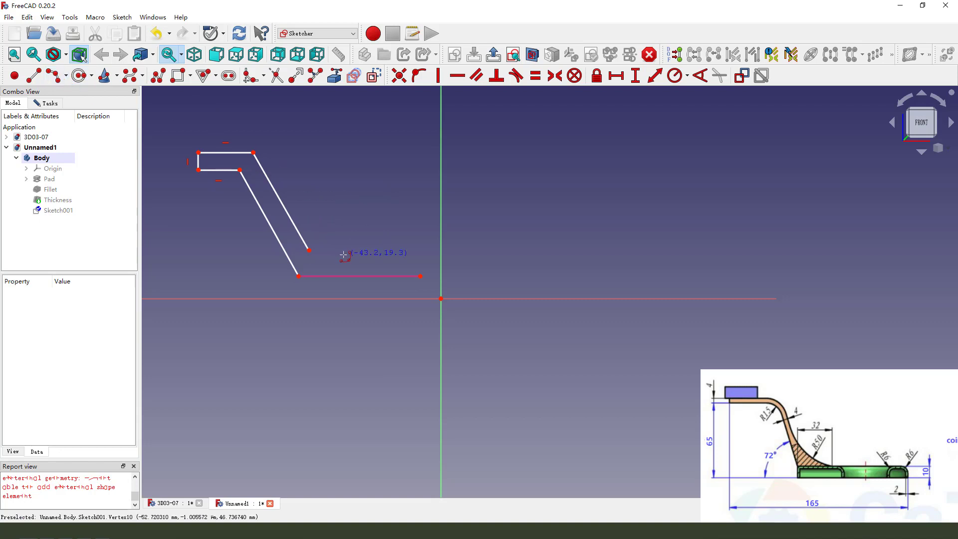
# Finish the arm polyline with an arc segment ending on the projected plate edge
pyautogui.press('m')
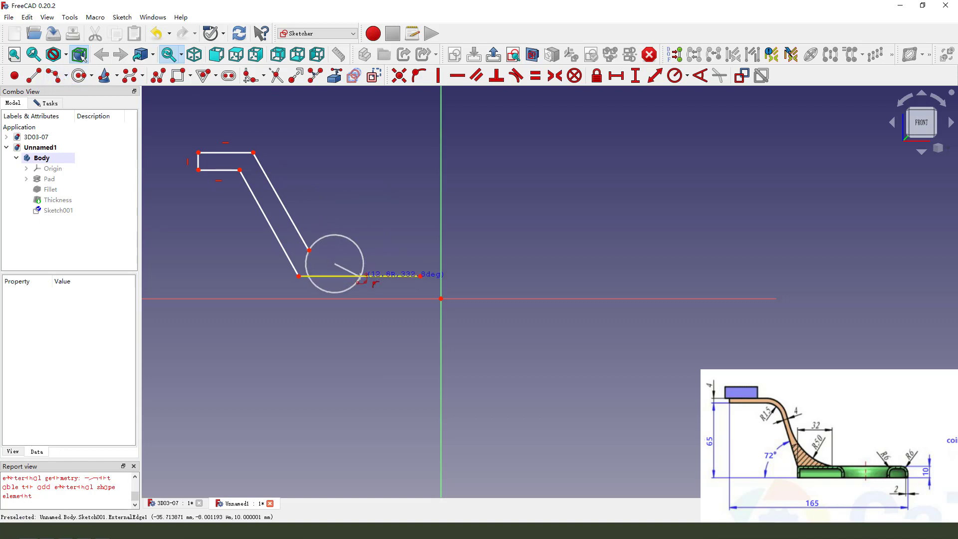
pyautogui.click(359, 275)
pyautogui.scroll(1, 322, 244)
pyautogui.press('Escape')
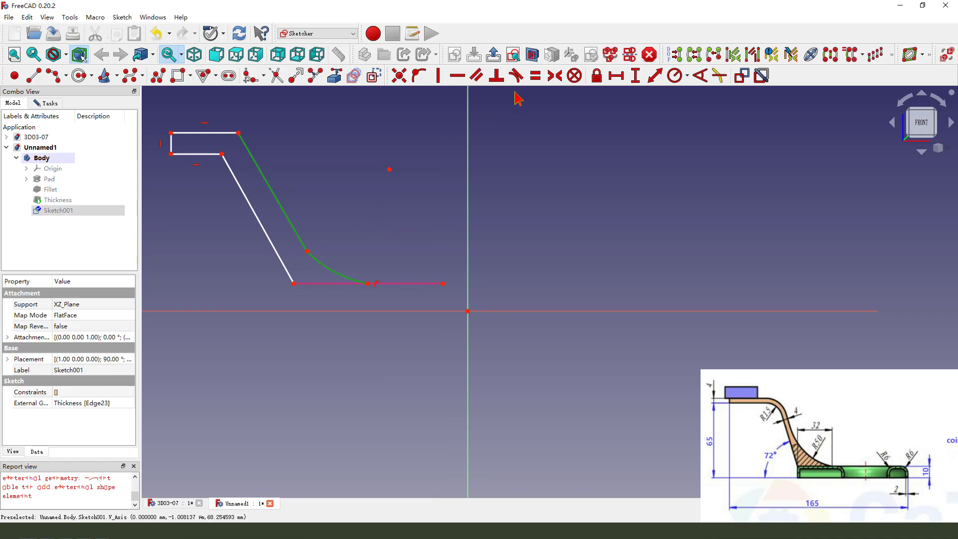
# Make the arc tangent to the arm's upper slanted line
pyautogui.click(378, 264)
pyautogui.scroll(-2, 377, 263)
pyautogui.scroll(2, 307, 266)
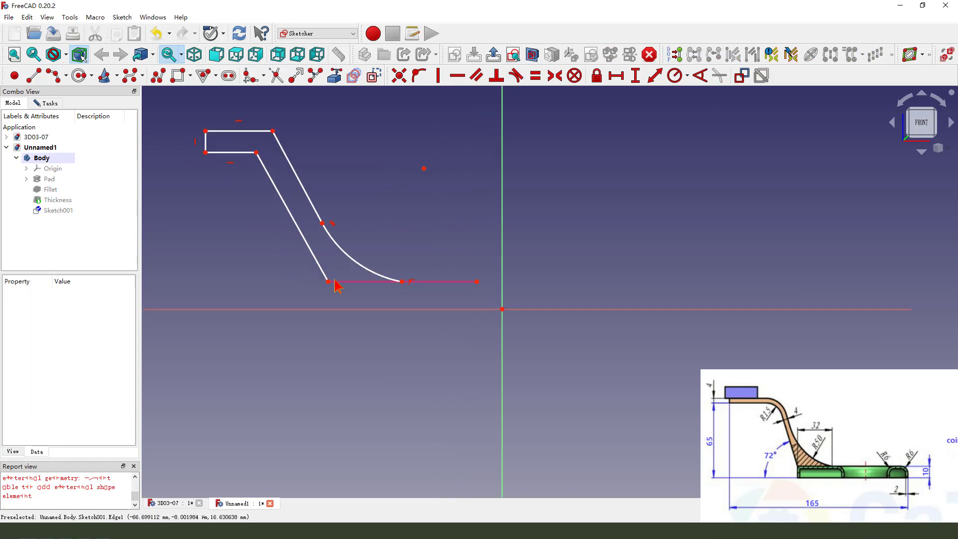
# Constrain the angle between the arm's lower slanted line and the horizontal axis to 108°
pyautogui.scroll(-2, 337, 304)
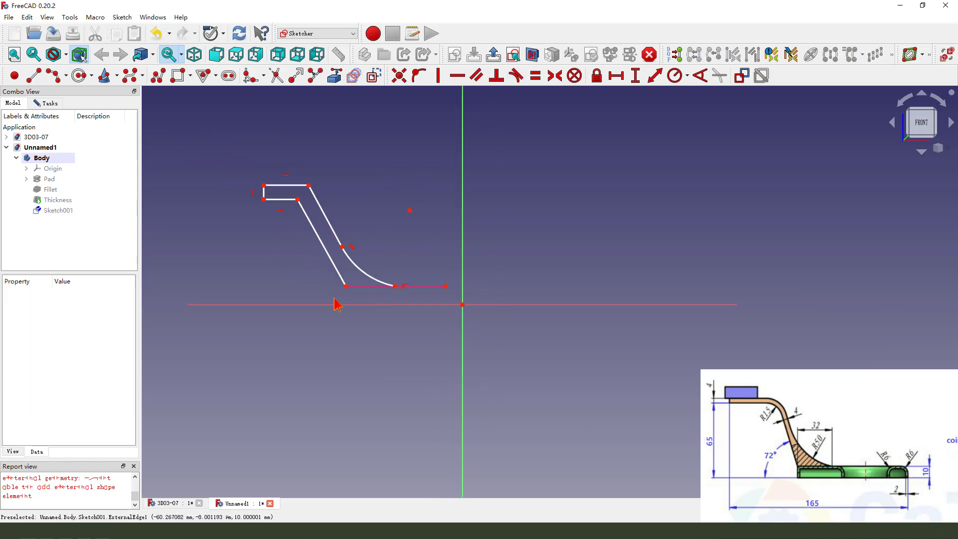
pyautogui.click(309, 220)
pyautogui.click(272, 305)
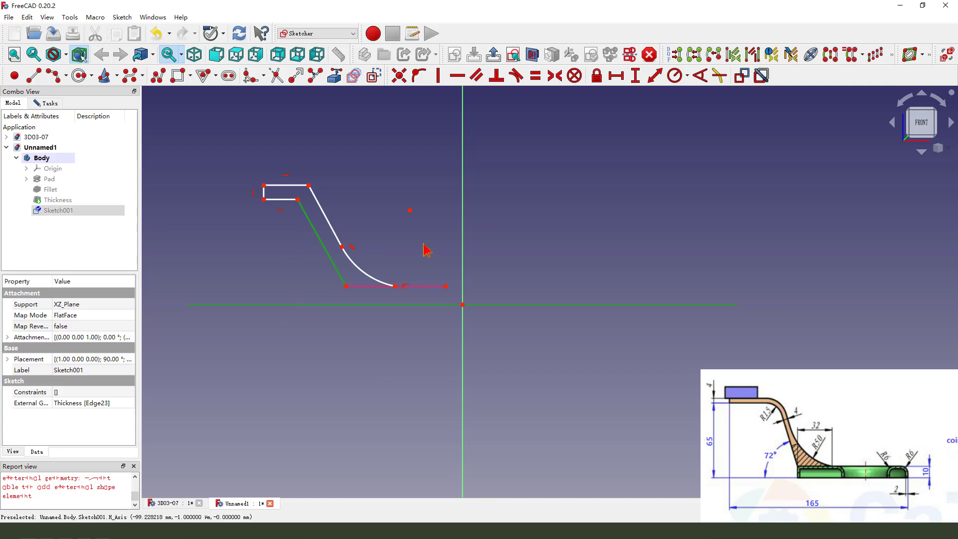
pyautogui.click(700, 75)
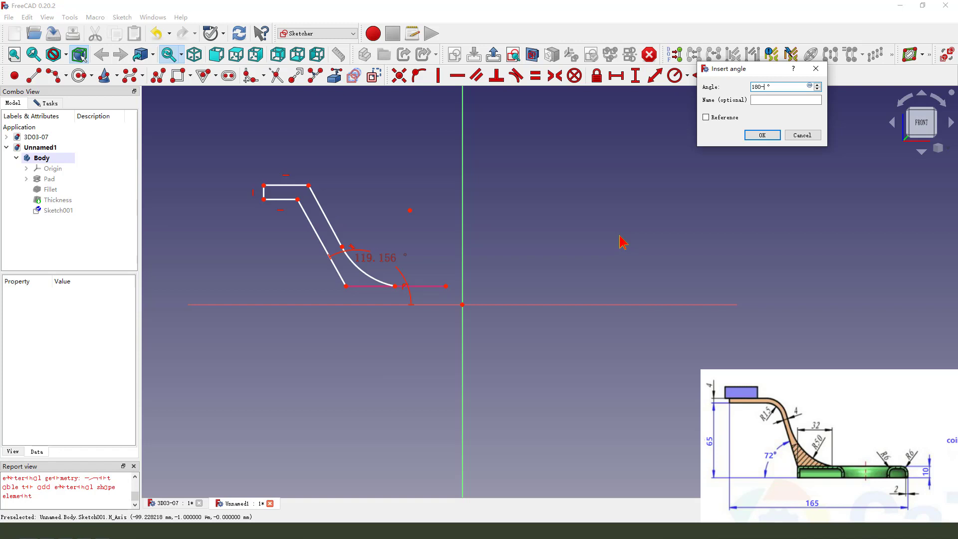
pyautogui.press('Return')
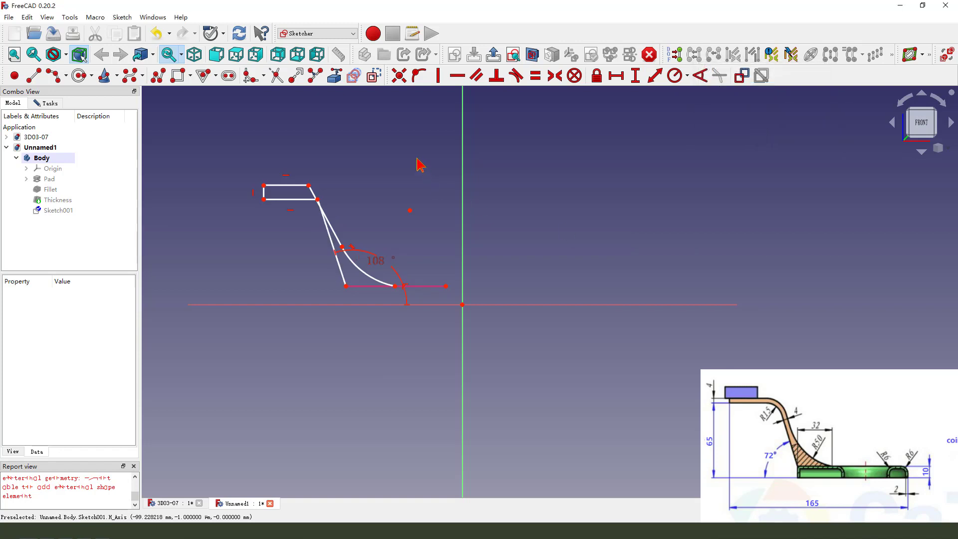
# Make the arm's upper slanted line parallel to its lower slanted line
pyautogui.scroll(3, 368, 215)
pyautogui.click(339, 230)
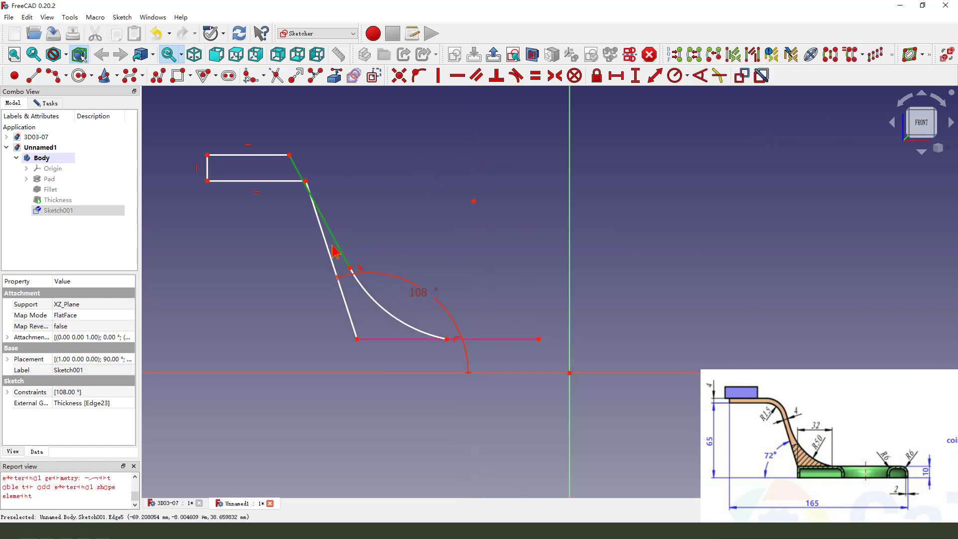
pyautogui.click(327, 248)
pyautogui.click(477, 76)
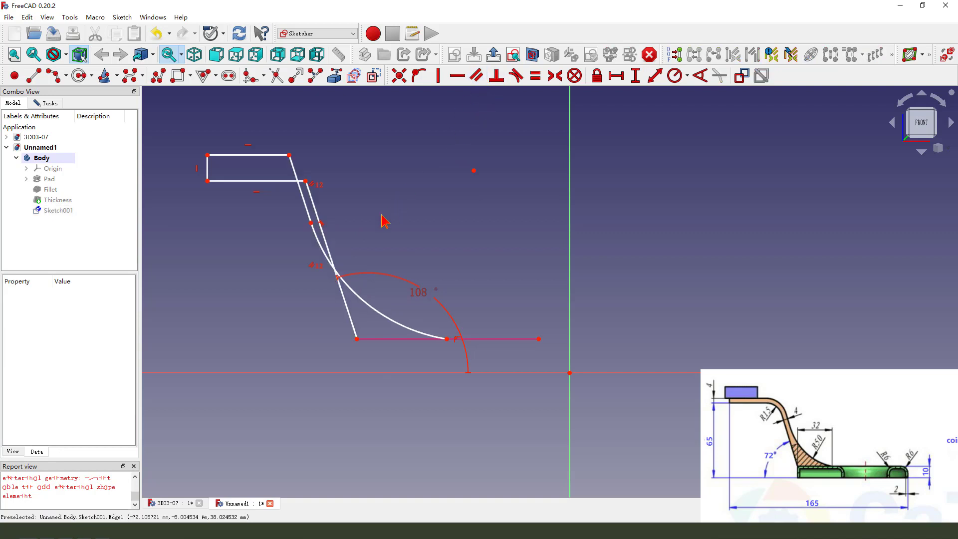
# Separate the two slanted lines, set the distance between them to 4 mm, and move the dimension label clear of the profile
pyautogui.moveTo(314, 223); pyautogui.dragTo(344, 222)
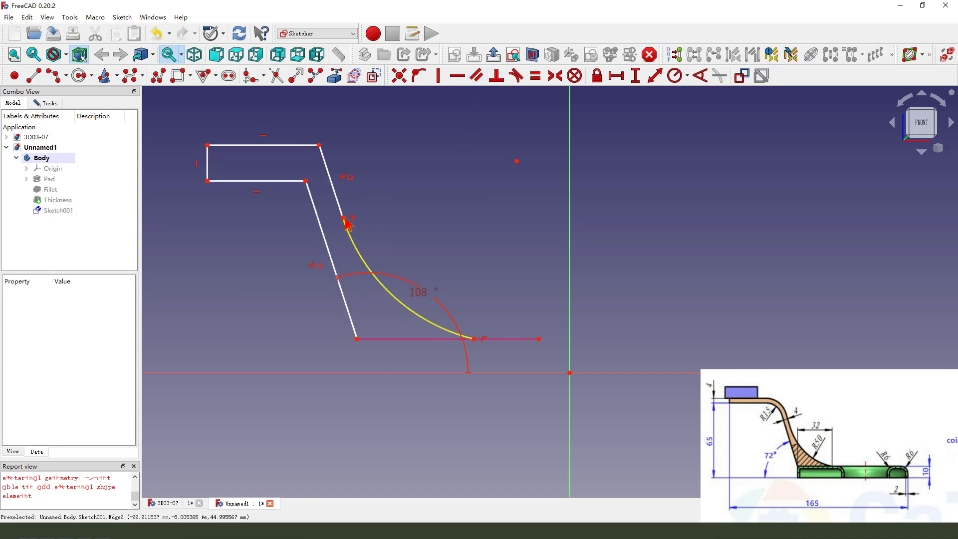
pyautogui.click(344, 218)
pyautogui.click(330, 254)
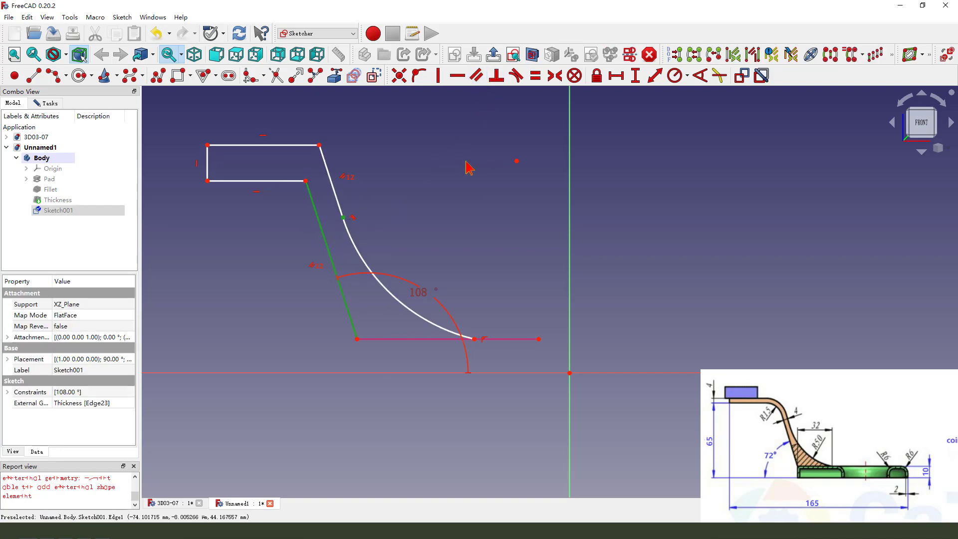
pyautogui.click(656, 76)
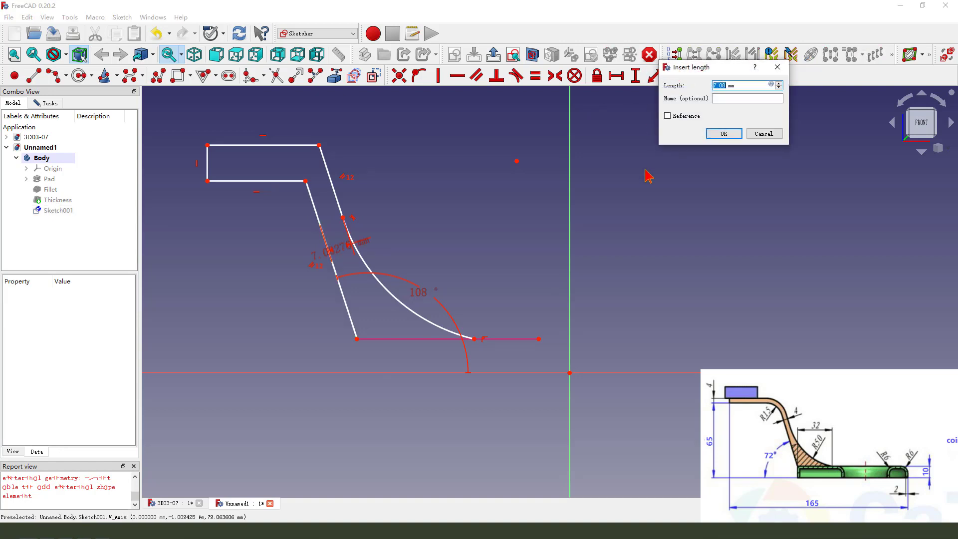
pyautogui.press('Return')
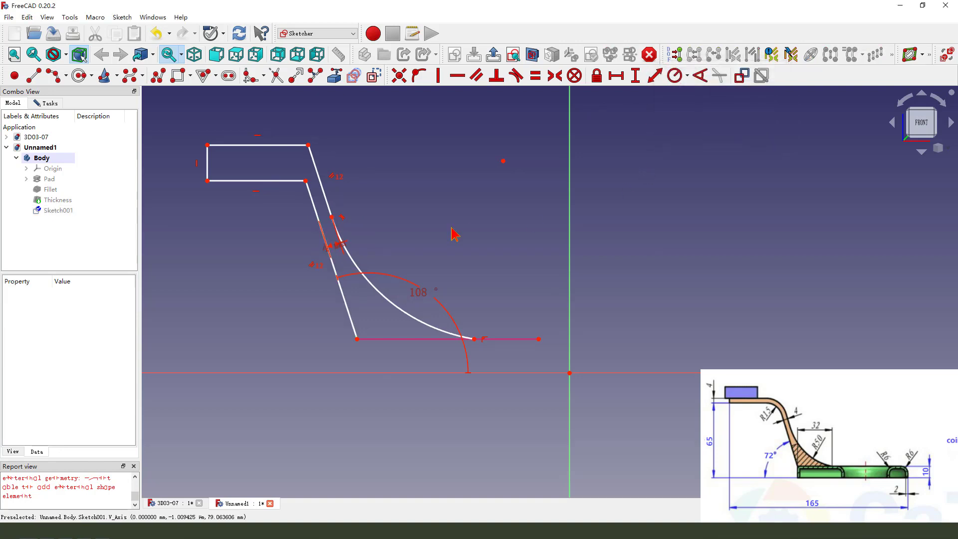
pyautogui.moveTo(343, 248); pyautogui.dragTo(382, 219)
# Set the radius of the arm's concave base arc to 50 mm
pyautogui.scroll(-1, 409, 233)
pyautogui.click(405, 298)
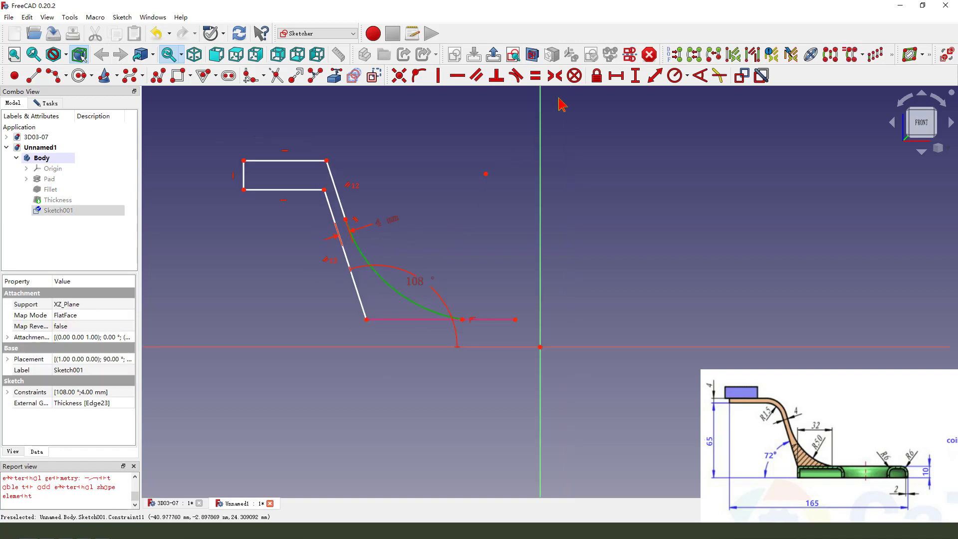
pyautogui.click(675, 75)
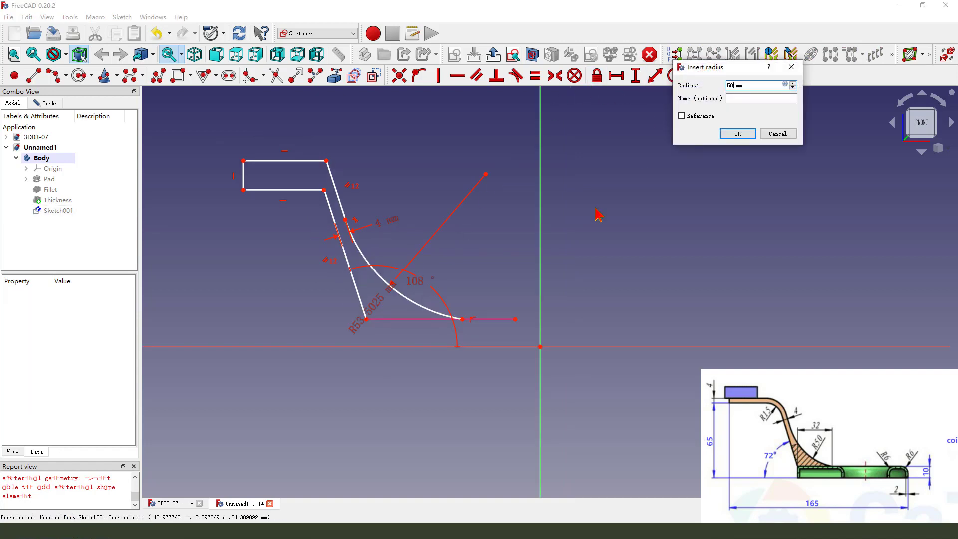
pyautogui.write('50')
pyautogui.press('Return')
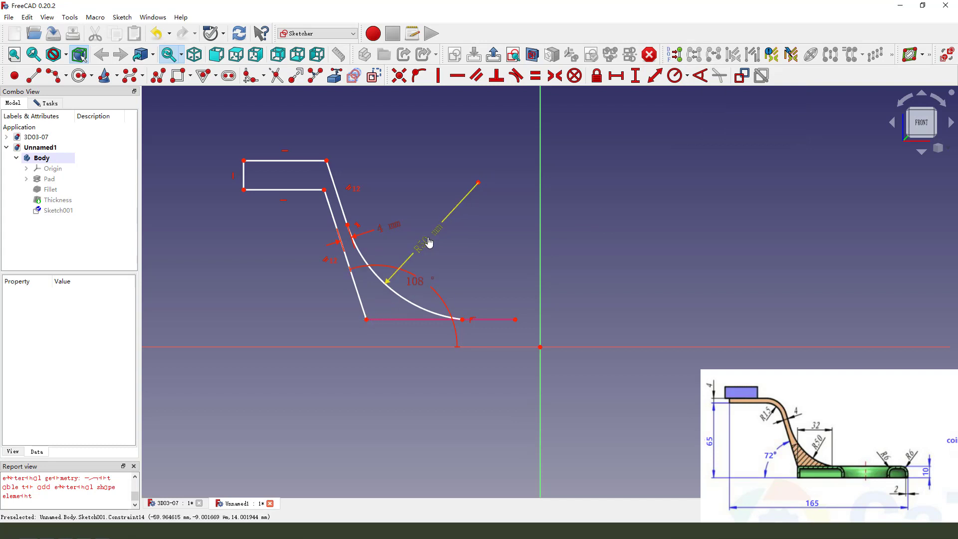
# Set the horizontal distance between the arm's two base endpoints to 32 mm and place the dimension below the profile
pyautogui.click(462, 319)
pyautogui.click(366, 320)
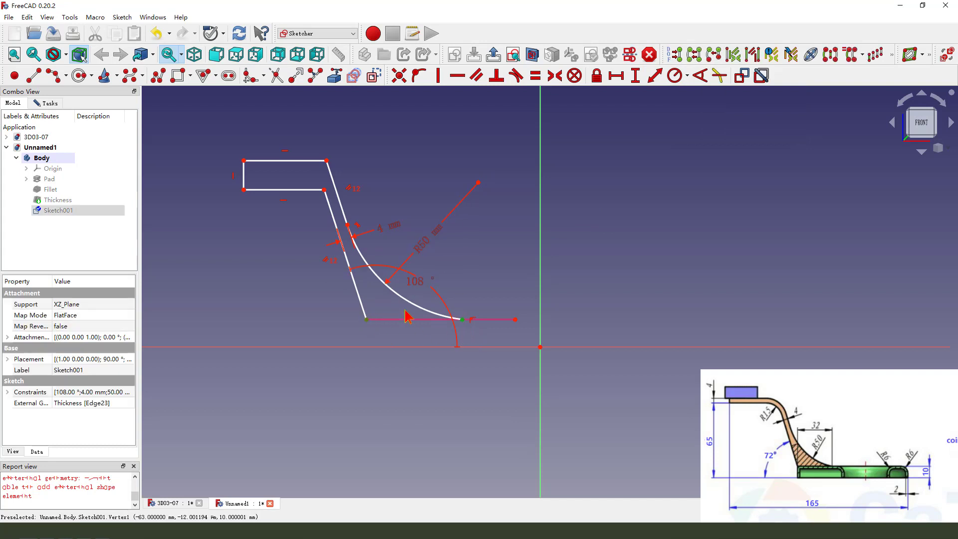
pyautogui.click(617, 77)
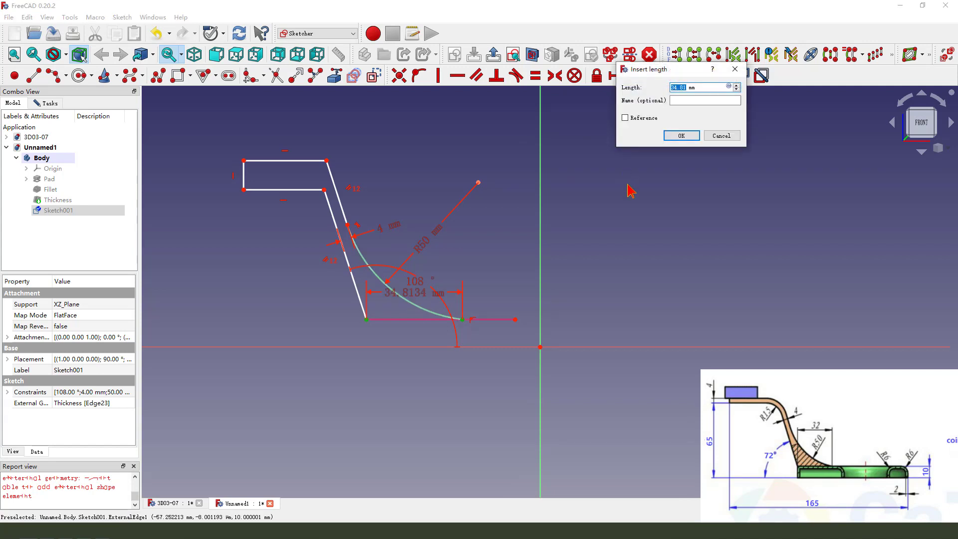
pyautogui.write('32')
pyautogui.press('Return')
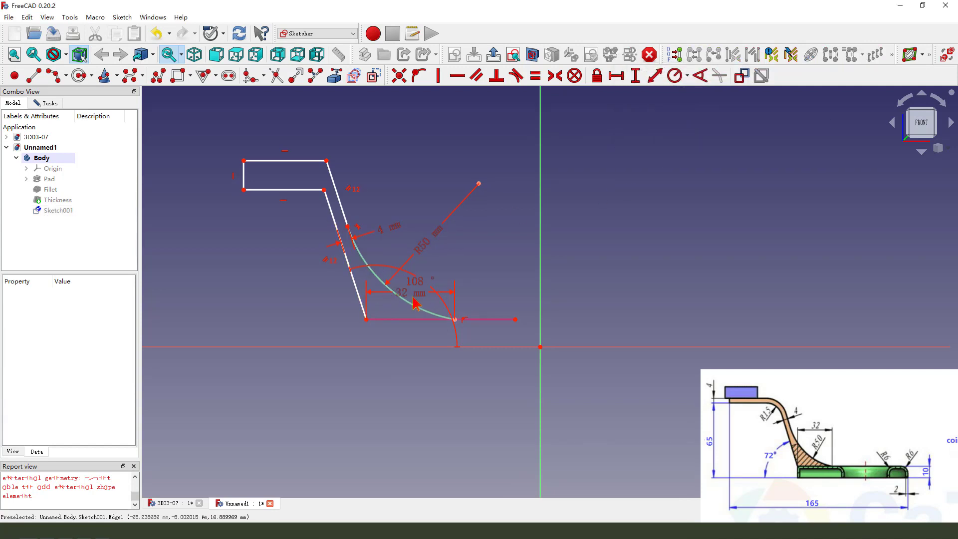
pyautogui.moveTo(413, 298); pyautogui.dragTo(414, 342)
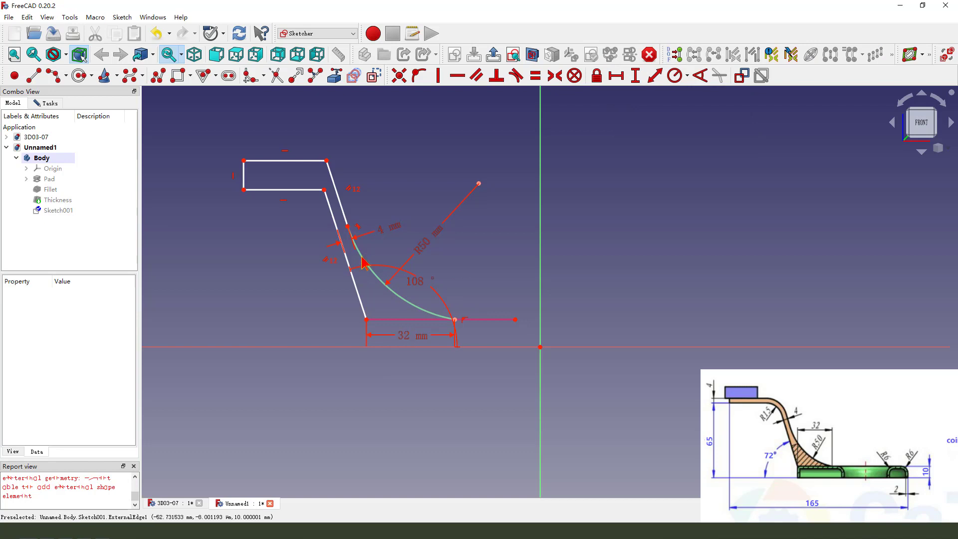
# Set the height of the arm's short vertical end line to 4 mm and move the dimension label above the profile
pyautogui.scroll(-2, 405, 245)
pyautogui.scroll(1, 310, 185)
pyautogui.click(296, 206)
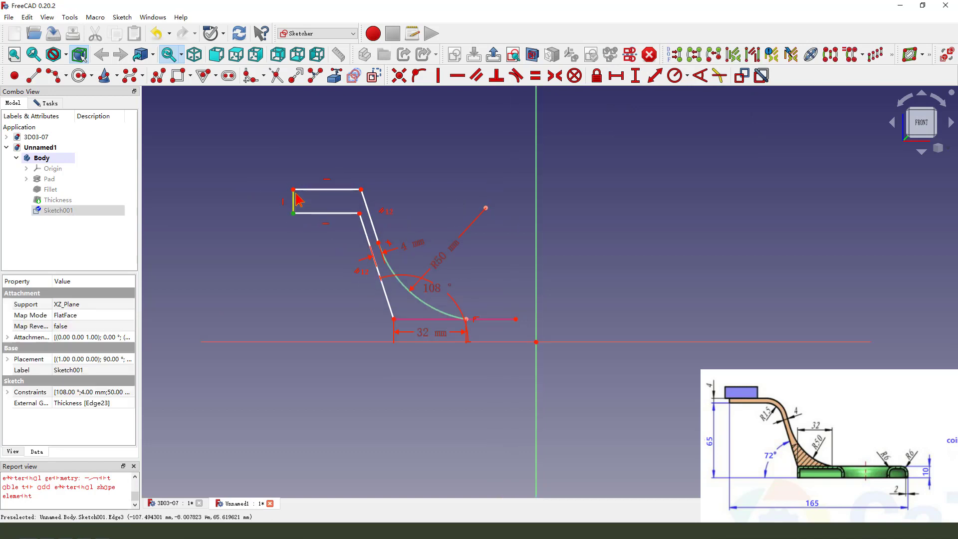
pyautogui.click(296, 187)
pyautogui.click(634, 76)
pyautogui.write('4')
pyautogui.press('Return')
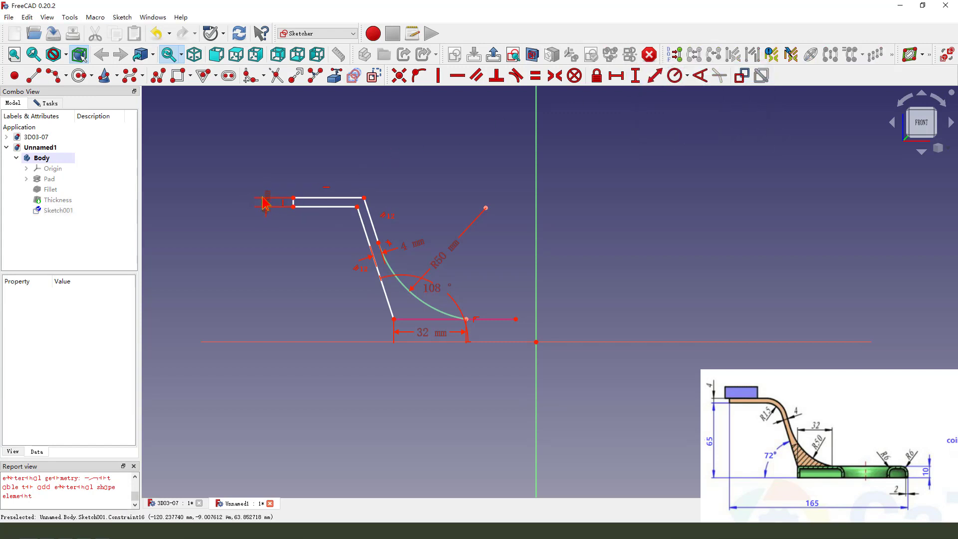
pyautogui.moveTo(268, 202); pyautogui.dragTo(272, 154)
# Set the height of the vertical end line's lower endpoint above the horizontal axis to 65 mm
pyautogui.click(294, 206)
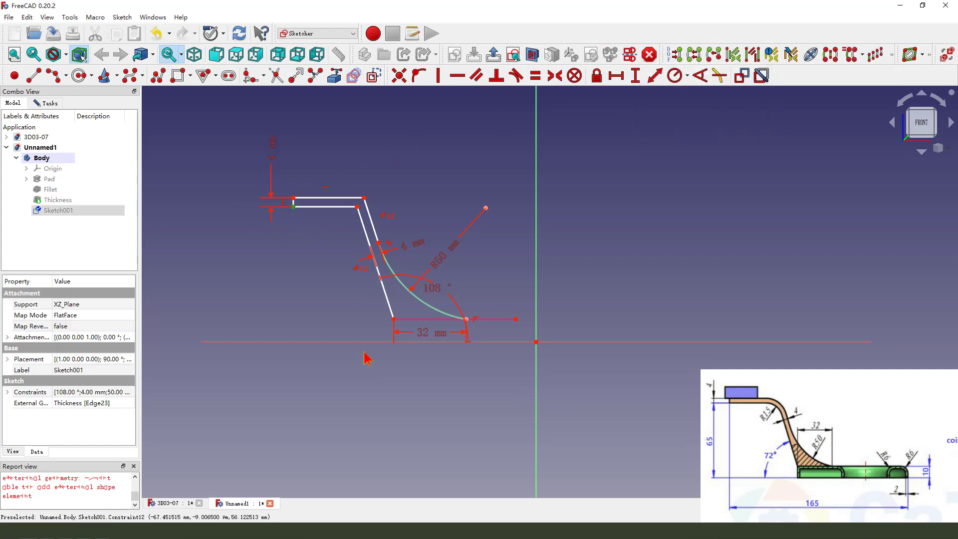
pyautogui.click(654, 75)
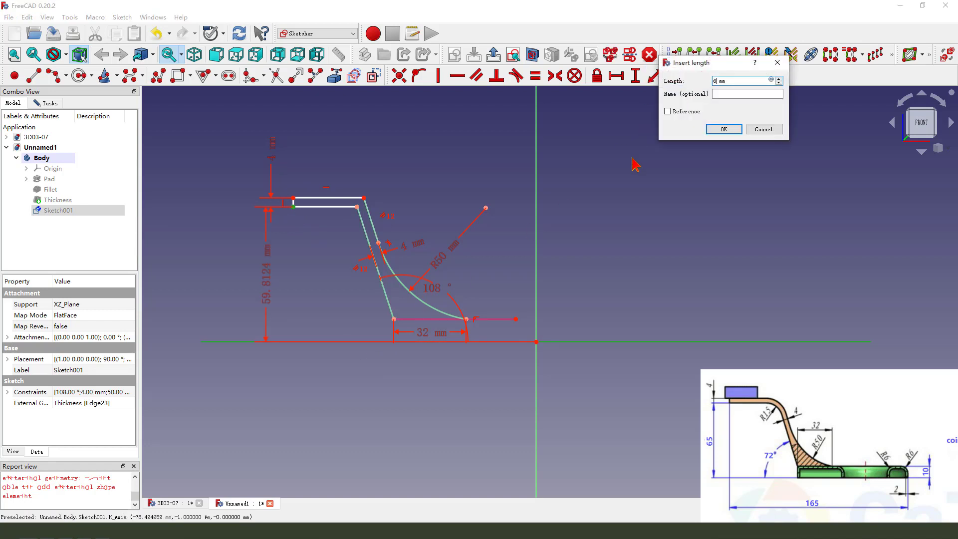
pyautogui.press('Return')
pyautogui.scroll(2, 350, 204)
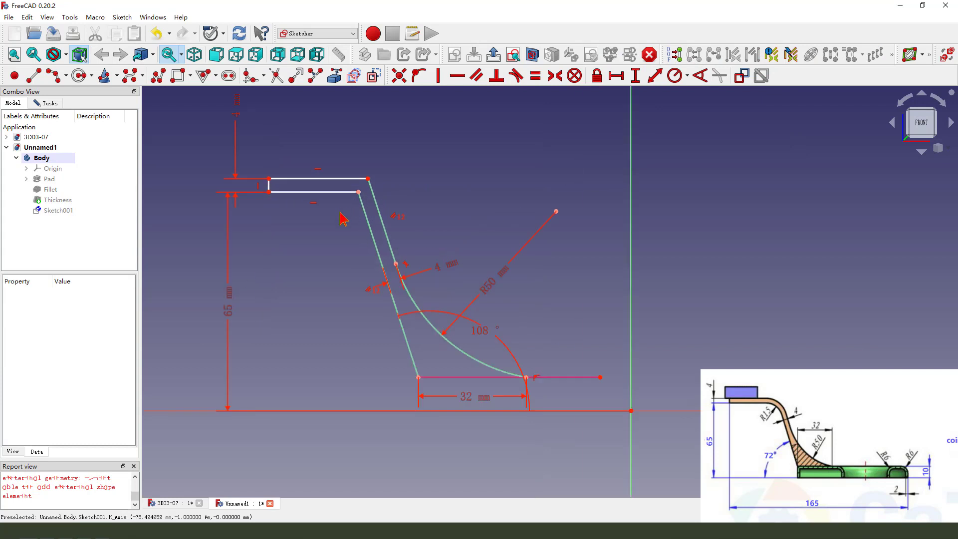
# Set the horizontal distance from the arm's free end to the origin to 126 mm and place the dimension below the sketch
pyautogui.scroll(-1, 357, 266)
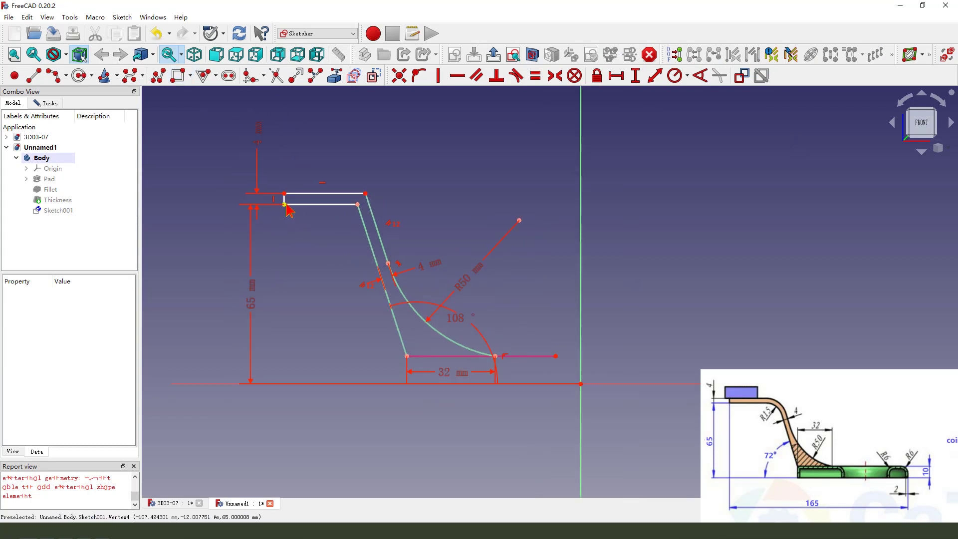
pyautogui.click(359, 272)
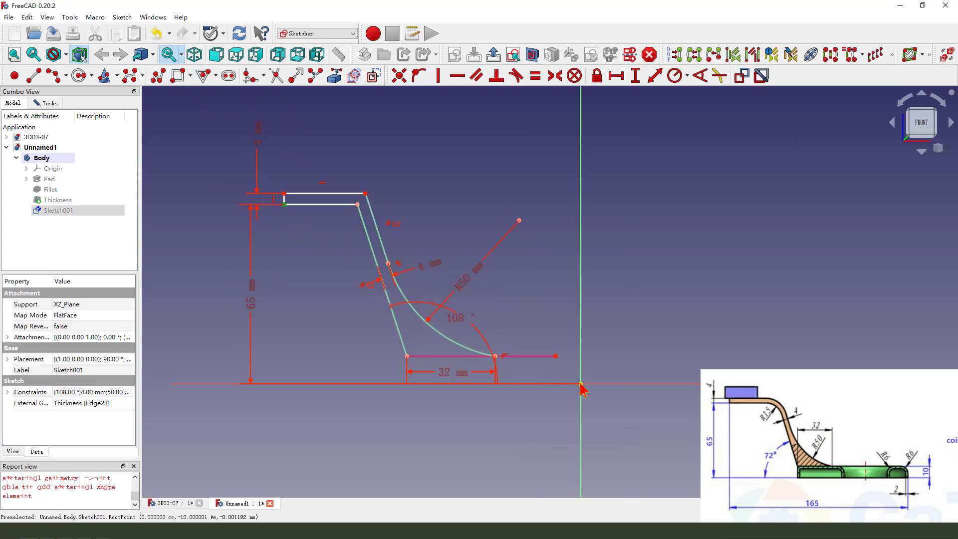
pyautogui.click(634, 344)
pyautogui.scroll(-2, 499, 372)
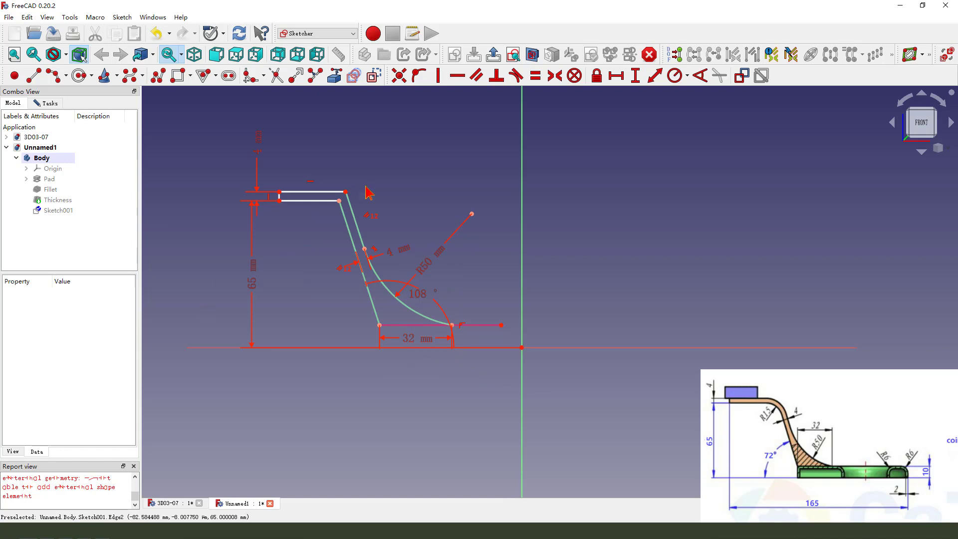
pyautogui.click(279, 201)
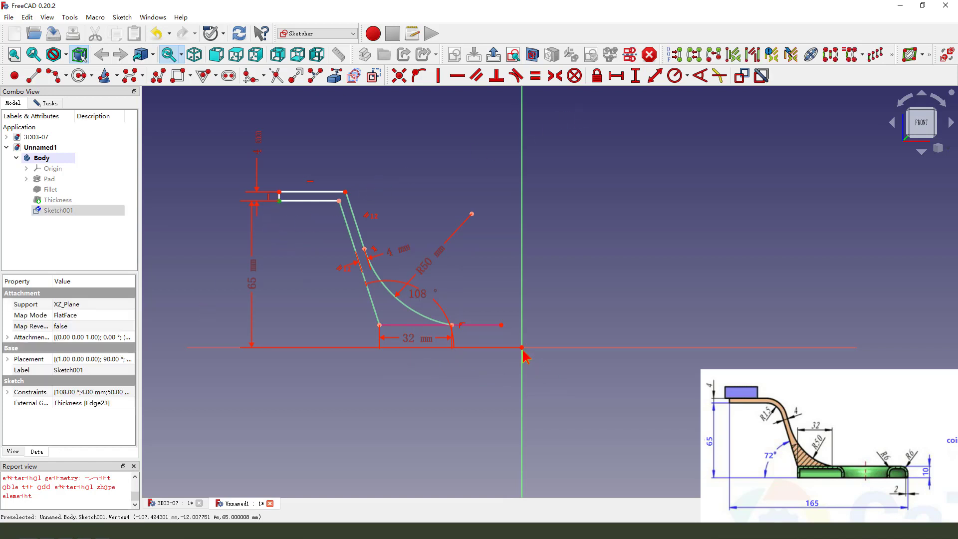
pyautogui.click(617, 76)
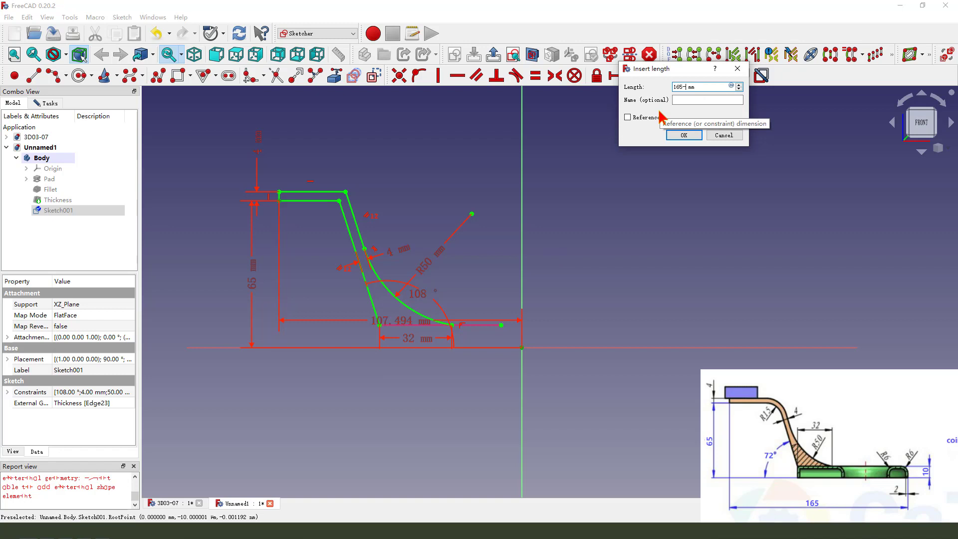
pyautogui.press('Return')
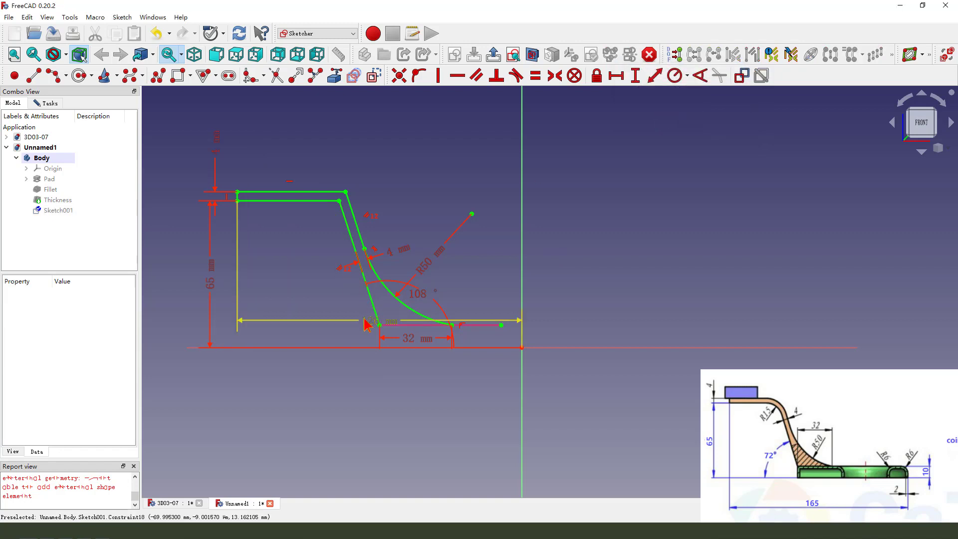
pyautogui.moveTo(370, 322); pyautogui.dragTo(371, 401)
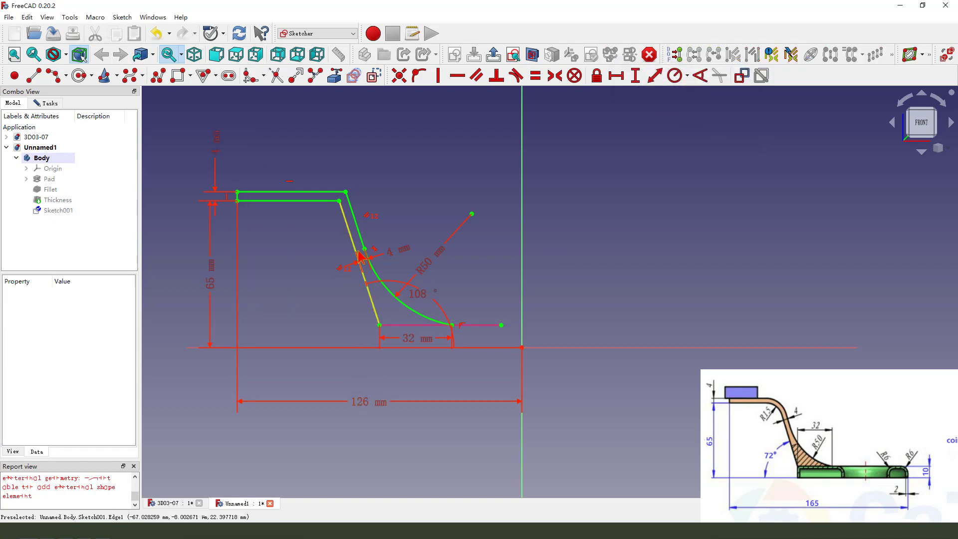
# Round the arm's inner and outer bend corners with constraint-preserving sketch fillets
pyautogui.click(250, 76)
pyautogui.scroll(2, 324, 207)
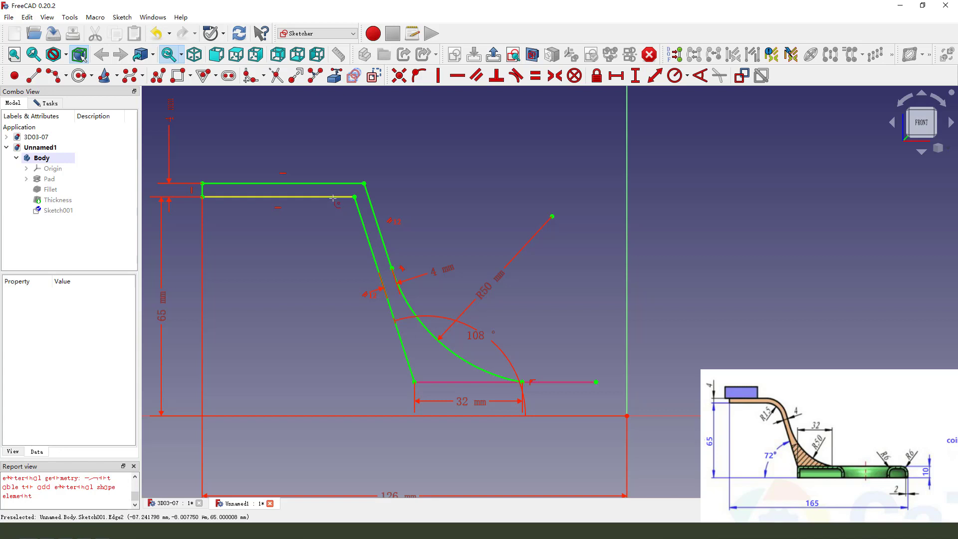
pyautogui.click(263, 76)
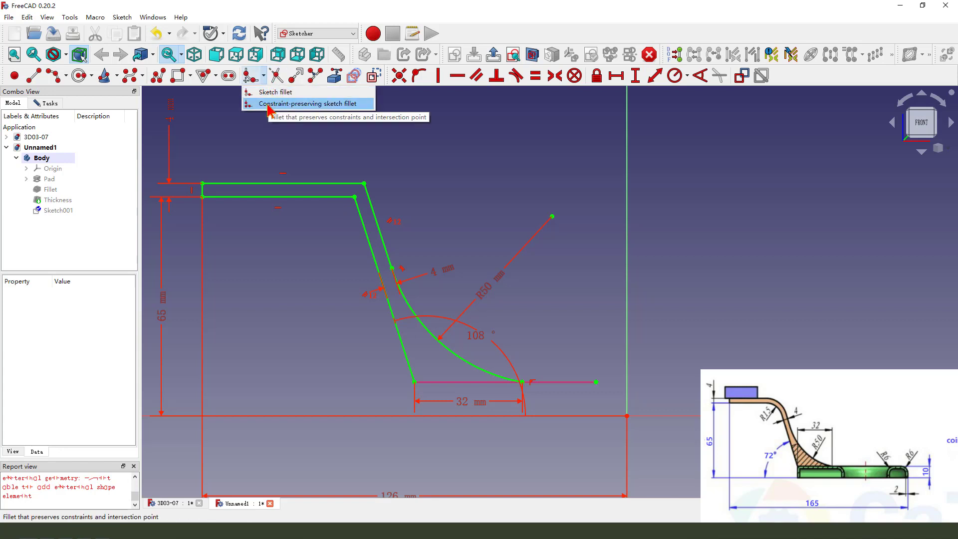
pyautogui.click(280, 103)
pyautogui.click(340, 199)
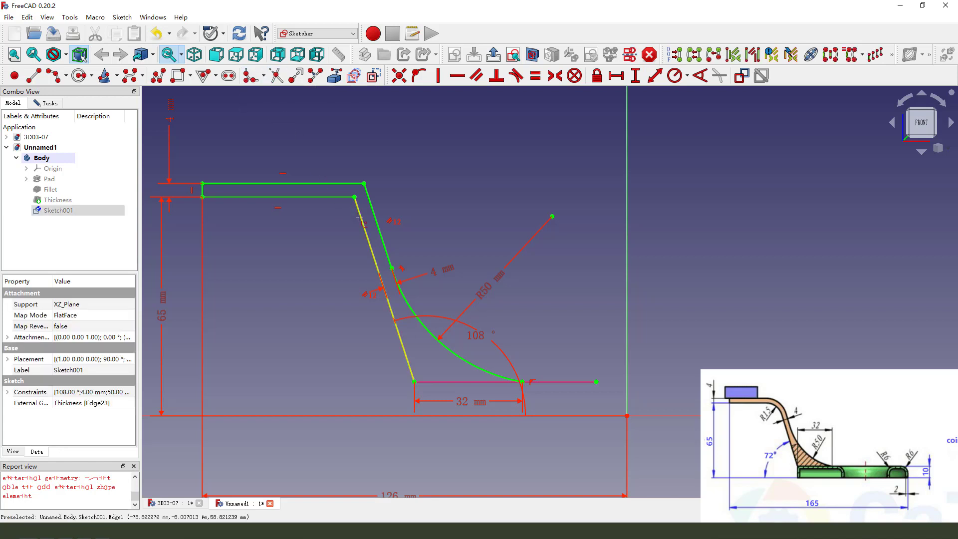
pyautogui.click(360, 222)
pyautogui.click(355, 184)
pyautogui.click(368, 202)
# Set the radius of the arm's inner bend fillet to 15 mm
pyautogui.scroll(2, 362, 205)
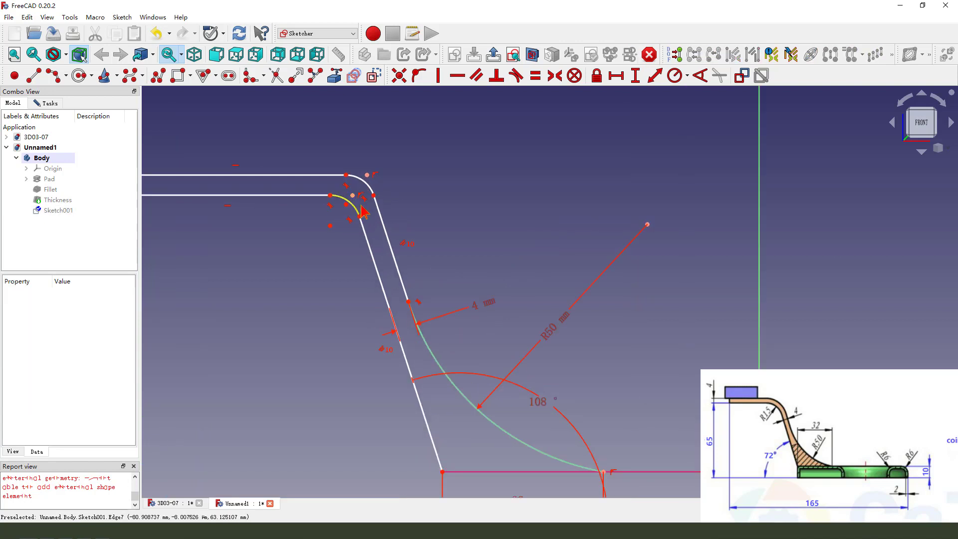
pyautogui.click(346, 201)
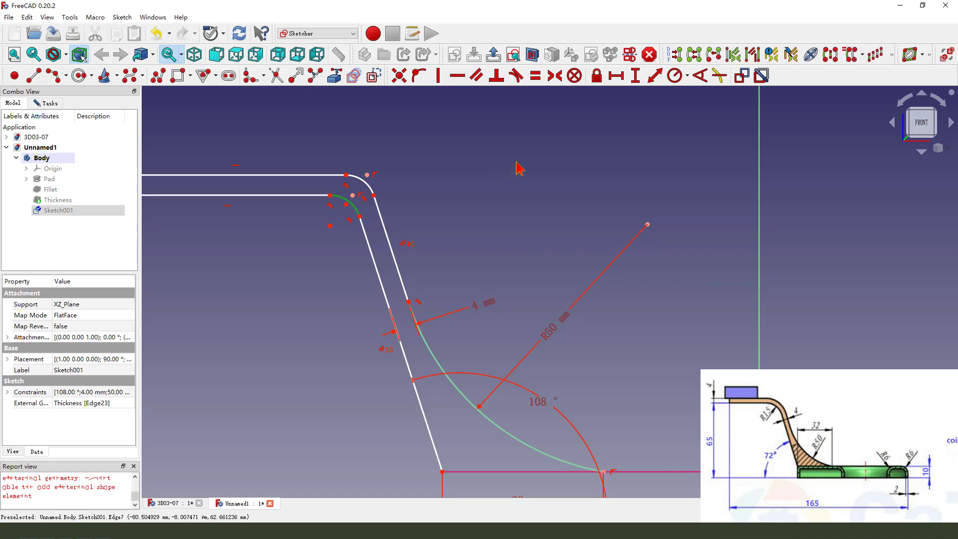
pyautogui.click(675, 76)
pyautogui.press('Return')
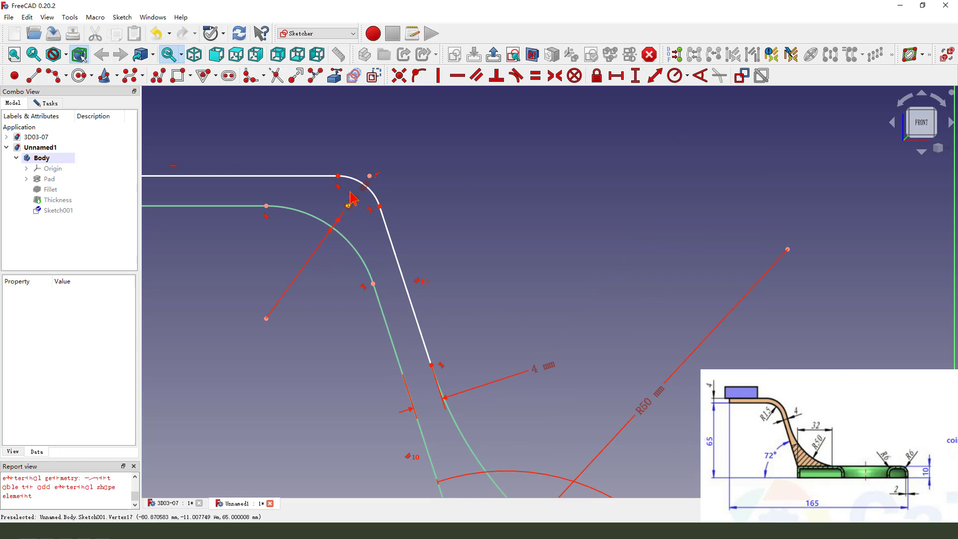
# Vertically align the upper tangent endpoint of the arm's outer bend arc with that of the inner bend arc
pyautogui.scroll(3, 389, 167)
pyautogui.scroll(-2, 419, 165)
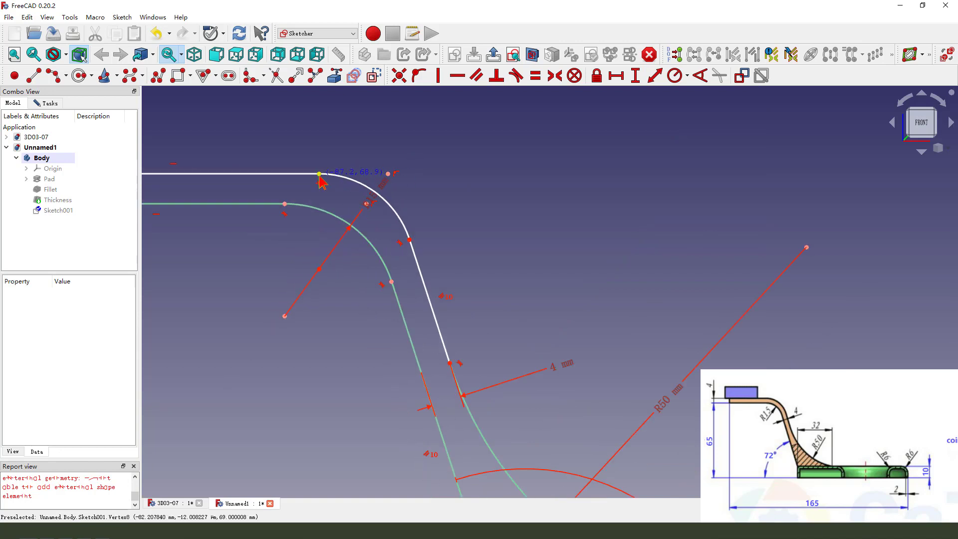
pyautogui.click(320, 174)
pyautogui.click(284, 204)
pyautogui.click(438, 75)
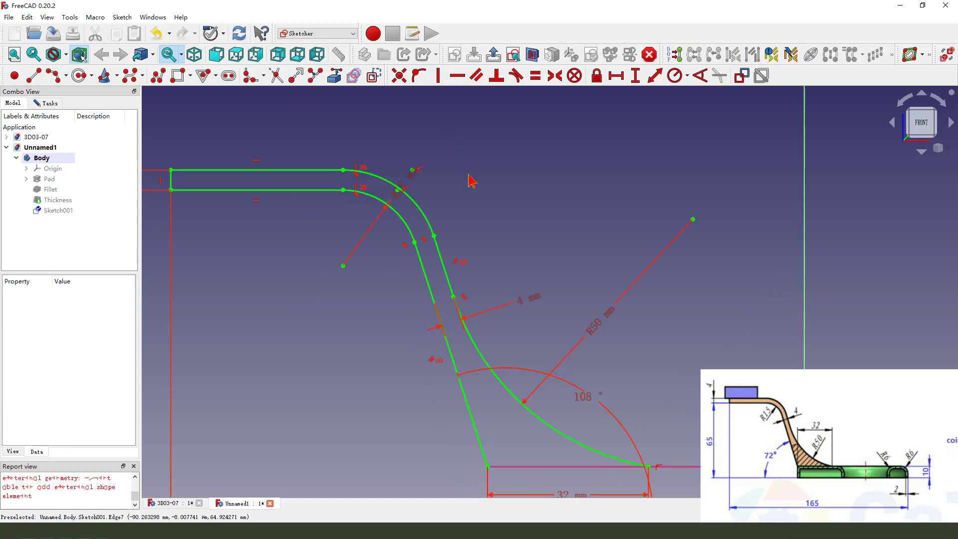
# Close the arm profile with a base line from the sloped line's lower end to the R50 arc's end, and leave the sketch
pyautogui.moveTo(428, 207)
pyautogui.mouseDown()
pyautogui.moveTo(398, 249)
pyautogui.moveTo(475, 178)
pyautogui.moveTo(456, 188)
pyautogui.mouseUp()
pyautogui.scroll(-2, 455, 189)
pyautogui.scroll(2, 548, 336)
pyautogui.click(34, 76)
pyautogui.click(464, 315)
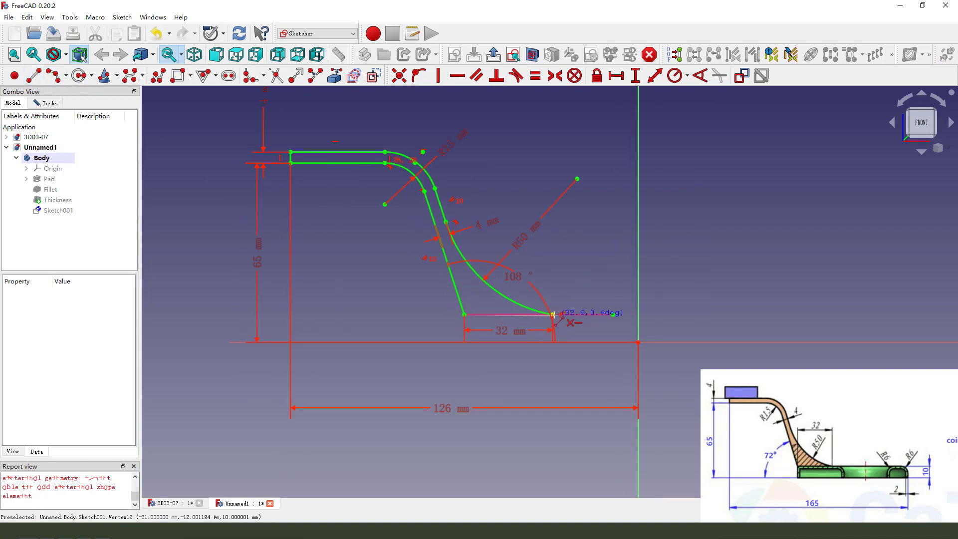
pyautogui.click(552, 314)
pyautogui.scroll(-2, 384, 257)
pyautogui.scroll(1, 390, 255)
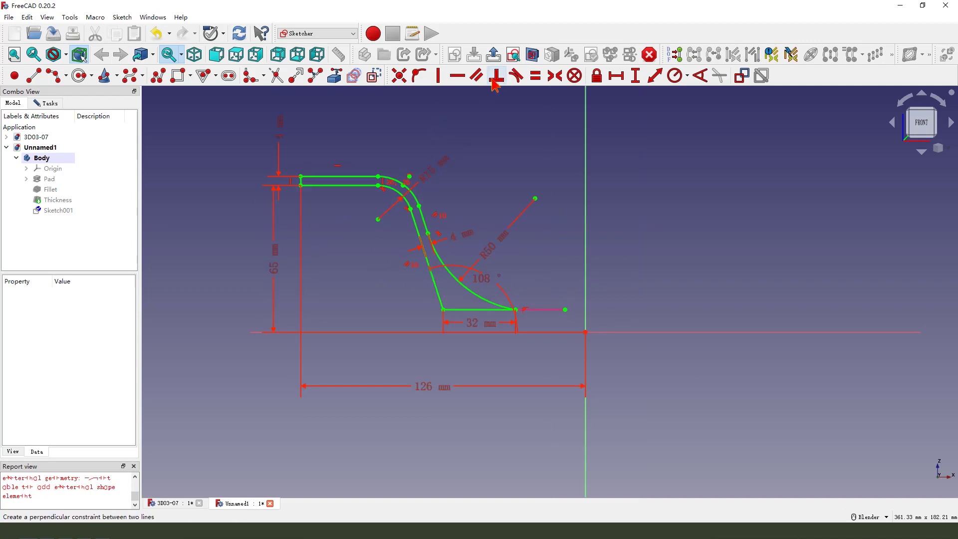
pyautogui.click(494, 54)
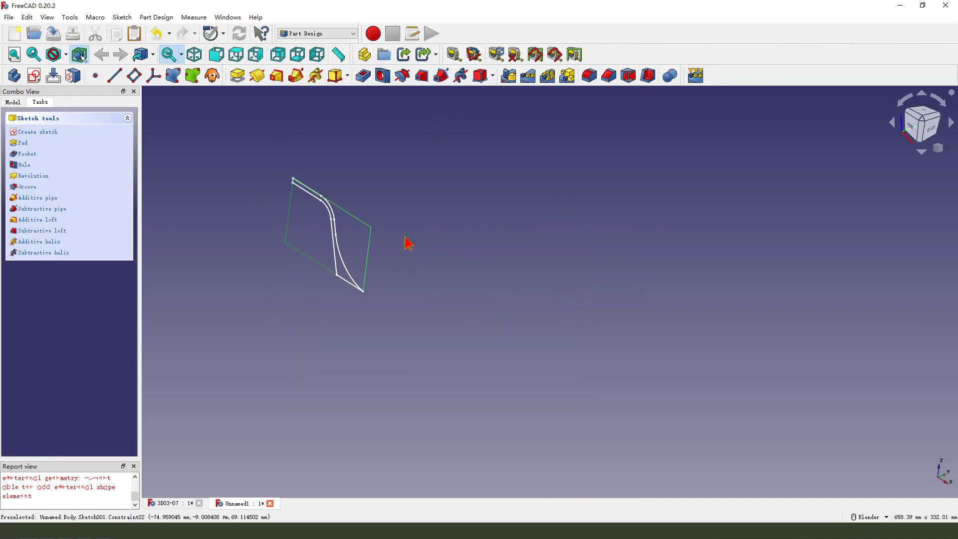
# Pad the arm profile 40 mm, symmetric to the sketch plane
pyautogui.click(237, 75)
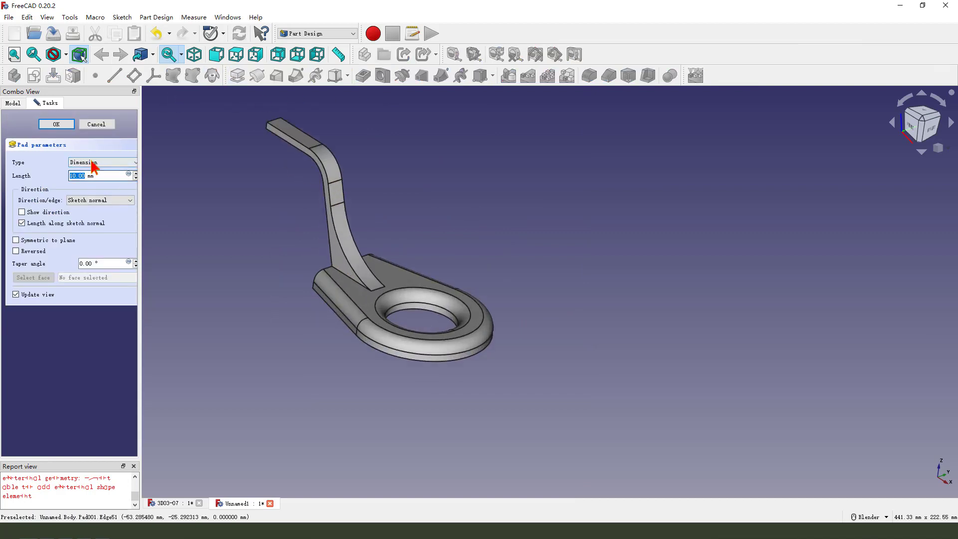
pyautogui.click(93, 163)
pyautogui.click(91, 168)
pyautogui.click(89, 177)
pyautogui.click(16, 240)
pyautogui.moveTo(360, 297); pyautogui.dragTo(559, 352, button='middle')
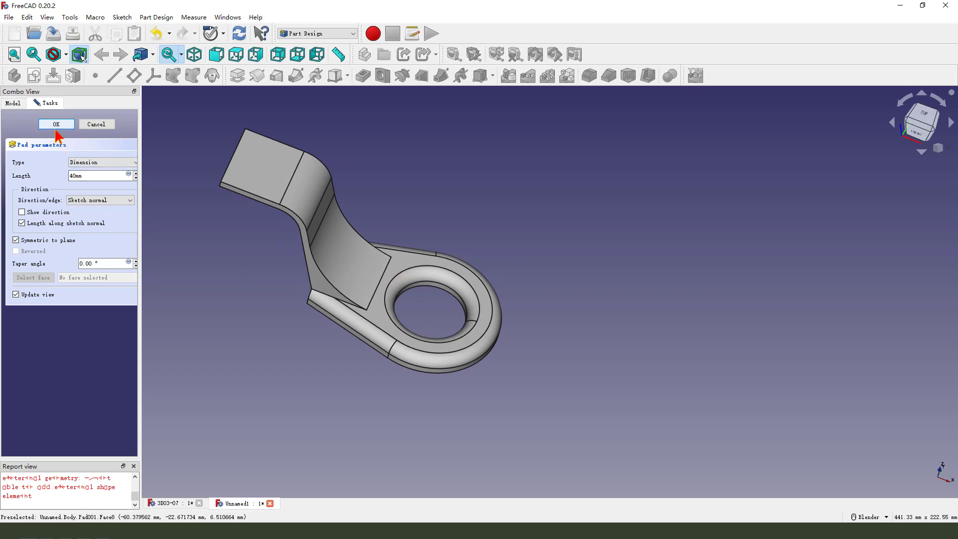
pyautogui.click(56, 126)
pyautogui.scroll(-2, 386, 265)
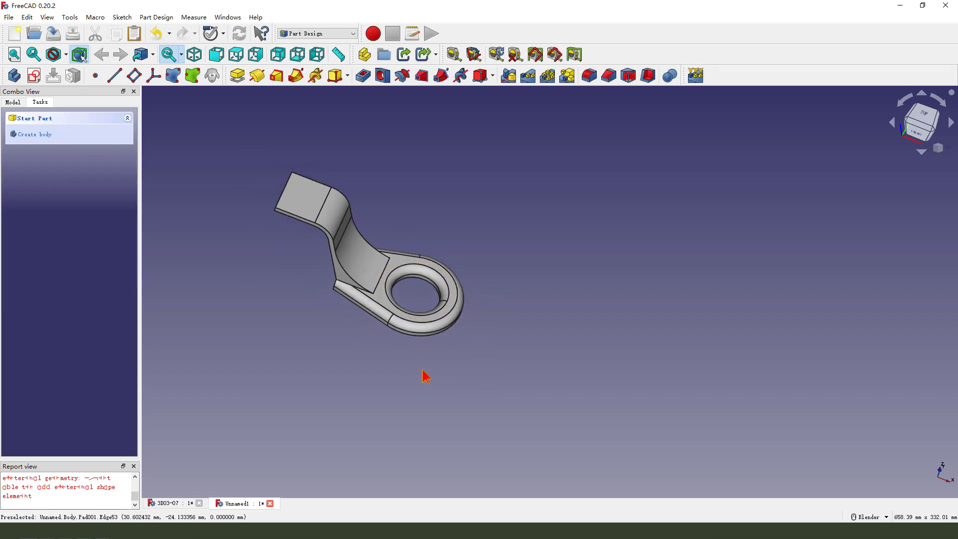
pyautogui.moveTo(352, 351); pyautogui.dragTo(414, 362, button='middle')
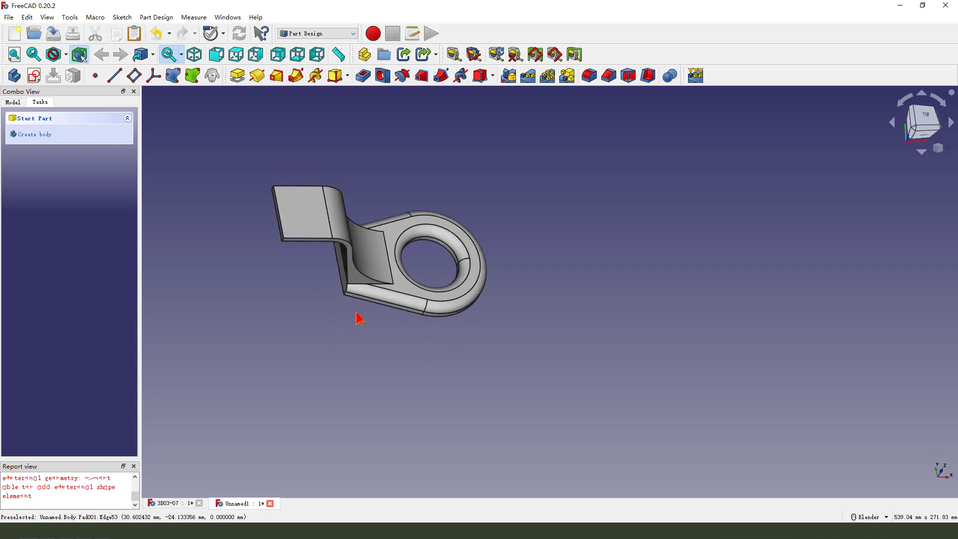
pyautogui.moveTo(360, 319)
pyautogui.mouseDown(button='middle')
pyautogui.moveTo(325, 300)
pyautogui.moveTo(378, 319)
pyautogui.mouseUp(button='middle')
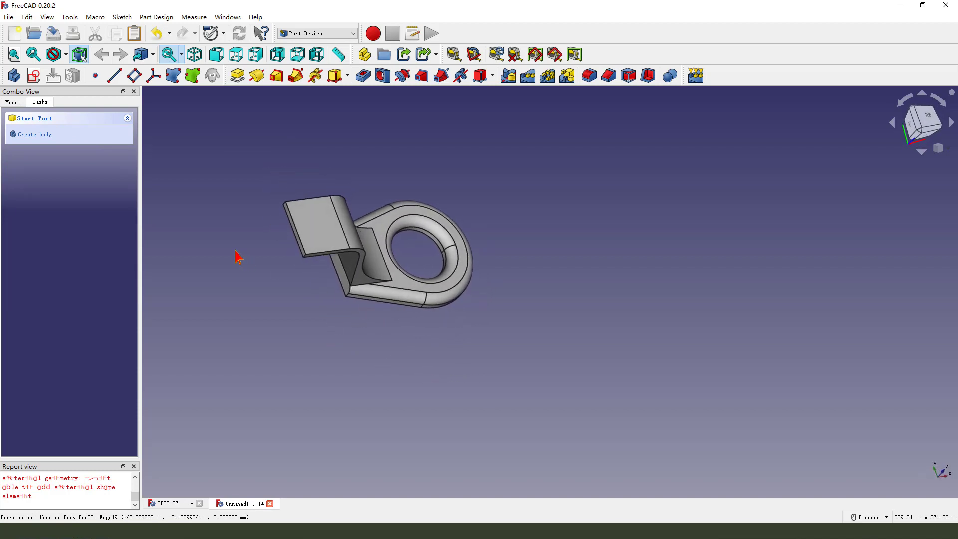
pyautogui.click(34, 75)
pyautogui.moveTo(203, 157)
pyautogui.mouseDown(button='middle')
pyautogui.moveTo(490, 338)
pyautogui.moveTo(407, 321)
pyautogui.moveTo(473, 297)
pyautogui.moveTo(507, 315)
pyautogui.moveTo(494, 305)
pyautogui.mouseUp(button='middle')
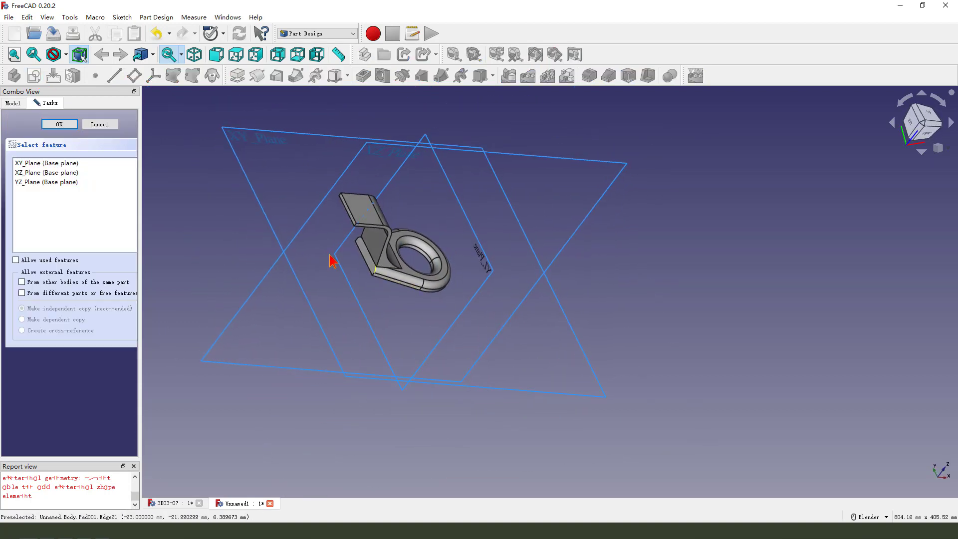
pyautogui.click(99, 125)
# Start a new sketch on the flat end face of the base below the arm
pyautogui.scroll(2, 372, 281)
pyautogui.click(366, 254)
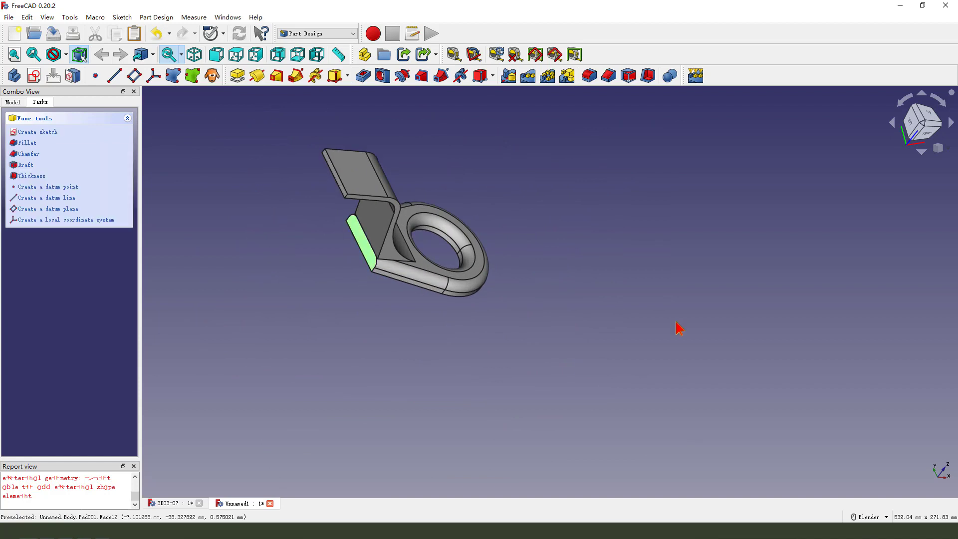
pyautogui.click(34, 76)
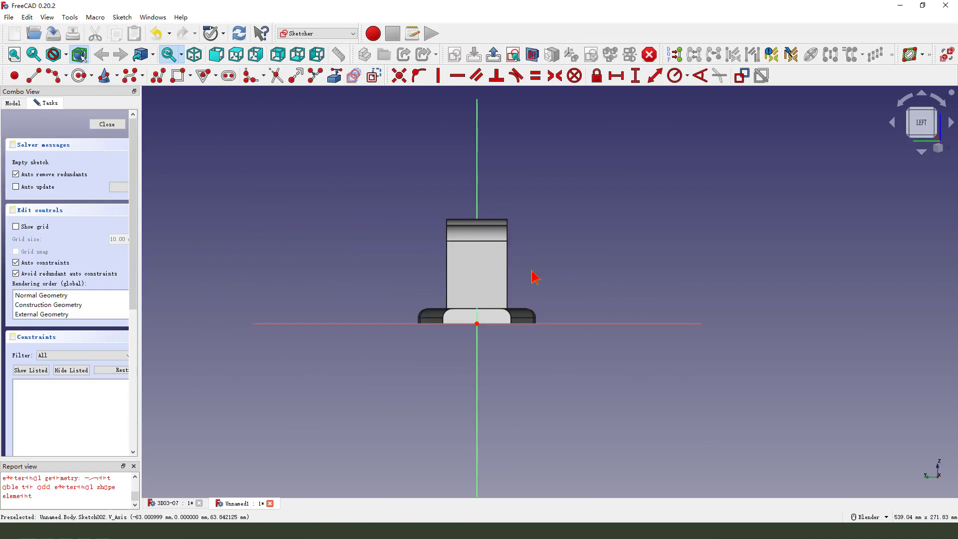
# Project the base end face's upper edge and the arm's topmost edge into the sketch as external geometry
pyautogui.scroll(3, 572, 322)
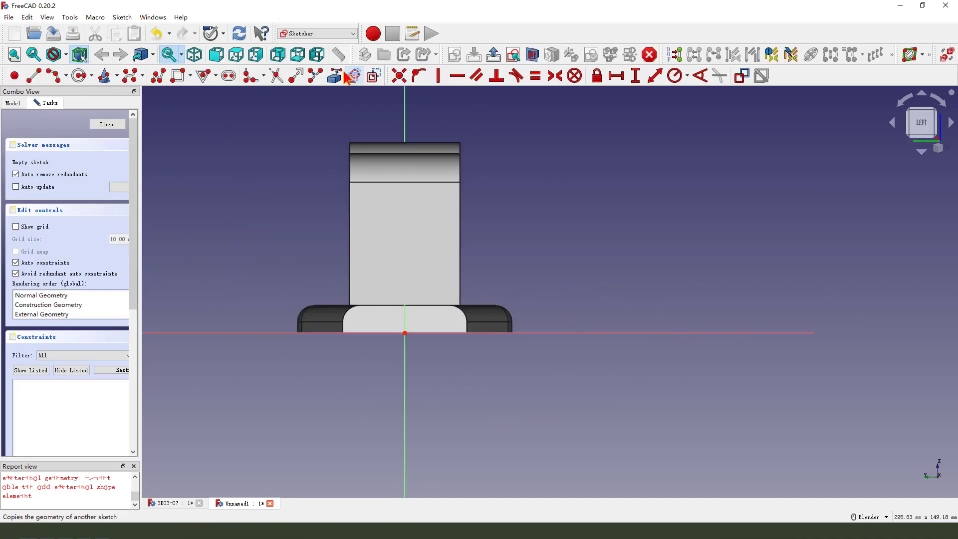
pyautogui.click(344, 76)
pyautogui.scroll(2, 434, 299)
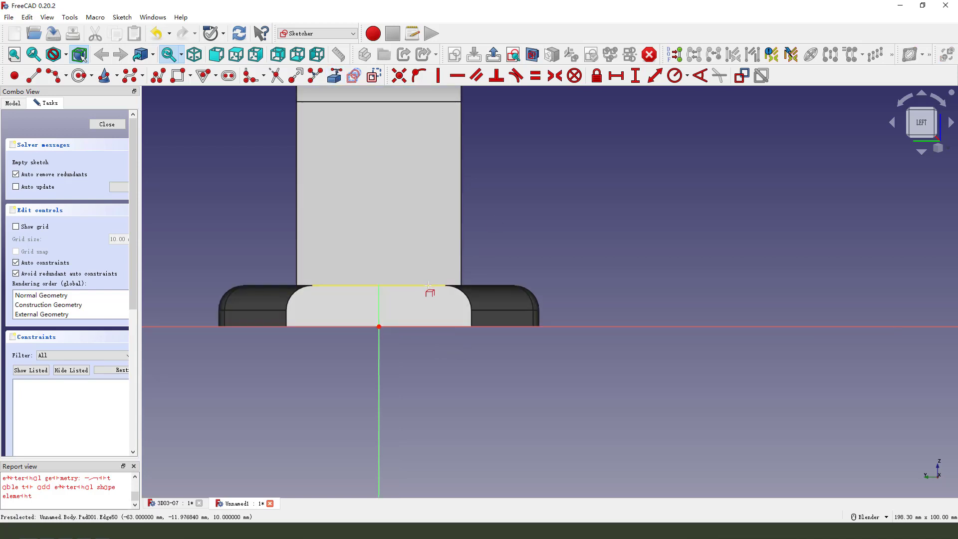
pyautogui.click(428, 285)
pyautogui.scroll(-2, 470, 335)
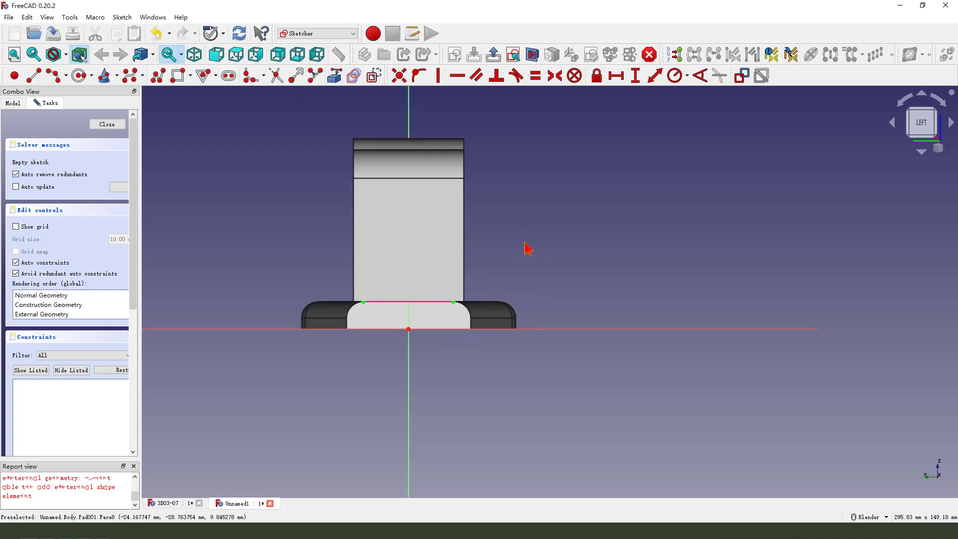
pyautogui.scroll(-1, 395, 290)
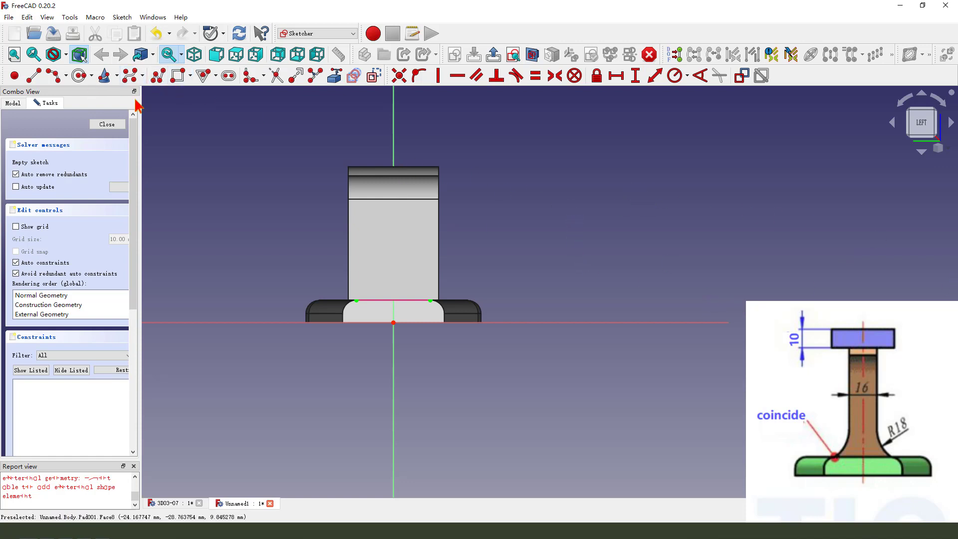
pyautogui.click(335, 76)
pyautogui.click(419, 166)
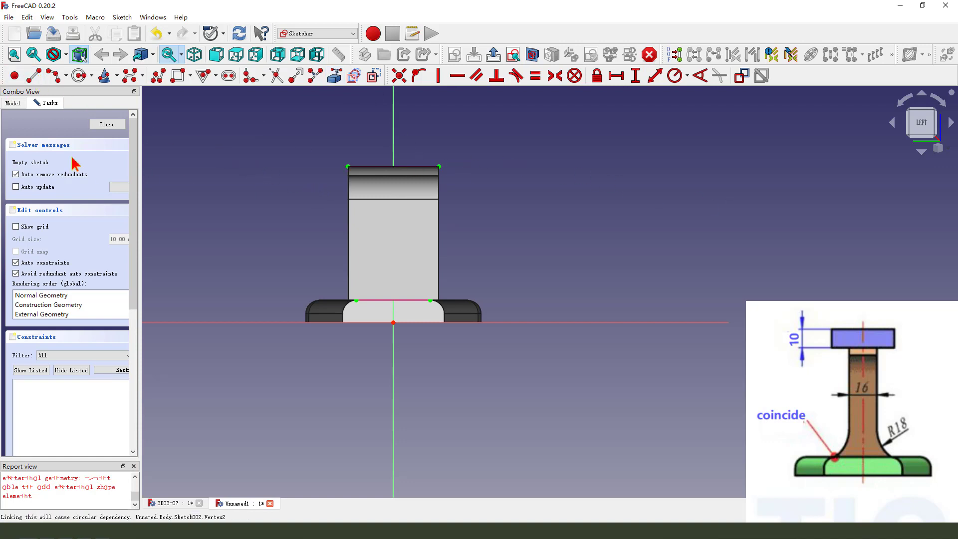
# Hide the arm's pad, Pad001, while keeping the sketch open
pyautogui.click(14, 102)
pyautogui.click(104, 212)
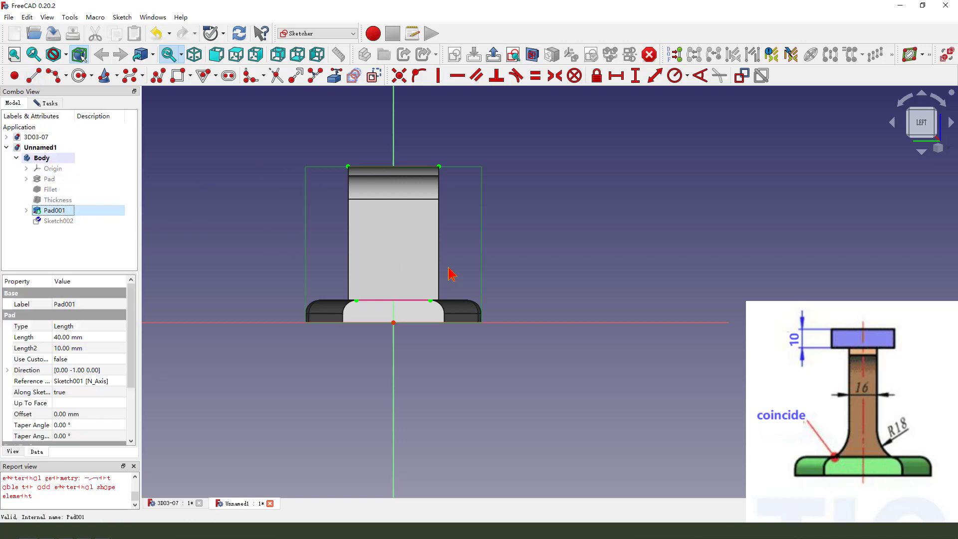
pyautogui.press('space')
# Sketch a vertical line about 42 mm long down from the projected upper edge, and an arc from its end to the lower edge's right endpoint
pyautogui.scroll(1, 449, 277)
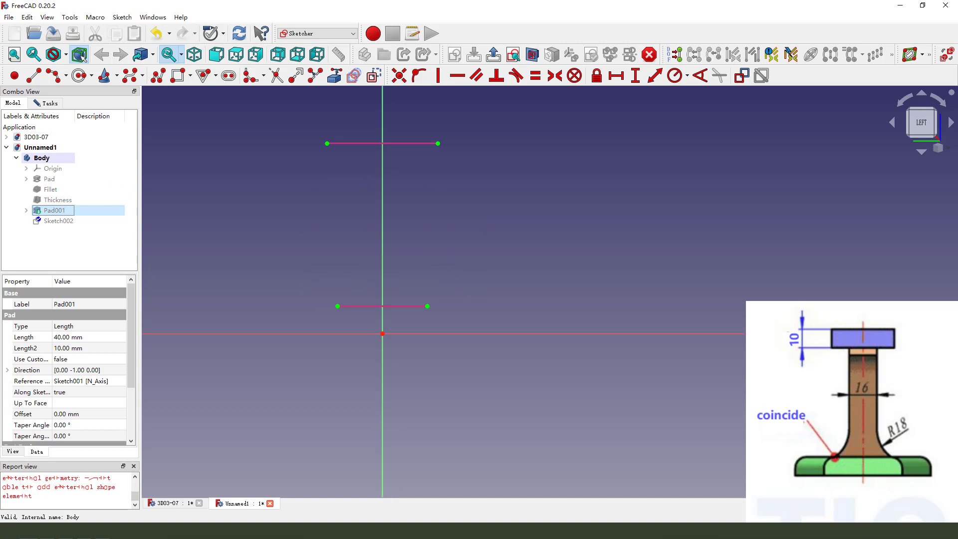
pyautogui.click(37, 78)
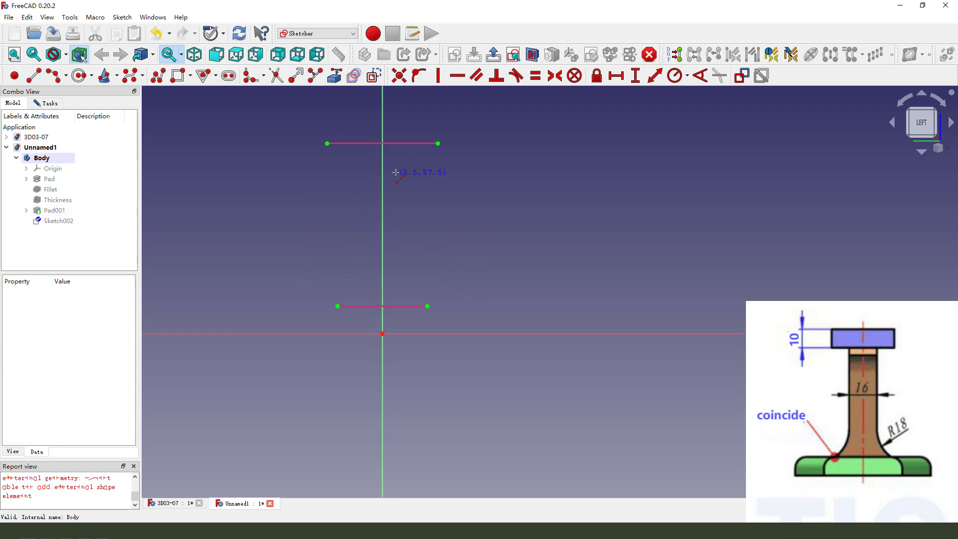
pyautogui.click(406, 145)
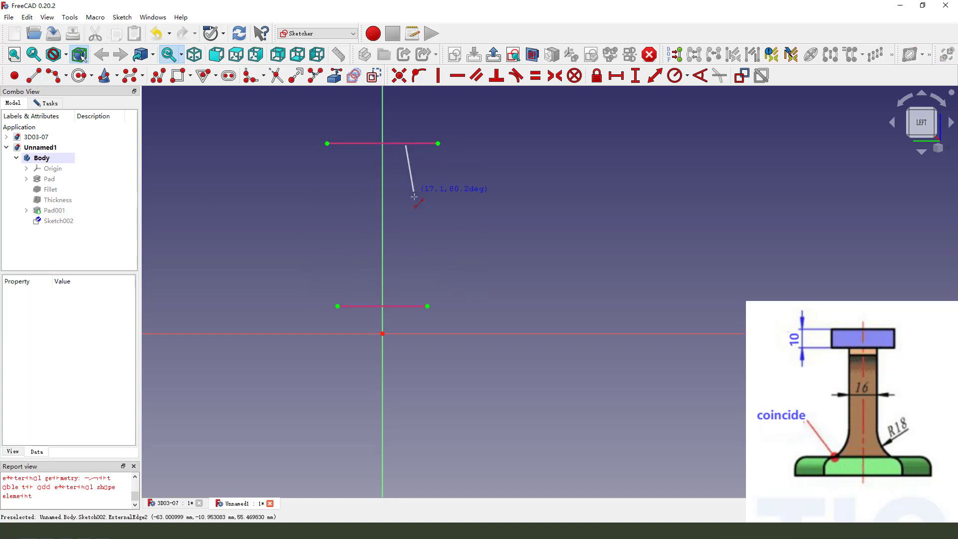
pyautogui.click(405, 259)
pyautogui.click(54, 75)
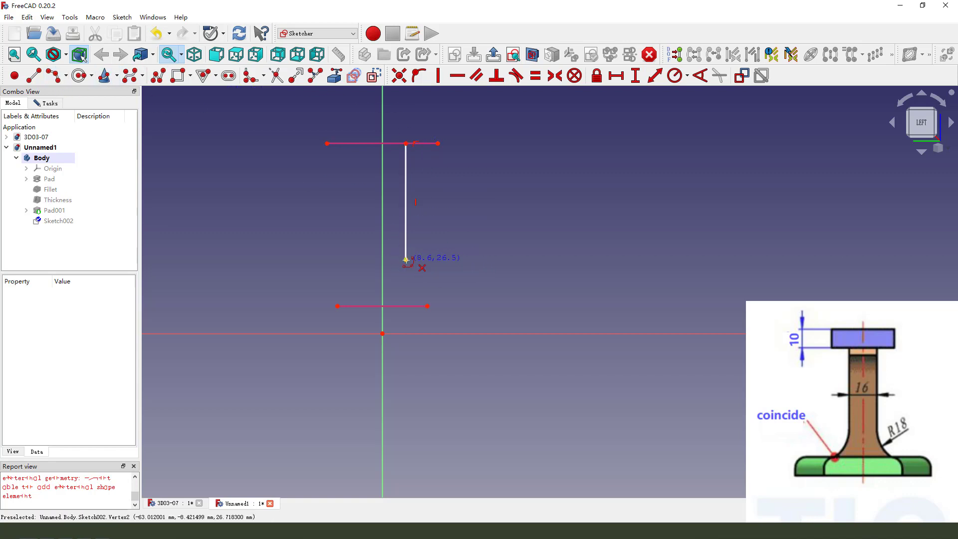
pyautogui.click(405, 259)
pyautogui.click(428, 306)
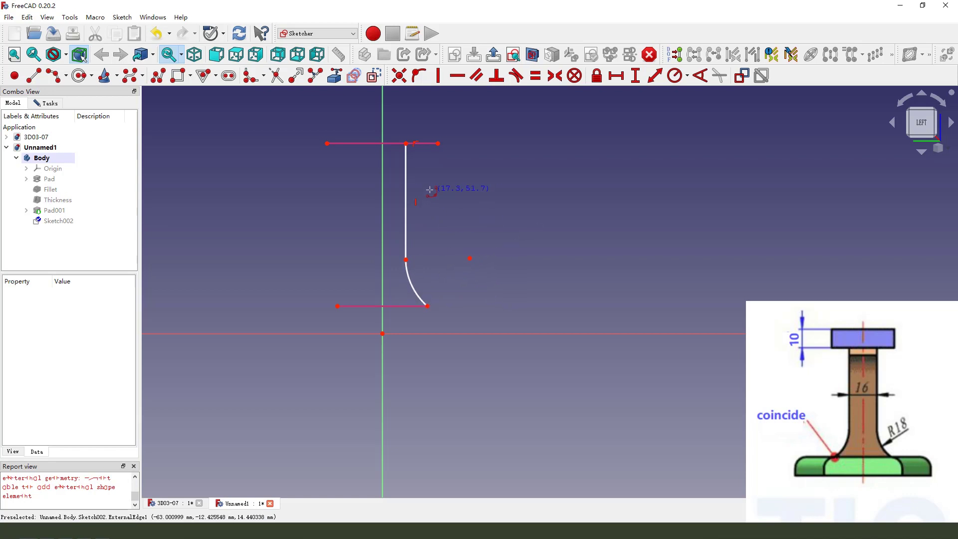
# Sketch a line down from the upper edge's left half, and an arc from its lower end to the lower edge's left endpoint
pyautogui.press('g')
pyautogui.press('l')
pyautogui.click(355, 144)
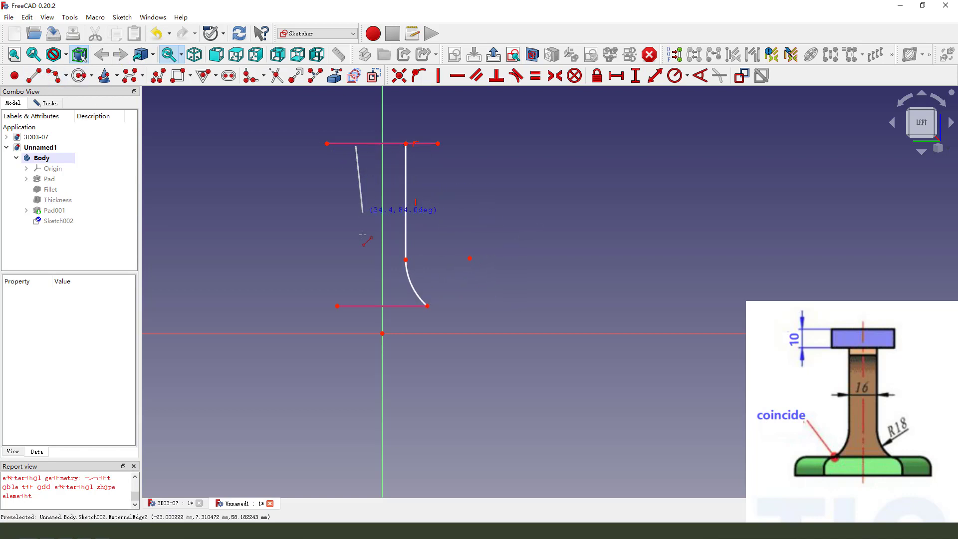
pyautogui.click(367, 265)
pyautogui.click(53, 76)
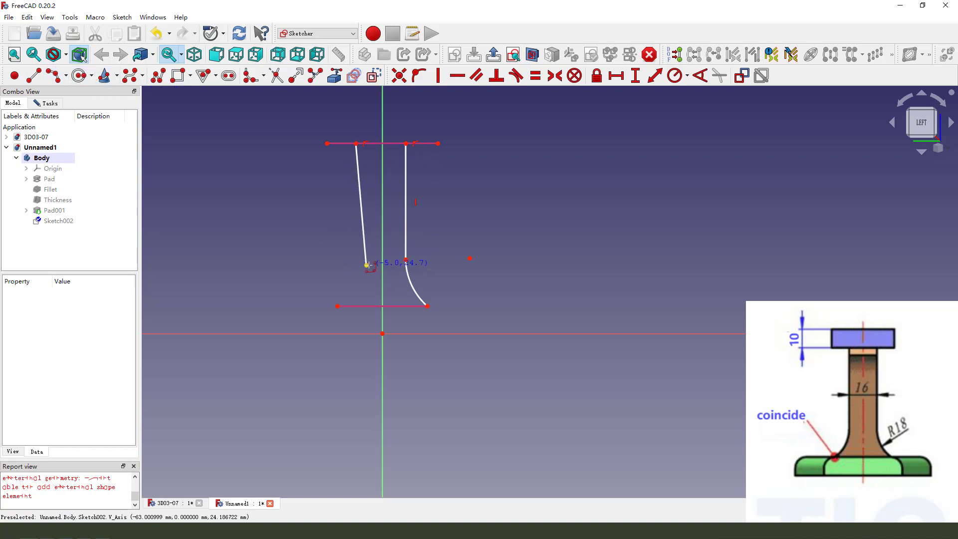
pyautogui.click(367, 265)
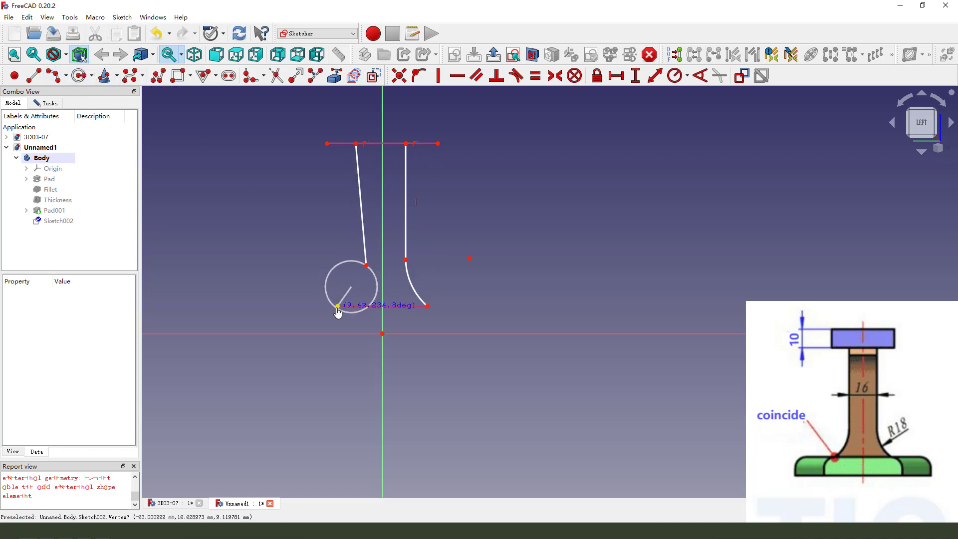
pyautogui.click(338, 306)
pyautogui.click(353, 296)
pyautogui.scroll(1, 416, 233)
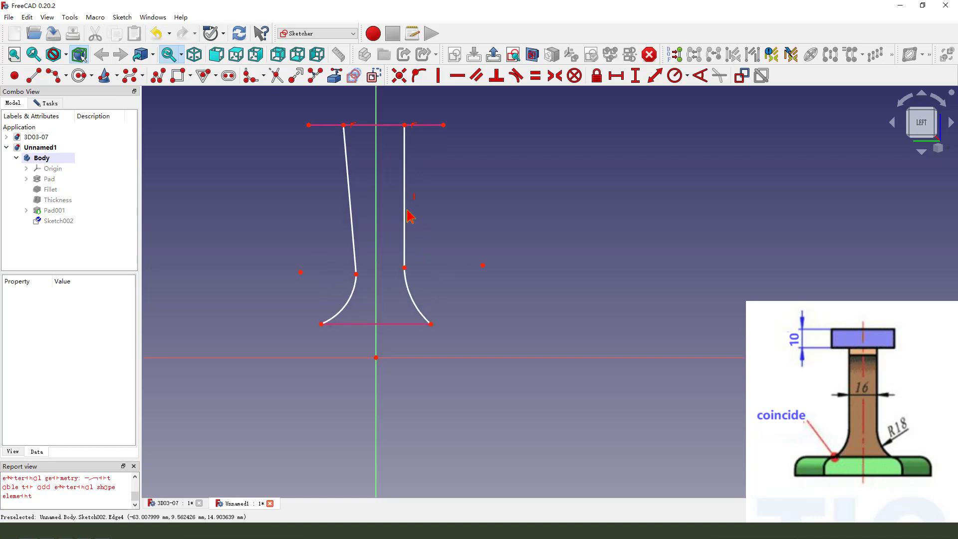
# Constrain the left line vertical and make both lines' upper endpoints symmetric about the vertical axis
pyautogui.click(347, 143)
pyautogui.click(438, 75)
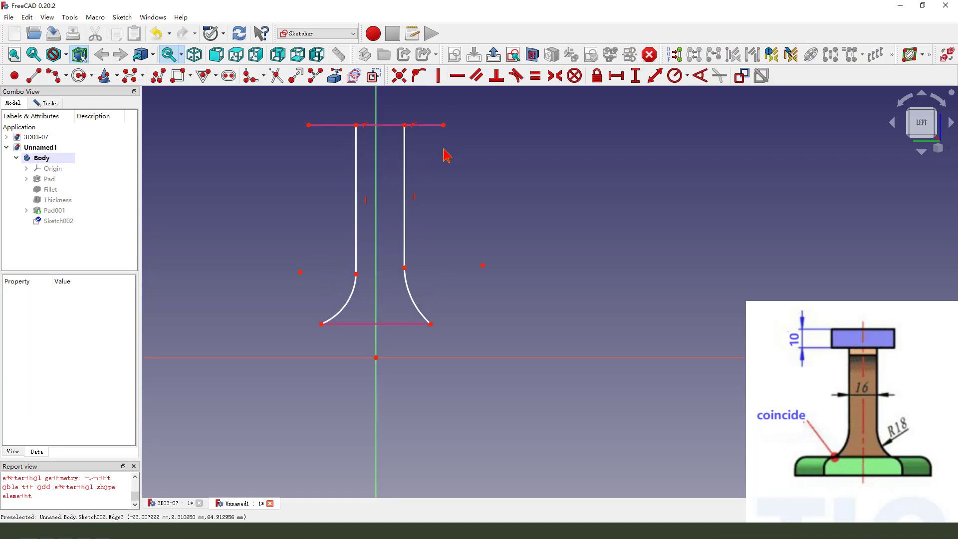
pyautogui.click(356, 125)
pyautogui.click(405, 125)
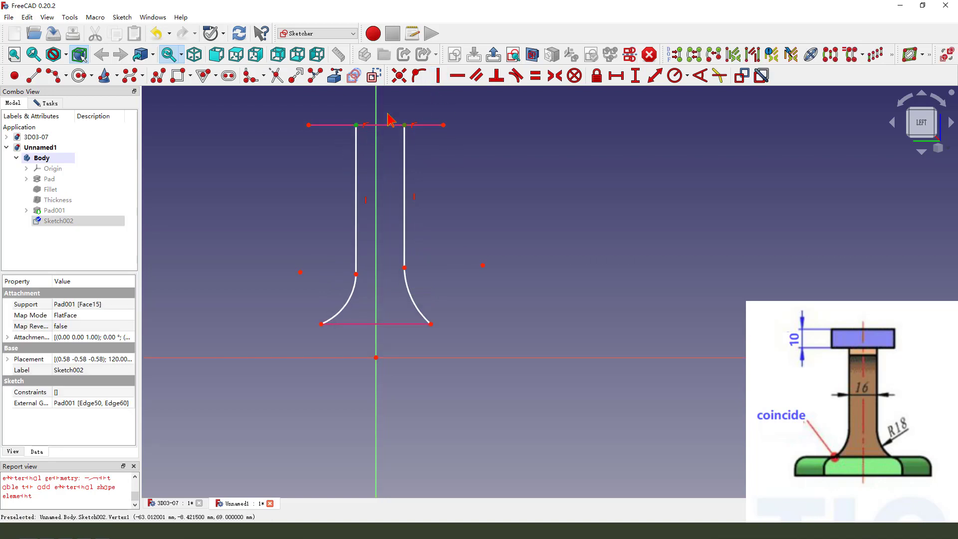
pyautogui.click(554, 75)
# Make each lower arc tangent to the vertical line it joins, on both sides of the profile
pyautogui.click(347, 284)
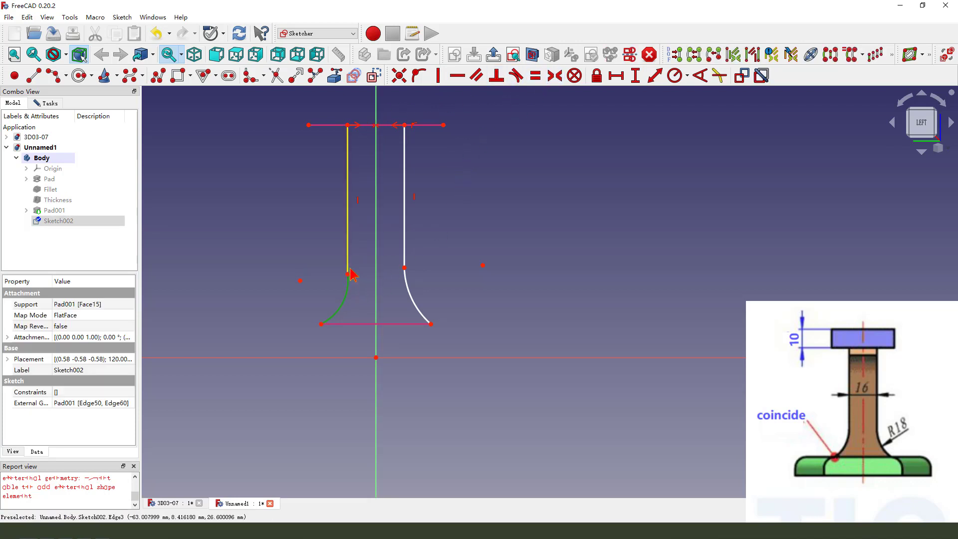
pyautogui.click(348, 264)
pyautogui.click(515, 76)
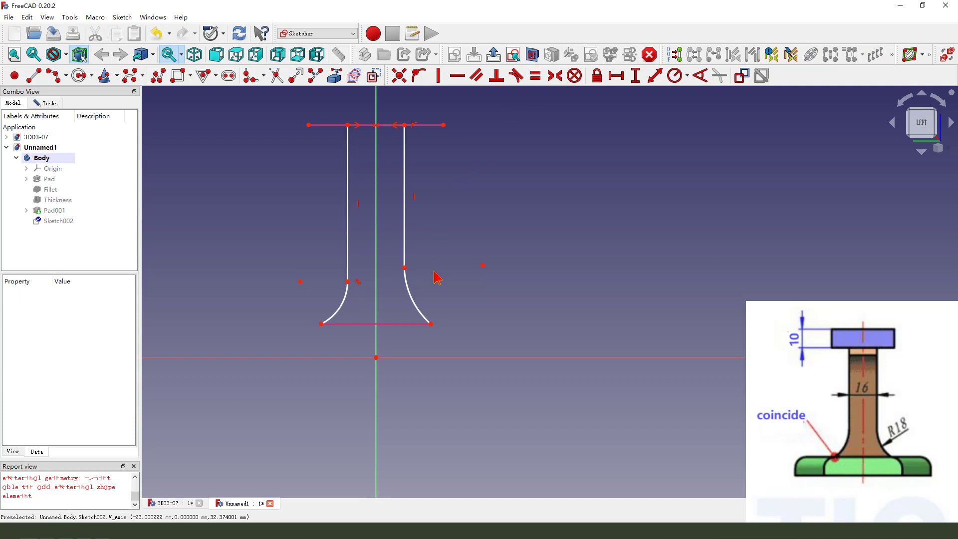
pyautogui.click(407, 289)
pyautogui.click(405, 257)
pyautogui.click(516, 76)
# Make the lower endpoints of the two vertical lines symmetric about the vertical axis
pyautogui.click(405, 266)
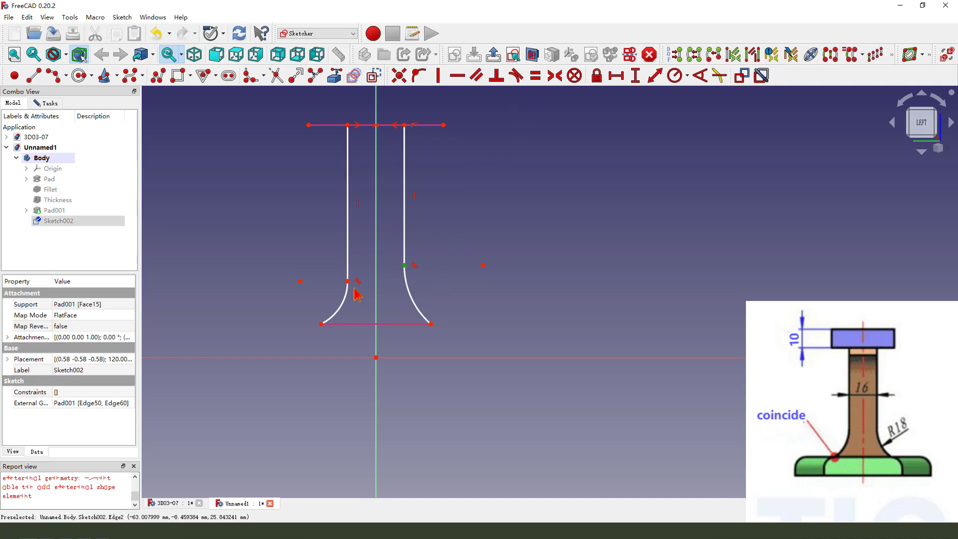
pyautogui.click(347, 281)
pyautogui.click(377, 246)
pyautogui.click(555, 76)
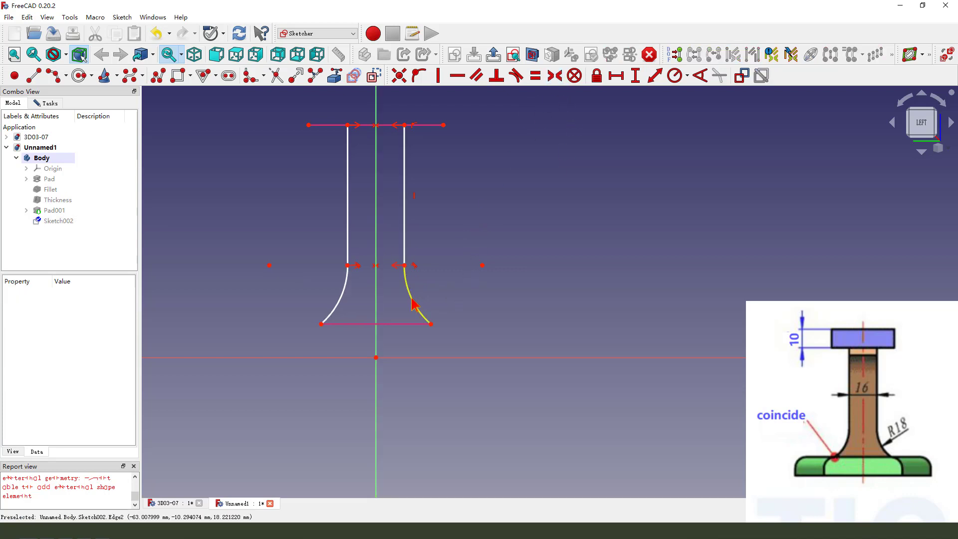
# Set the horizontal distance between the upper endpoints of the two vertical lines to 16 mm
pyautogui.click(405, 125)
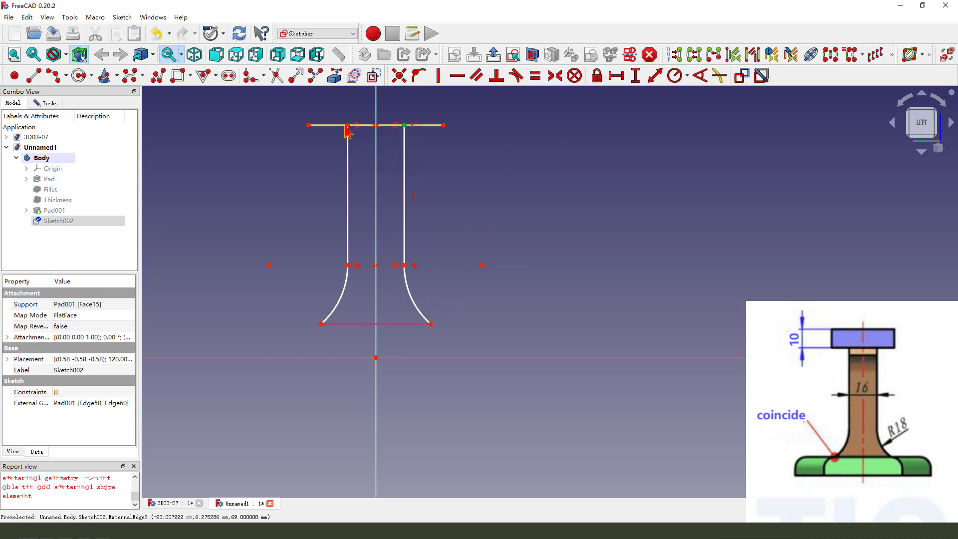
pyautogui.click(348, 126)
pyautogui.click(615, 76)
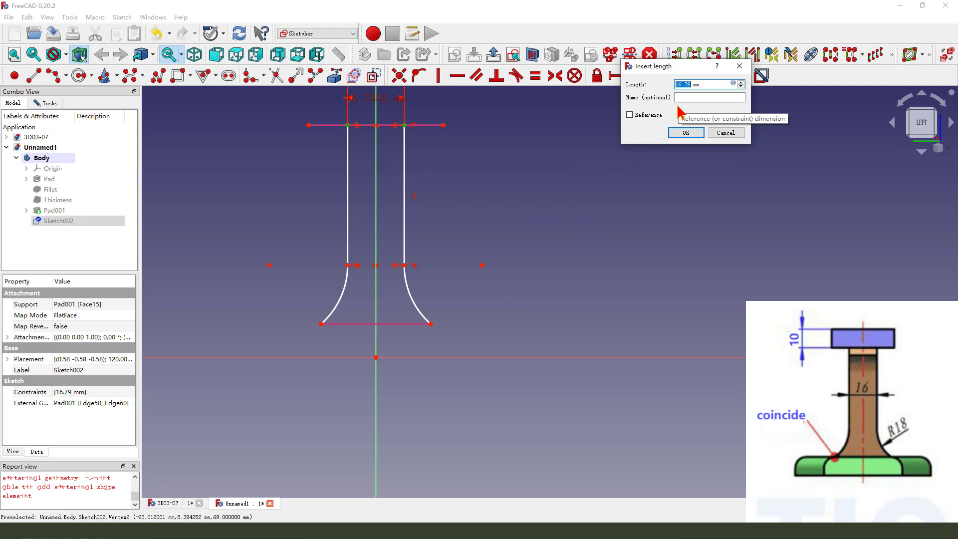
pyautogui.press('Return')
pyautogui.scroll(-2, 477, 331)
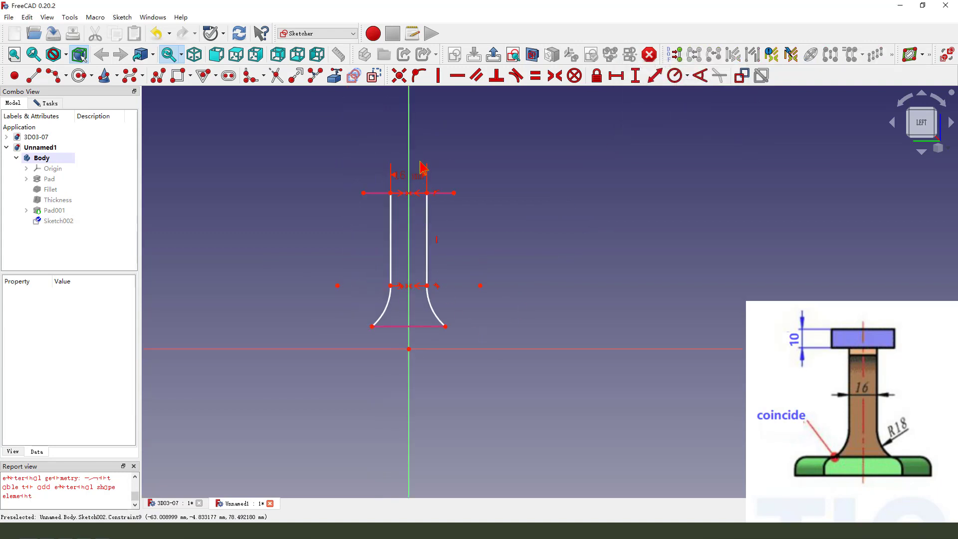
pyautogui.scroll(1, 463, 315)
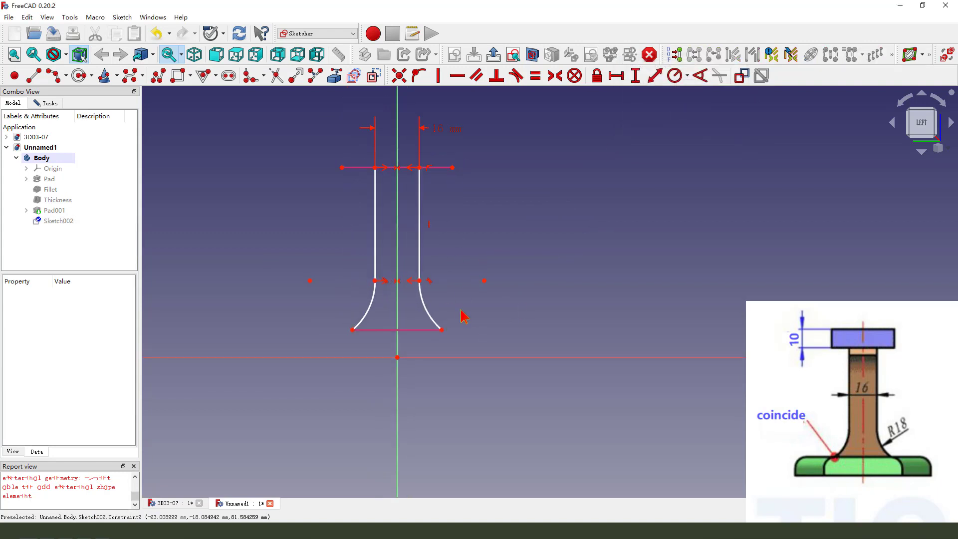
# Set the radius of the lower-right flare arc to 18 mm
pyautogui.click(429, 314)
pyautogui.click(675, 76)
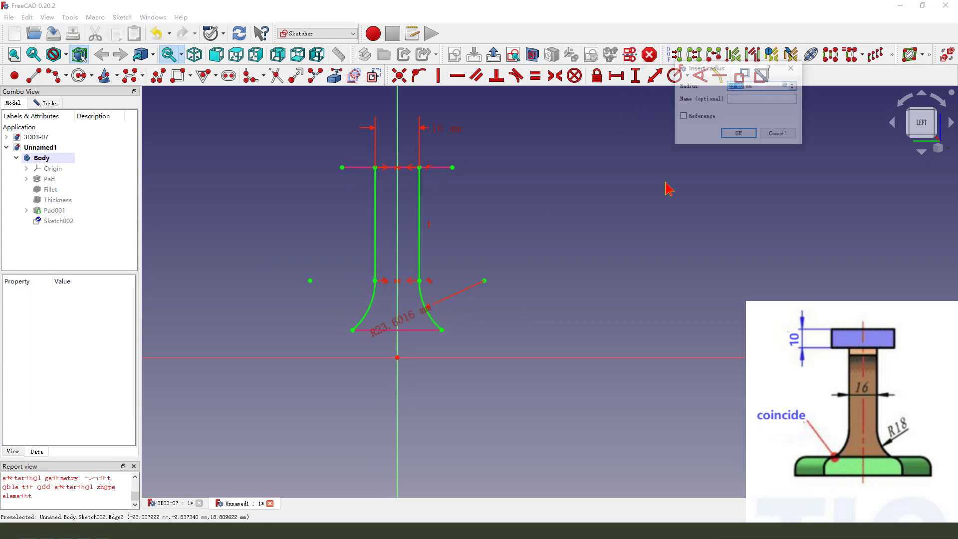
pyautogui.write('18')
pyautogui.press('Return')
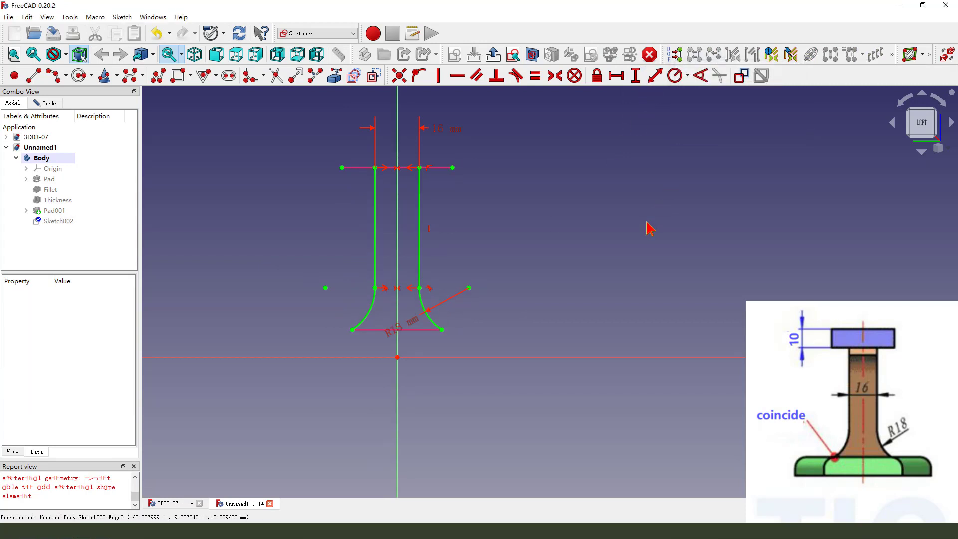
pyautogui.click(34, 76)
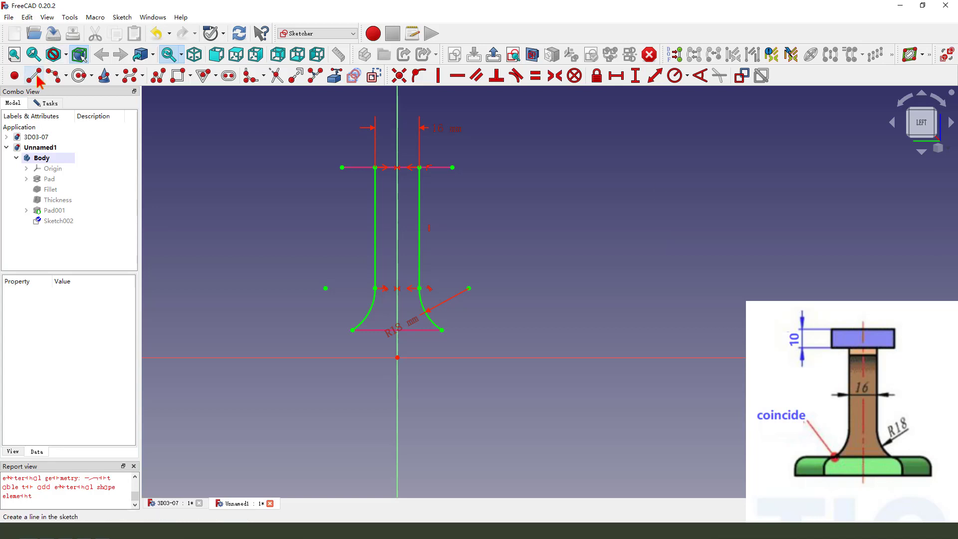
pyautogui.click(375, 167)
pyautogui.click(419, 168)
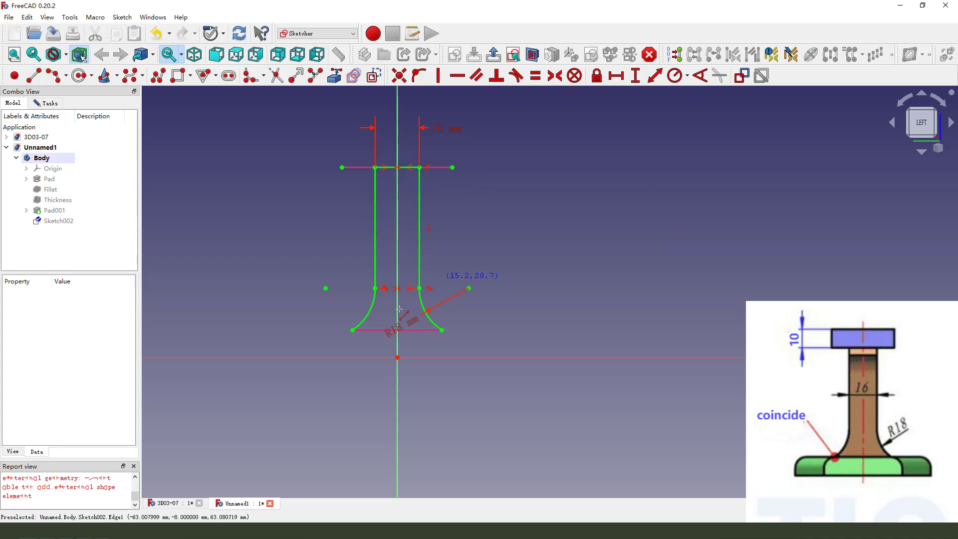
pyautogui.click(354, 329)
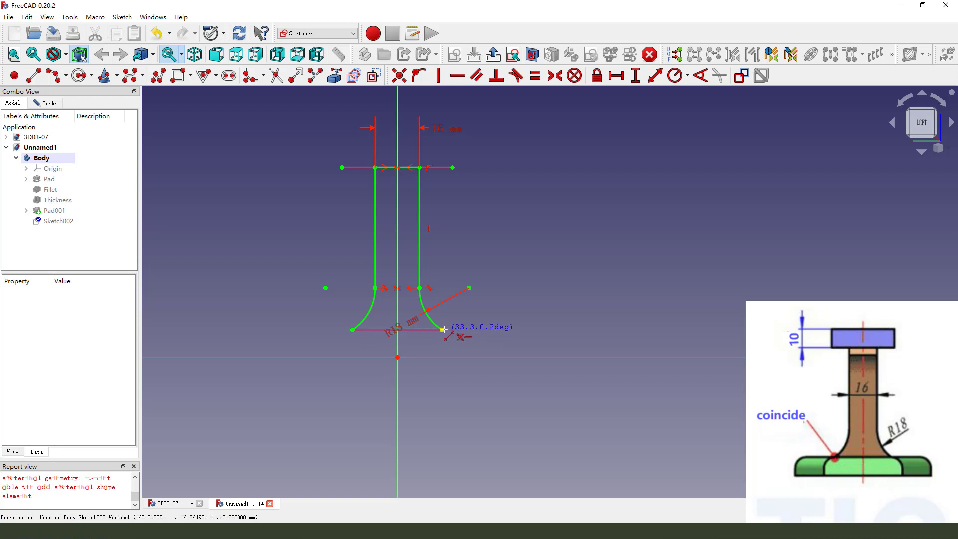
pyautogui.click(441, 330)
pyautogui.click(353, 330)
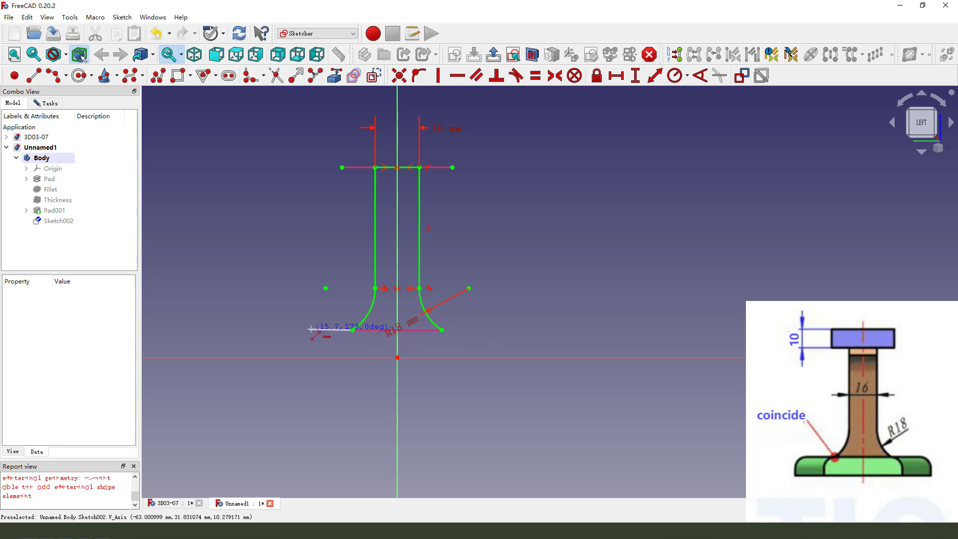
pyautogui.rightClick(271, 257)
pyautogui.click(158, 35)
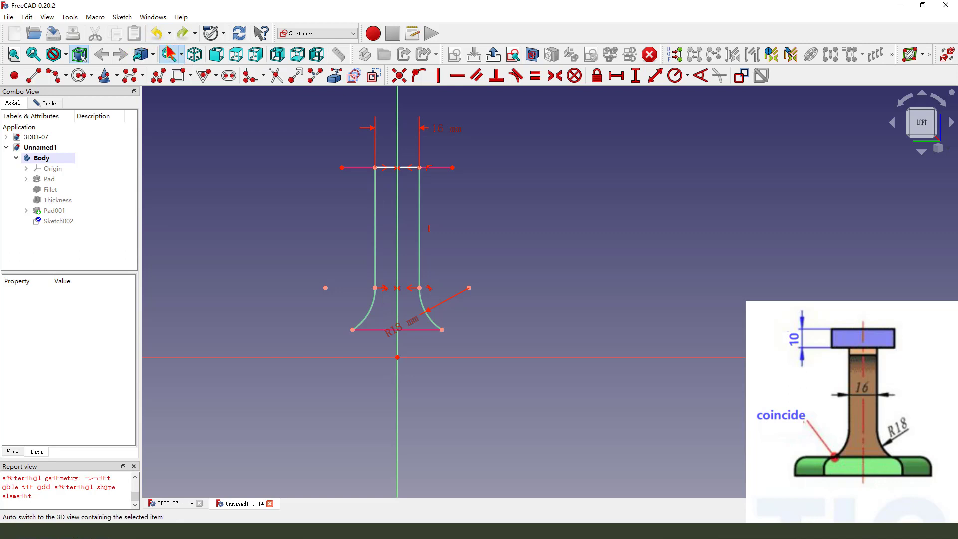
# Sketch a large outward-bulging arc on each side, joining the vertical line's upper endpoint to the flare arc's lower endpoint
pyautogui.click(54, 75)
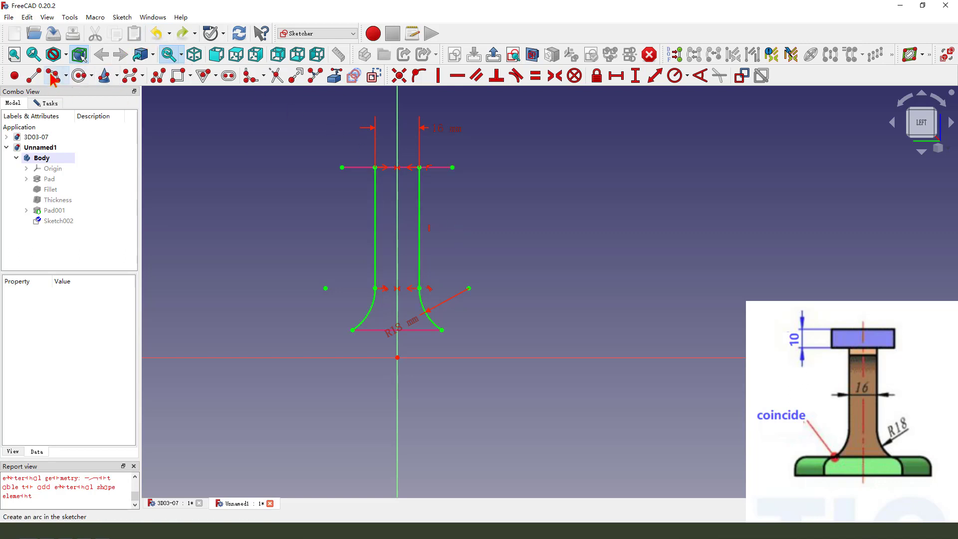
pyautogui.click(420, 167)
pyautogui.press('m')
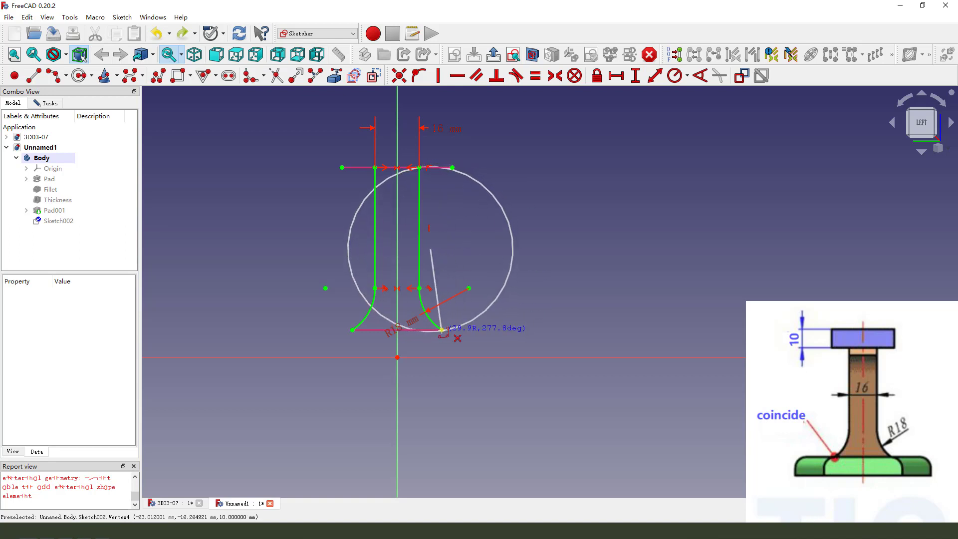
pyautogui.scroll(-3, 424, 335)
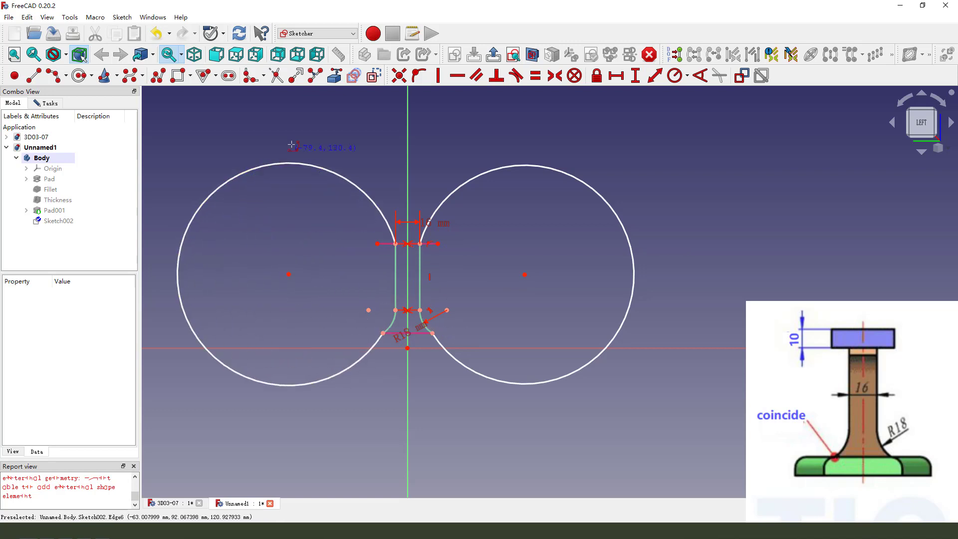
# Constrain the two large outer arcs equal and set the right one's radius to 72.21 mm
pyautogui.click(316, 166)
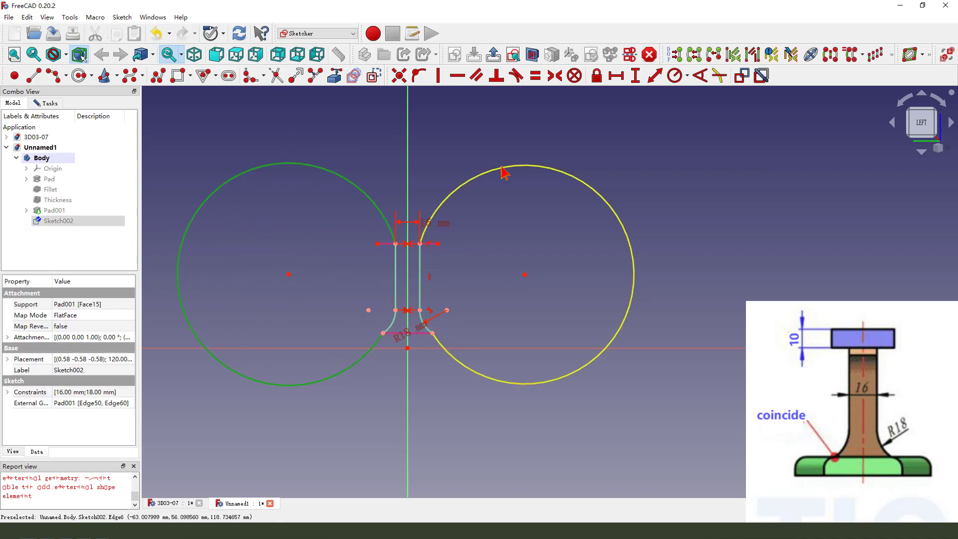
pyautogui.click(504, 167)
pyautogui.click(535, 75)
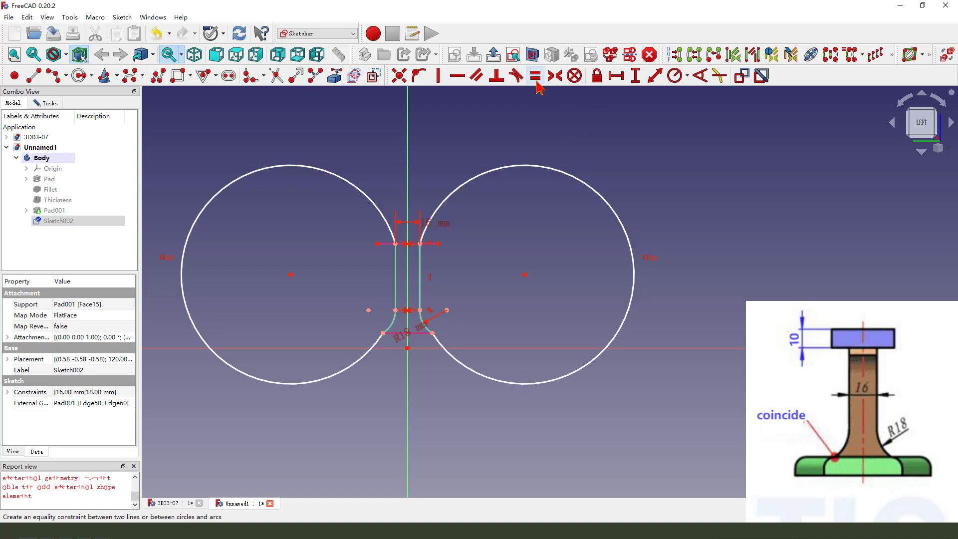
pyautogui.click(582, 185)
pyautogui.click(674, 76)
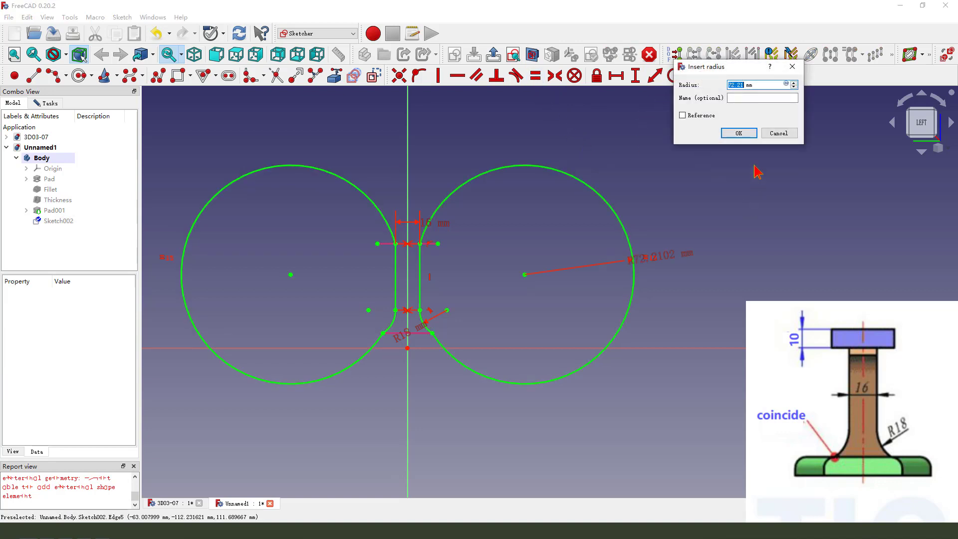
pyautogui.click(738, 134)
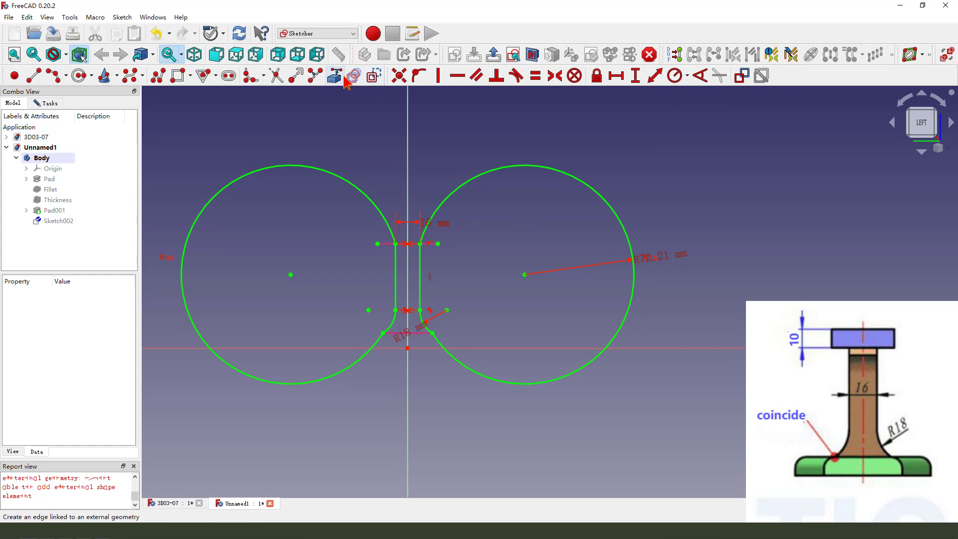
# Leave the sketch and create a 5 mm deep pocket from it
pyautogui.click(495, 55)
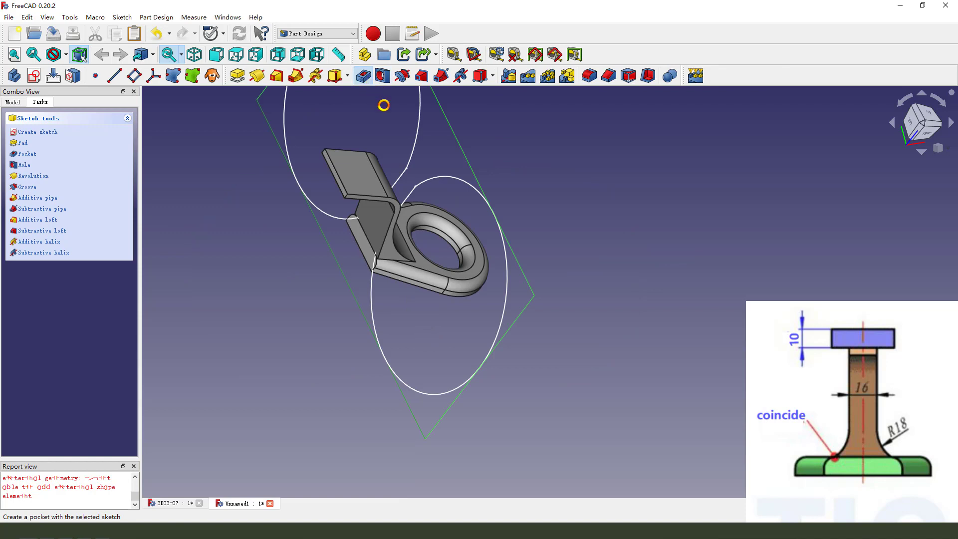
pyautogui.click(363, 75)
pyautogui.moveTo(396, 289); pyautogui.dragTo(215, 218, button='middle')
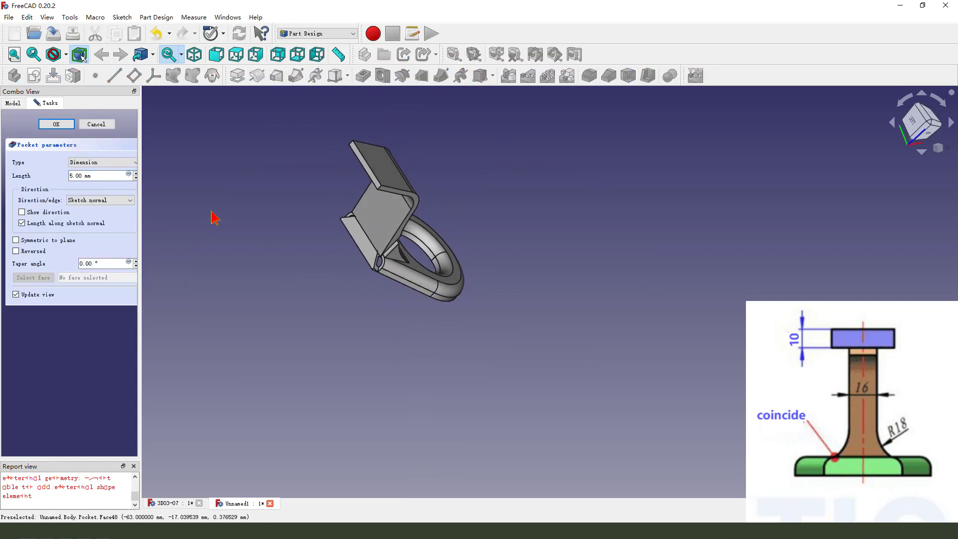
pyautogui.click(97, 125)
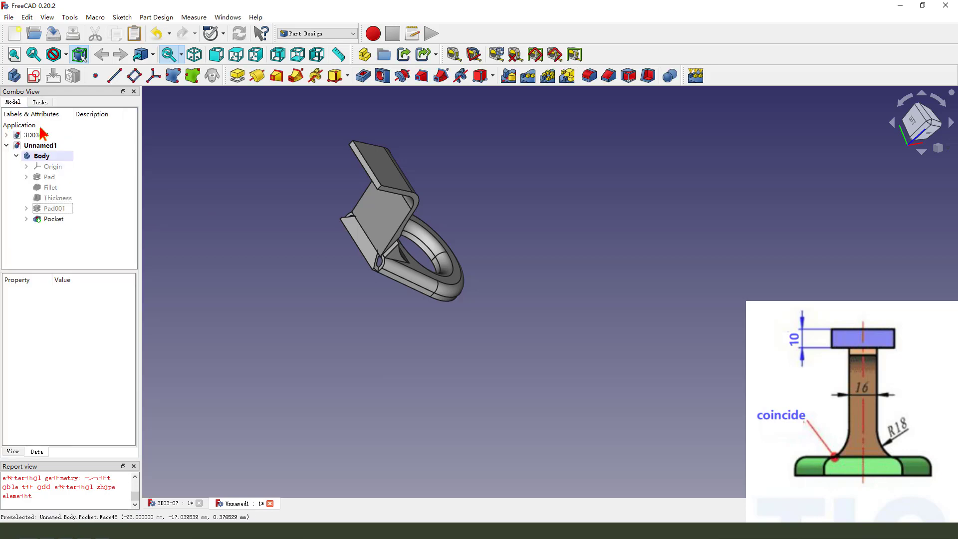
# Reopen the pocket's sketch for editing and hide the Pad001 solid
pyautogui.click(26, 219)
pyautogui.doubleClick(52, 231)
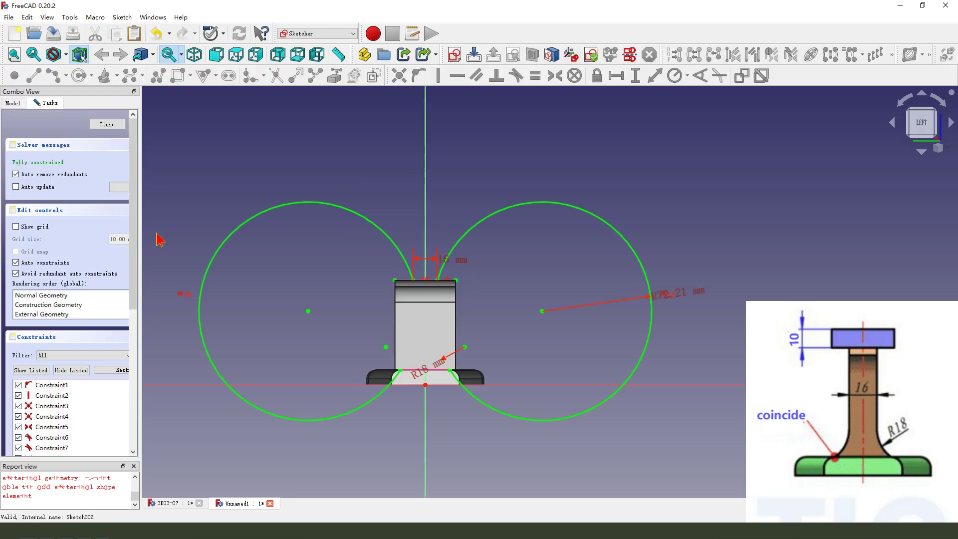
pyautogui.click(12, 103)
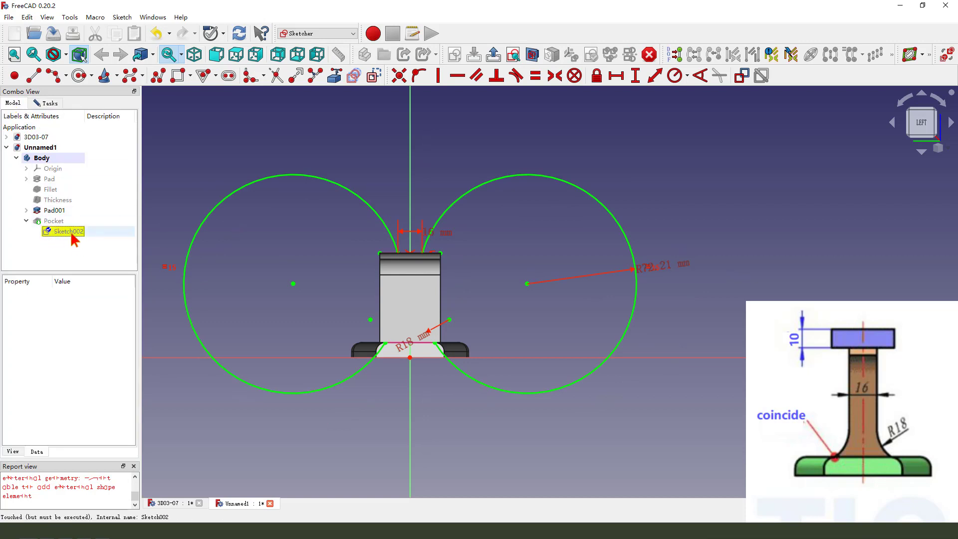
pyautogui.click(55, 210)
pyautogui.press('space')
pyautogui.scroll(2, 469, 387)
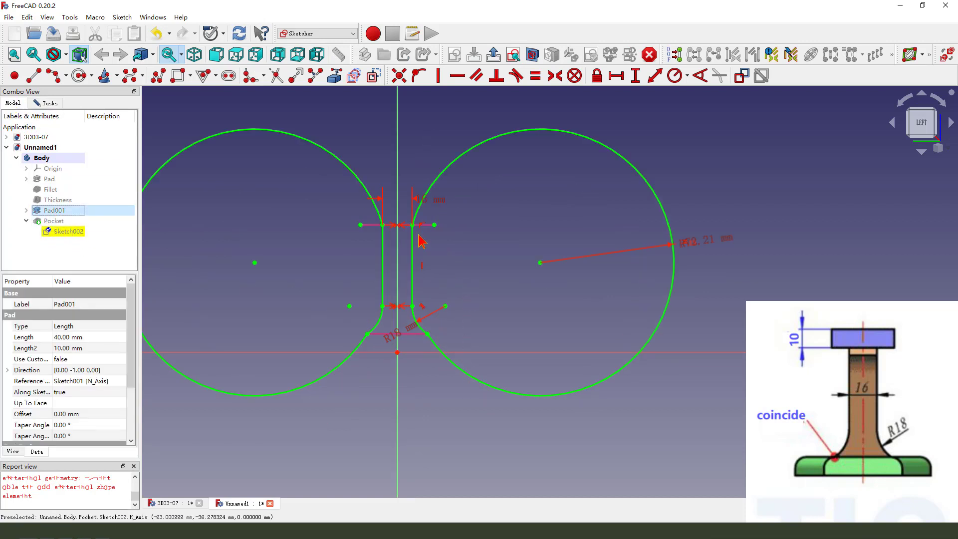
# Sketch a horizontal line outward from each flare arc's lower endpoint, extending past the large arc on its side
pyautogui.click(34, 76)
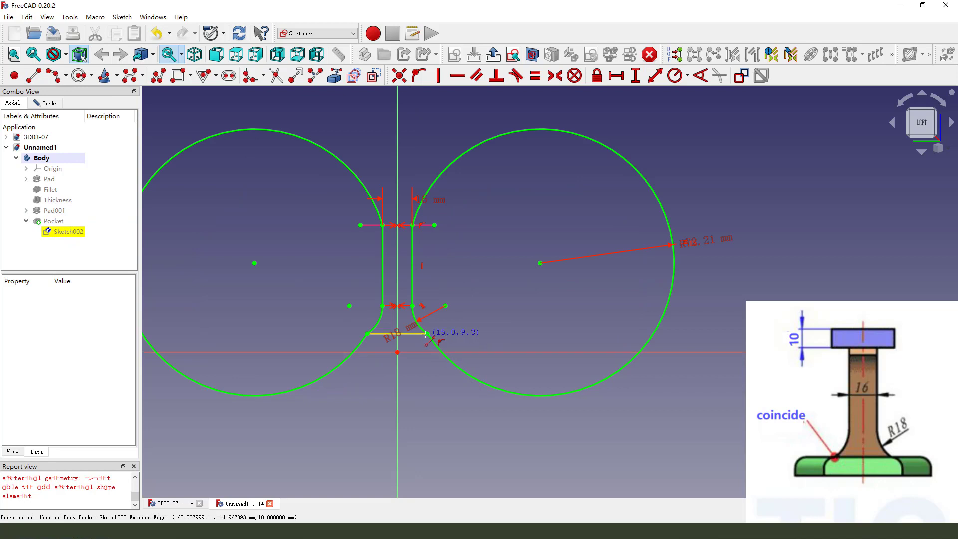
pyautogui.click(428, 333)
pyautogui.click(686, 333)
pyautogui.click(420, 320)
pyautogui.scroll(-3, 490, 305)
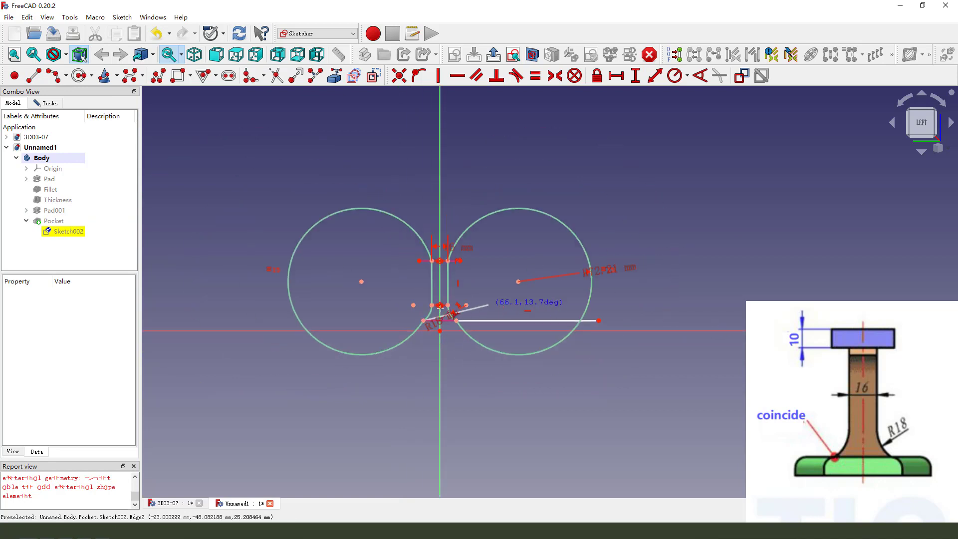
pyautogui.click(256, 321)
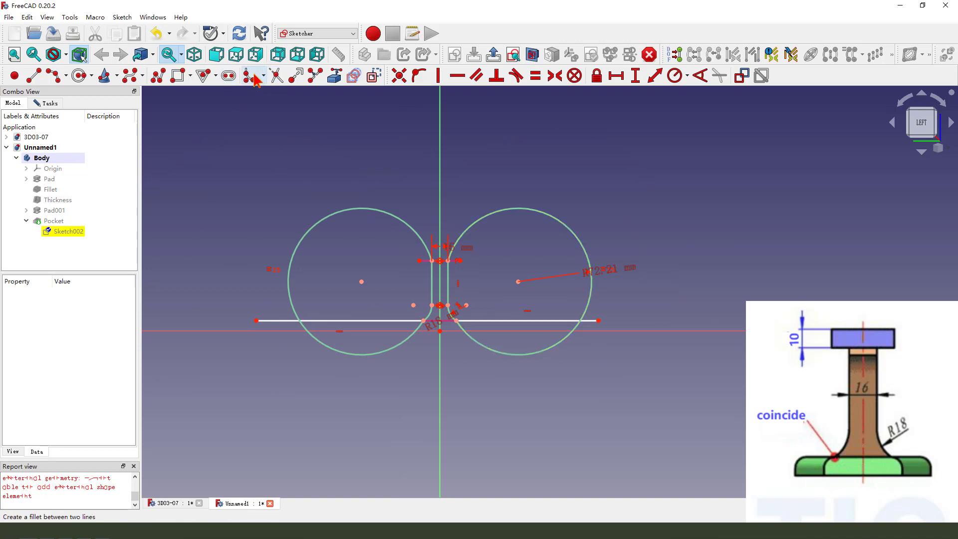
# Trim the large arcs below the horizontal lines and the line ends that extend beyond the arcs
pyautogui.click(276, 78)
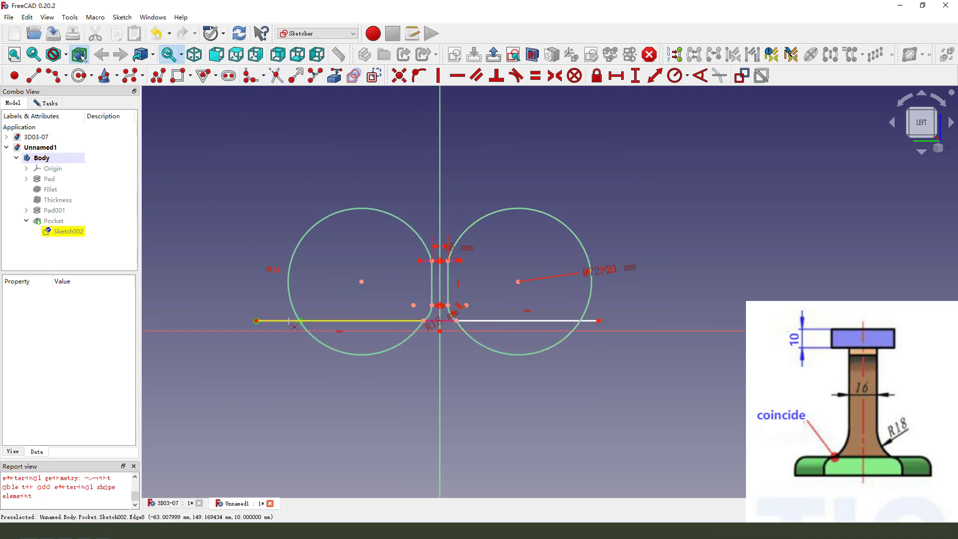
pyautogui.click(288, 320)
pyautogui.click(354, 353)
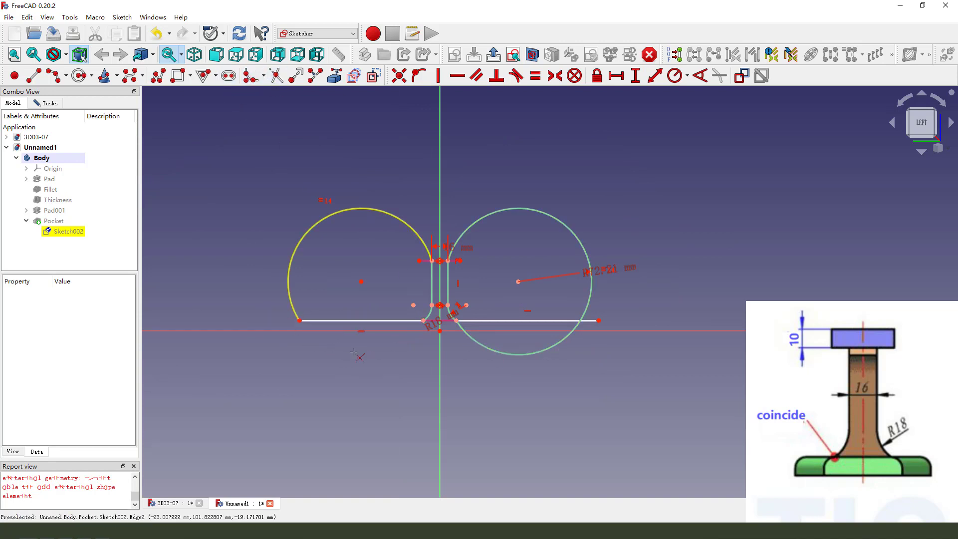
pyautogui.click(509, 355)
pyautogui.click(593, 322)
pyautogui.scroll(1, 611, 277)
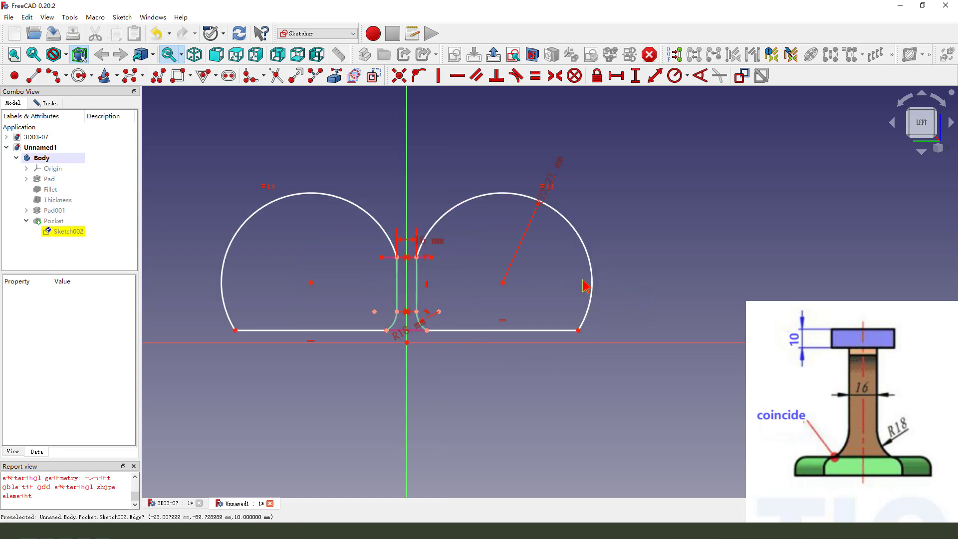
# Test the right arc's remaining freedom and constrain the two horizontal bottom lines to equal length
pyautogui.moveTo(574, 224); pyautogui.dragTo(583, 225)
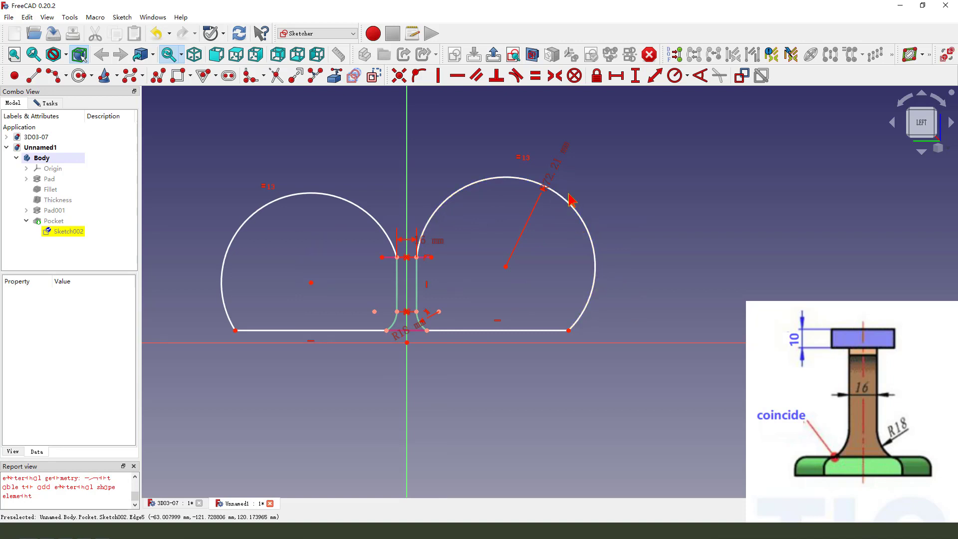
pyautogui.moveTo(529, 189); pyautogui.dragTo(492, 188)
pyautogui.click(459, 330)
pyautogui.click(357, 331)
pyautogui.click(533, 78)
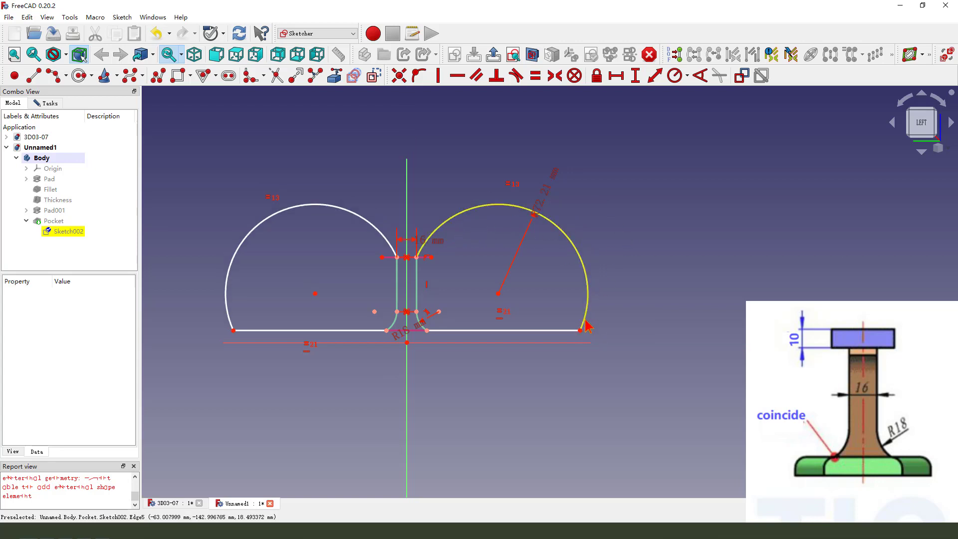
# Reposition the left large arc's centre and fix its vertical distance from the origin at 56.66 mm
pyautogui.moveTo(317, 295); pyautogui.dragTo(311, 273)
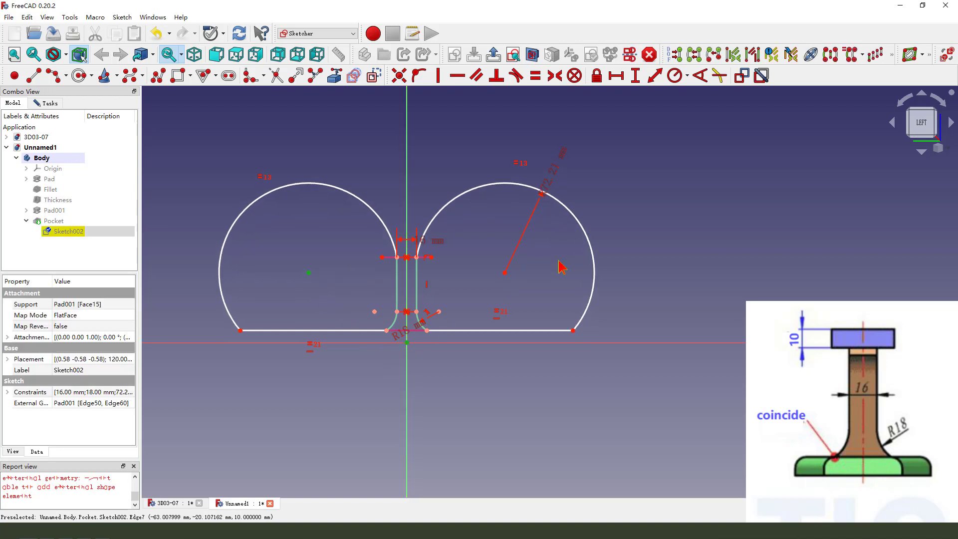
pyautogui.click(635, 76)
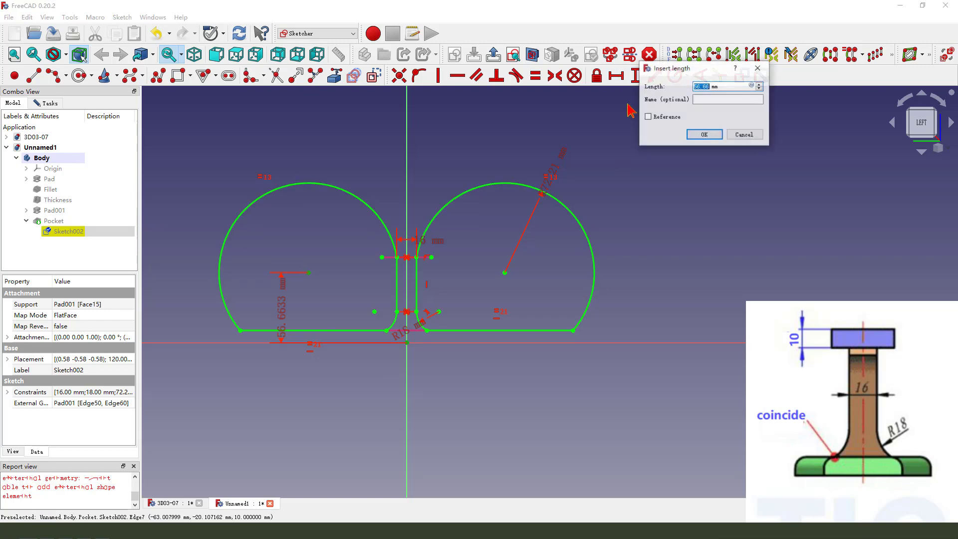
pyautogui.click(704, 136)
pyautogui.scroll(-1, 460, 209)
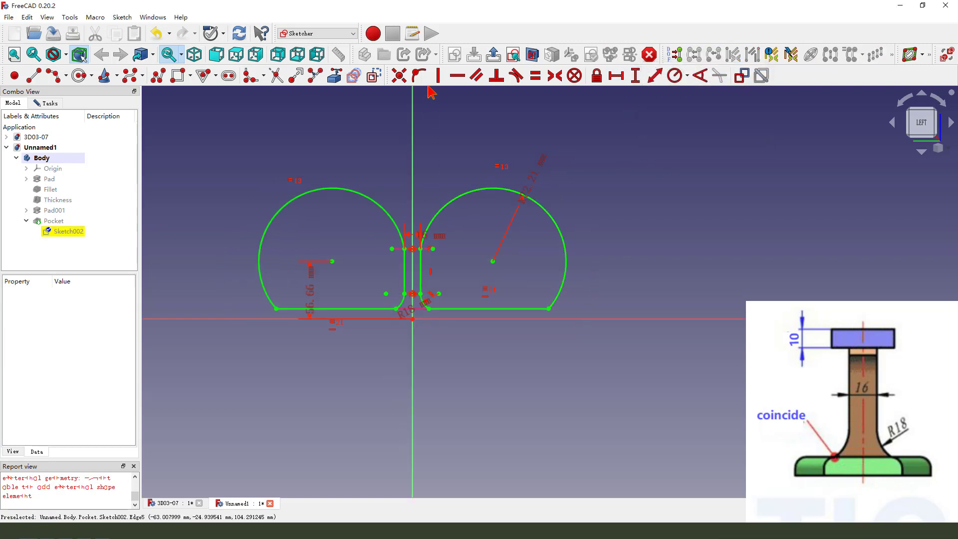
# Finish editing the side profile sketch and set the existing pocket's type to Through all
pyautogui.click(495, 54)
pyautogui.moveTo(289, 233); pyautogui.dragTo(324, 282, button='middle')
pyautogui.click(18, 102)
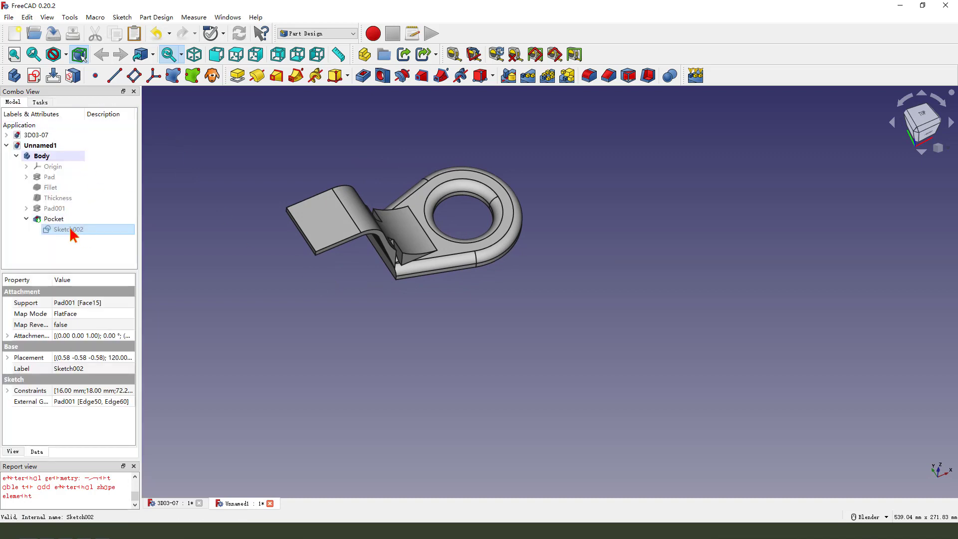
pyautogui.doubleClick(54, 219)
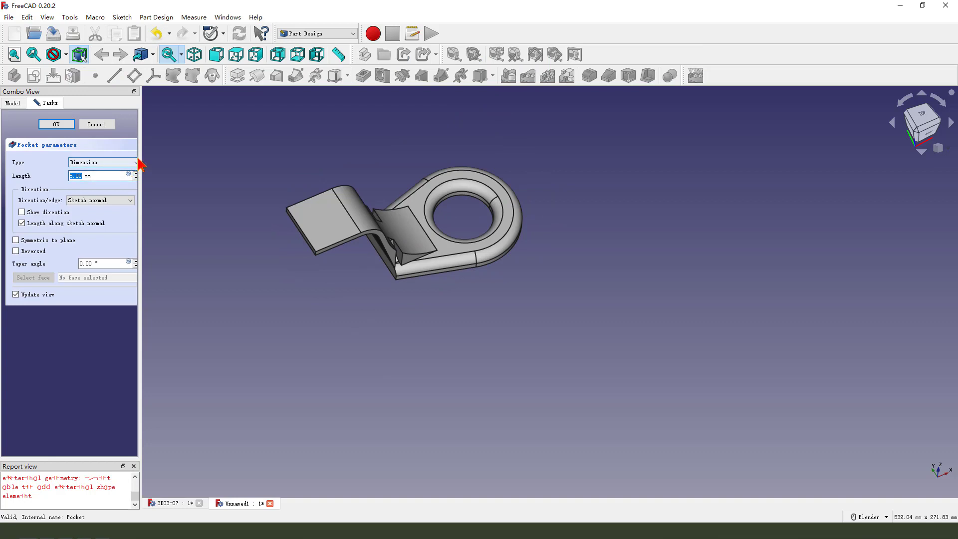
pyautogui.moveTo(141, 157); pyautogui.dragTo(182, 173)
pyautogui.click(139, 163)
pyautogui.click(136, 162)
pyautogui.click(136, 161)
pyautogui.click(132, 175)
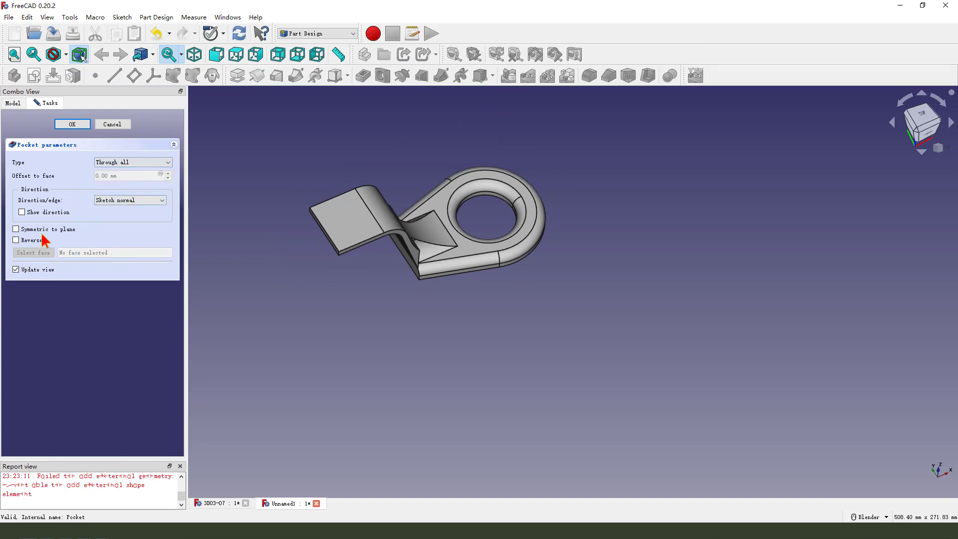
# Make the pocket symmetric to the sketch plane and accept its parameters
pyautogui.moveTo(11, 223); pyautogui.dragTo(69, 236)
pyautogui.click(23, 230)
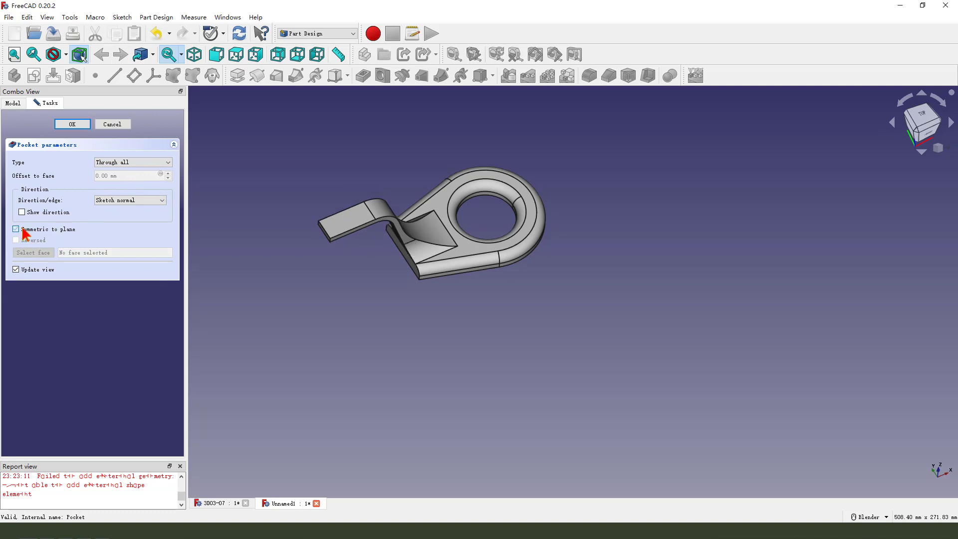
pyautogui.moveTo(387, 263); pyautogui.dragTo(215, 179, button='middle')
pyautogui.press('Return')
# Start a sketch on the arm's flat top face and draw a rectangle about 32 by 63 mm around the arm's free end
pyautogui.moveTo(502, 278); pyautogui.dragTo(477, 274, button='middle')
pyautogui.scroll(2, 329, 214)
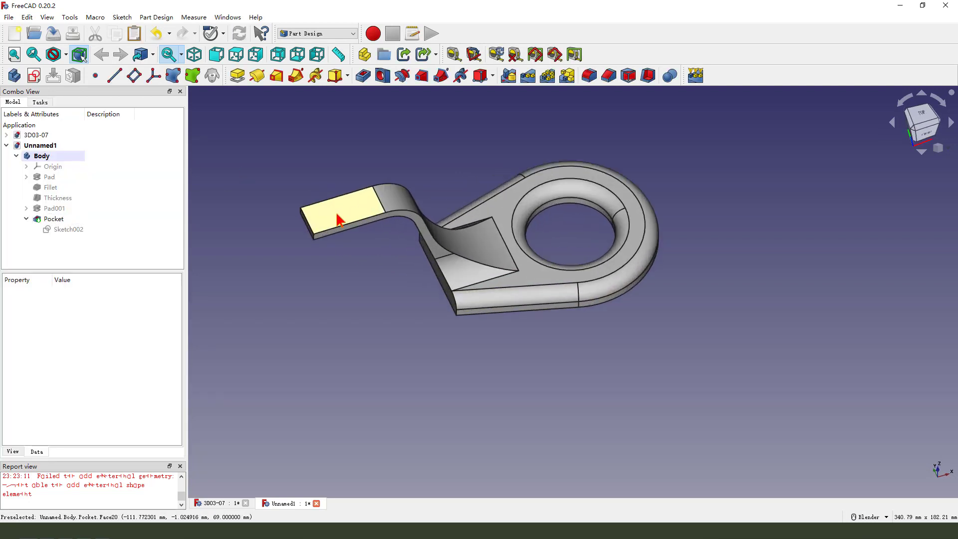
pyautogui.click(341, 219)
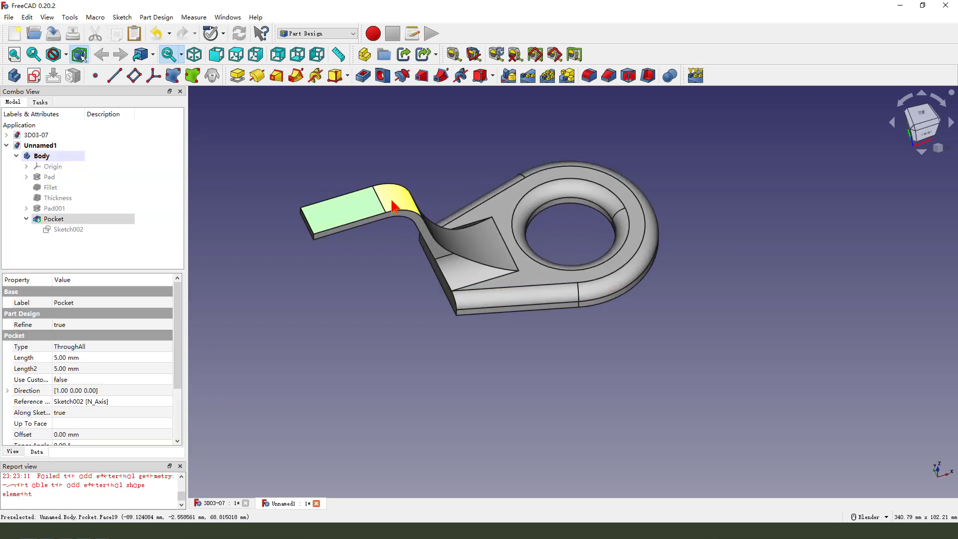
pyautogui.click(34, 76)
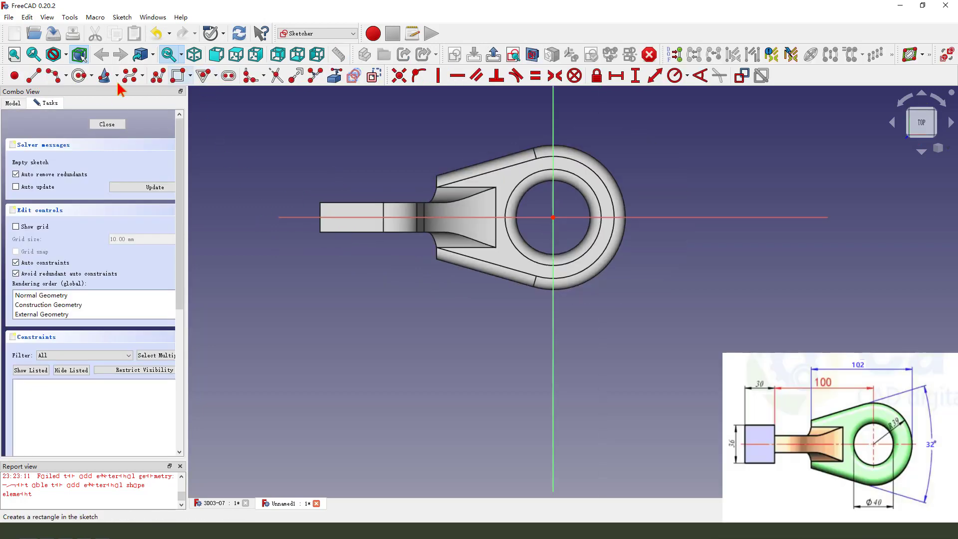
pyautogui.click(178, 76)
pyautogui.click(300, 167)
pyautogui.click(359, 266)
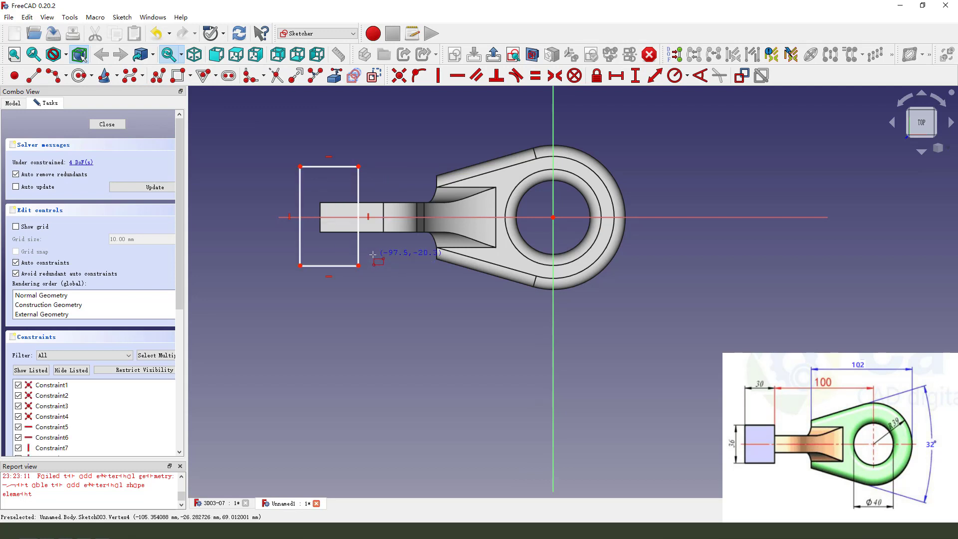
# Constrain the two outer corners of the rectangle symmetric about the horizontal axis
pyautogui.click(300, 167)
pyautogui.click(300, 266)
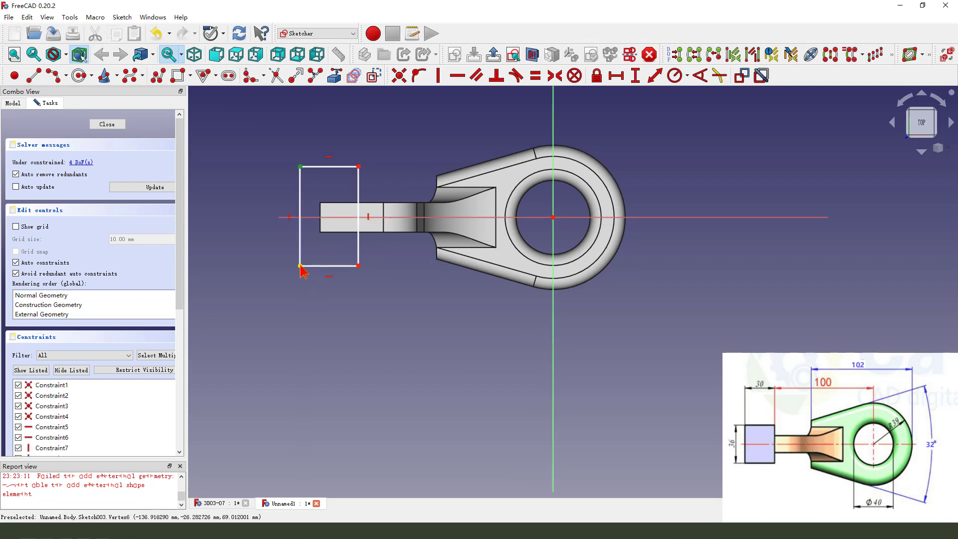
pyautogui.click(310, 218)
pyautogui.click(555, 75)
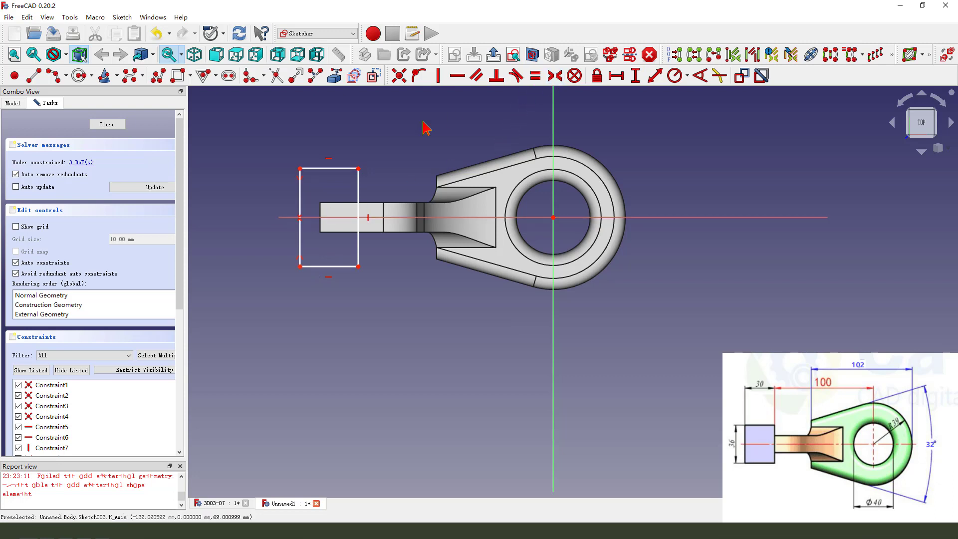
# Constrain the rectangle's height to 36 mm and its width to 30 mm
pyautogui.click(300, 200)
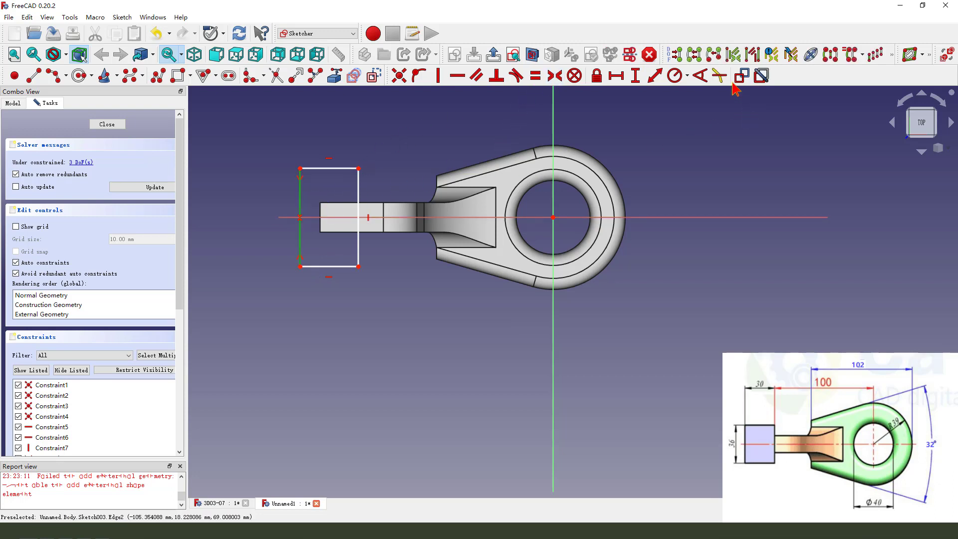
pyautogui.click(635, 75)
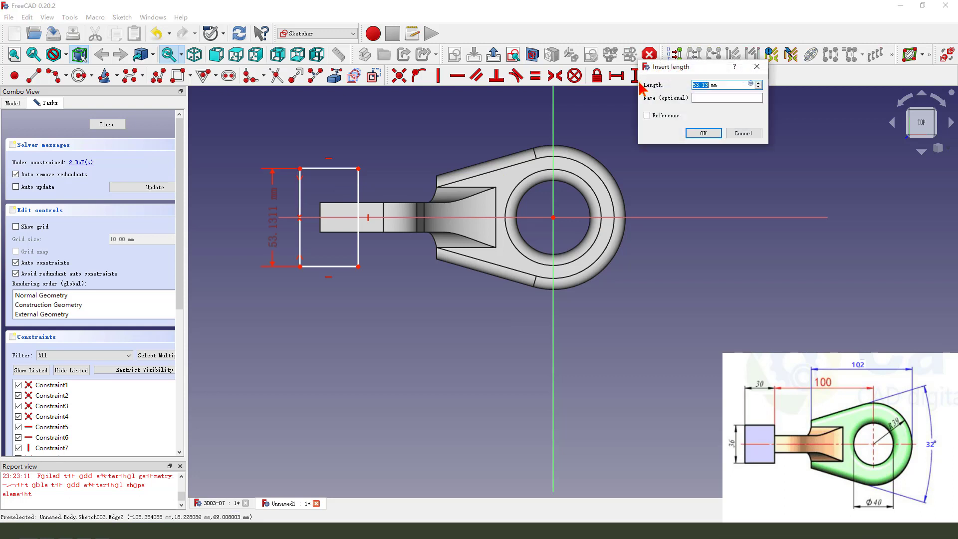
pyautogui.press('Return')
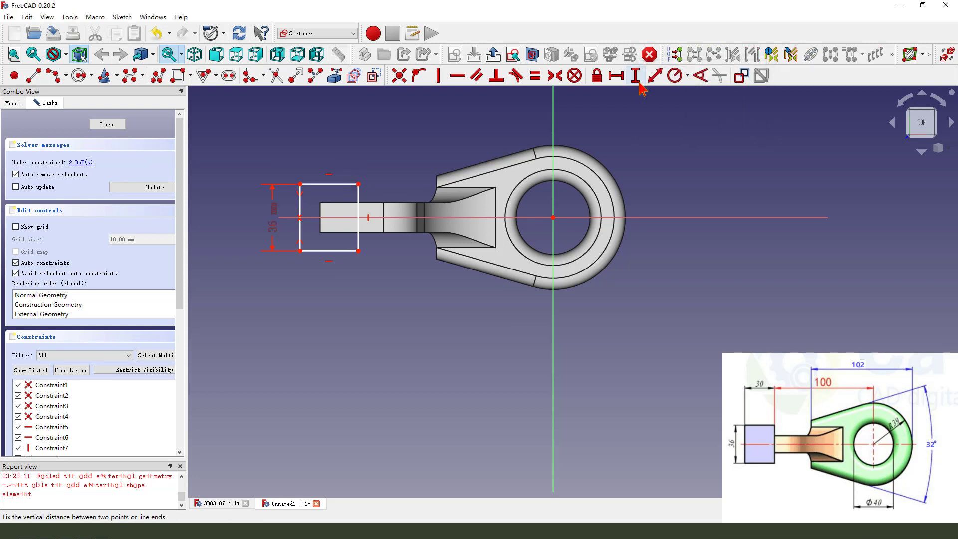
pyautogui.click(314, 185)
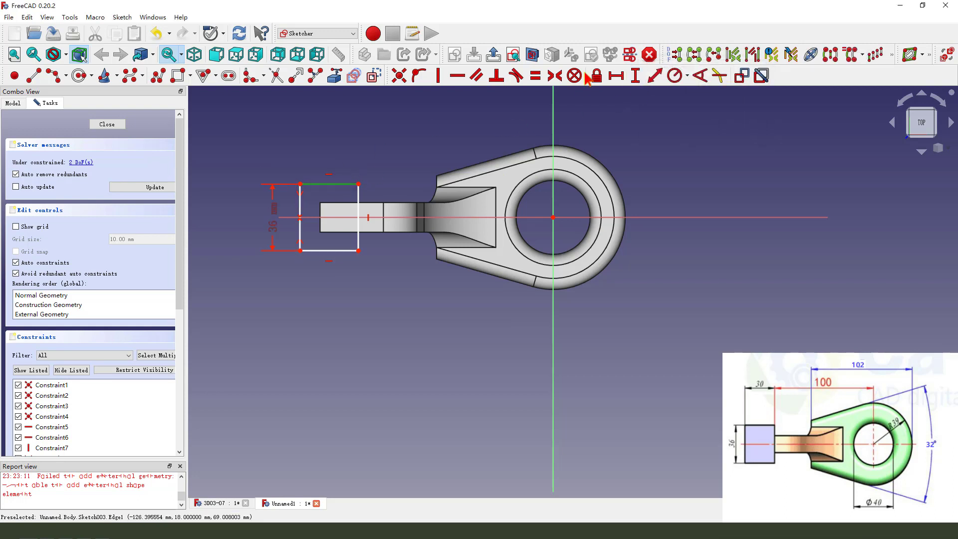
pyautogui.click(617, 75)
pyautogui.press('Return')
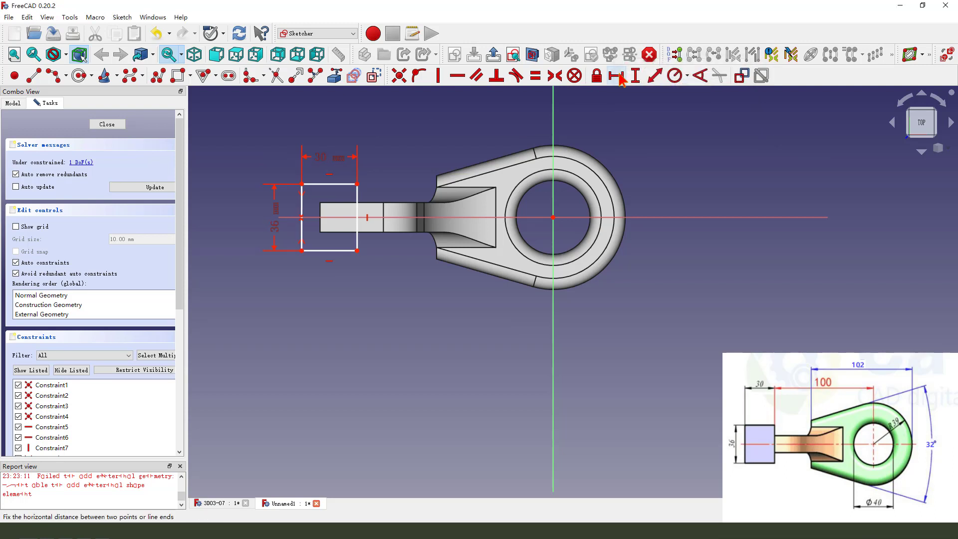
# Fix the horizontal distance from the rectangle's inner upper corner to the origin at 100 mm and move that dimension above the part
pyautogui.click(357, 185)
pyautogui.click(553, 217)
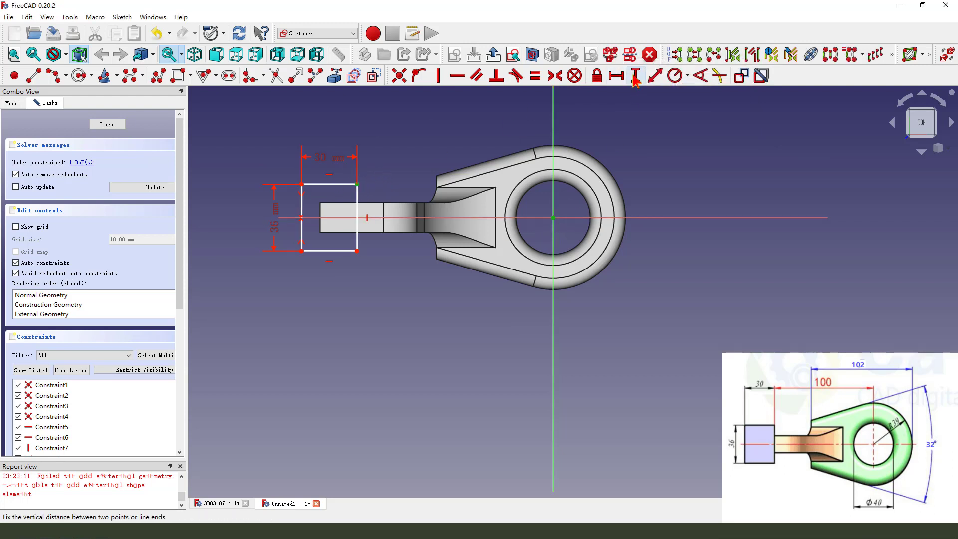
pyautogui.click(617, 76)
pyautogui.write('100')
pyautogui.press('Return')
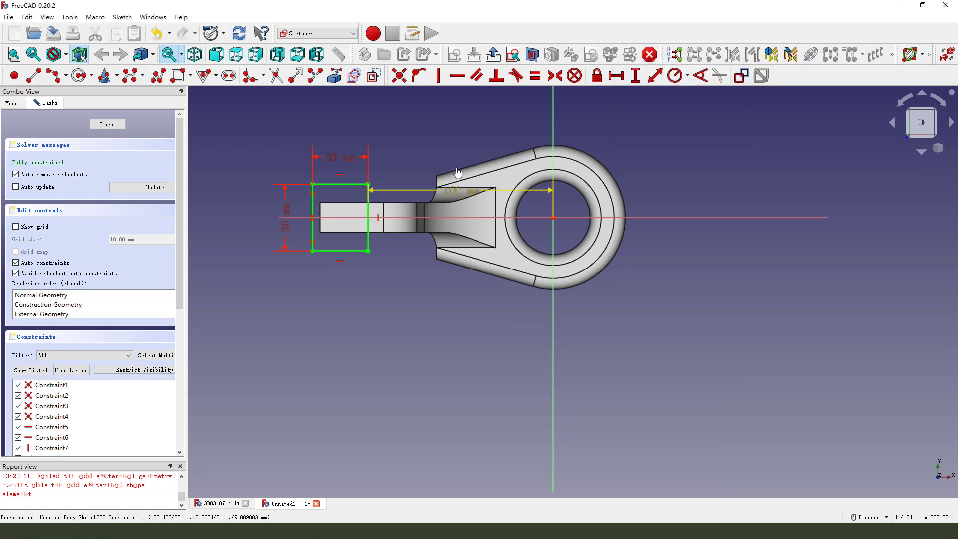
pyautogui.moveTo(457, 164); pyautogui.dragTo(456, 133)
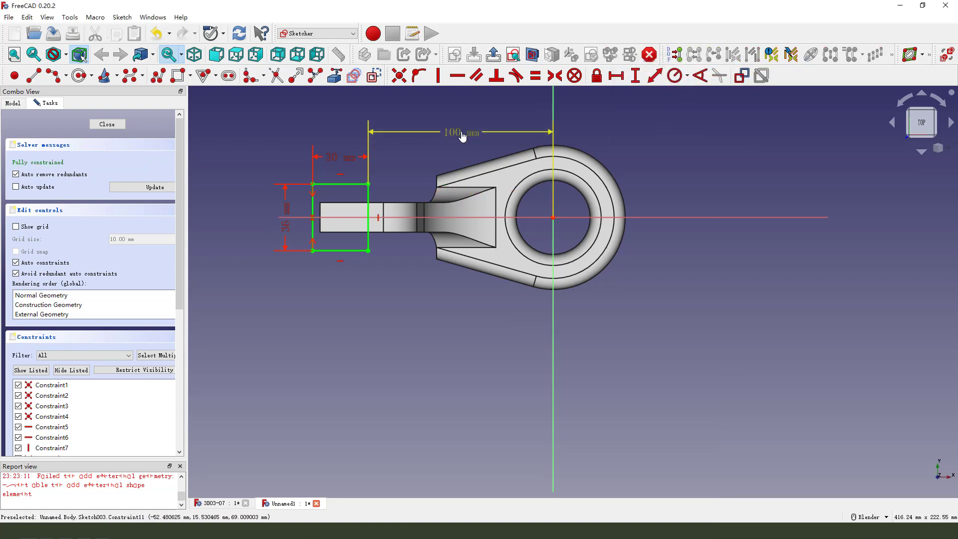
# Close the rectangle sketch and pad it 10 mm along the sketch normal
pyautogui.click(492, 55)
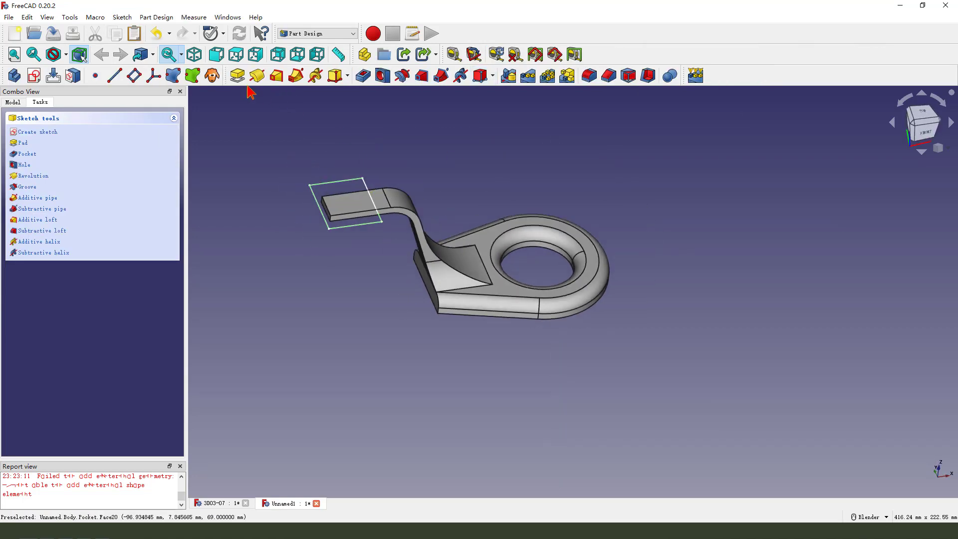
pyautogui.click(237, 75)
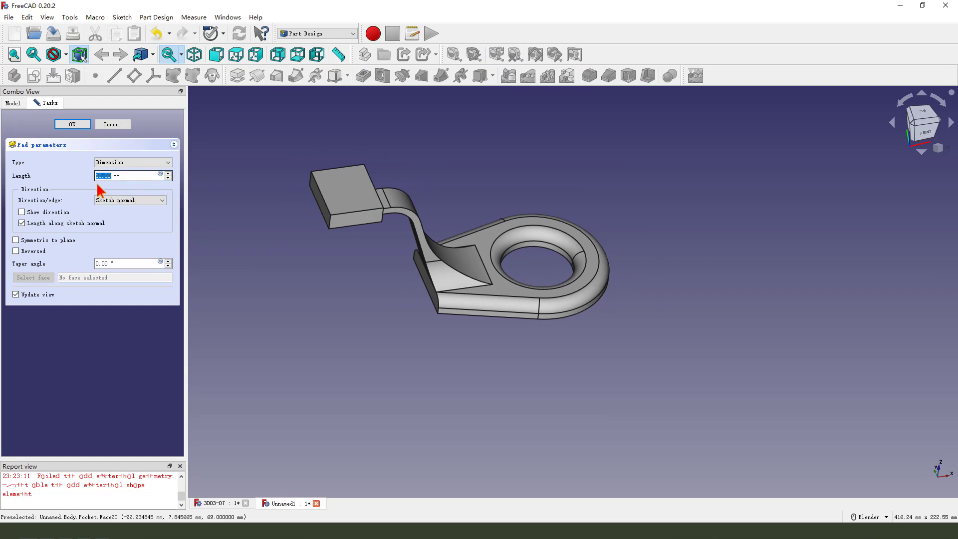
pyautogui.moveTo(97, 186)
pyautogui.mouseDown()
pyautogui.moveTo(112, 159)
pyautogui.moveTo(101, 184)
pyautogui.mouseUp()
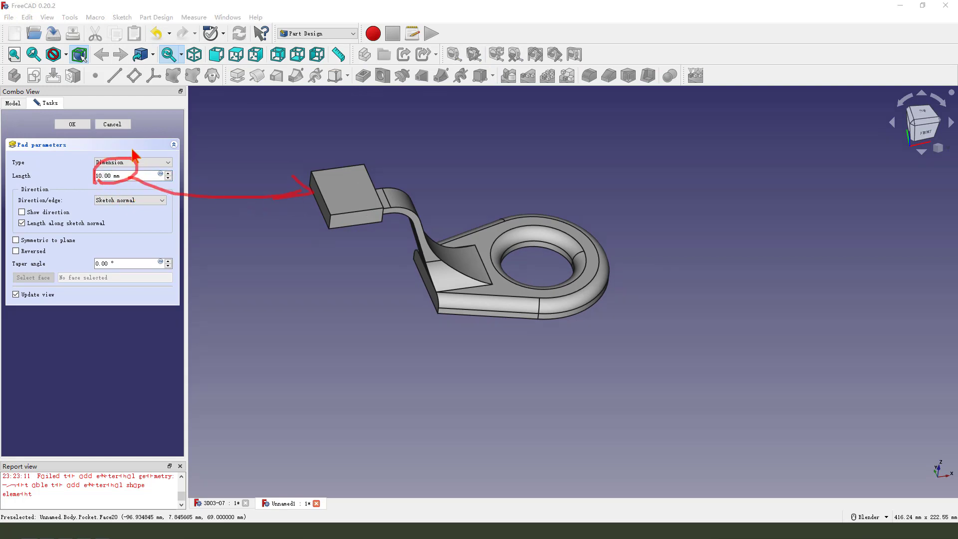
pyautogui.click(73, 125)
# Apply a random colour to the whole body and view the finished part
pyautogui.moveTo(403, 237); pyautogui.dragTo(469, 303, button='middle')
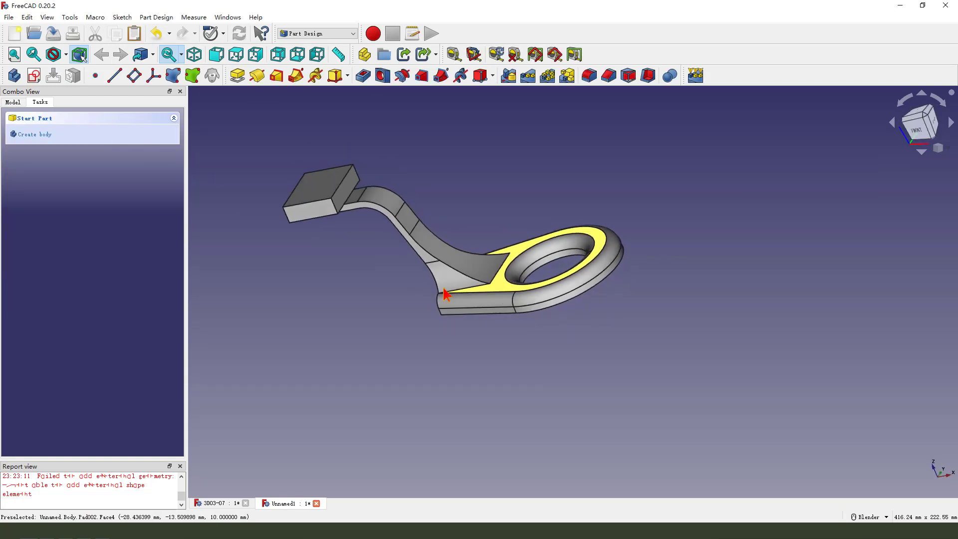
pyautogui.scroll(-2, 469, 304)
pyautogui.moveTo(428, 222); pyautogui.dragTo(435, 248, button='middle')
pyautogui.scroll(-3, 446, 342)
pyautogui.scroll(4, 459, 250)
pyautogui.click(18, 104)
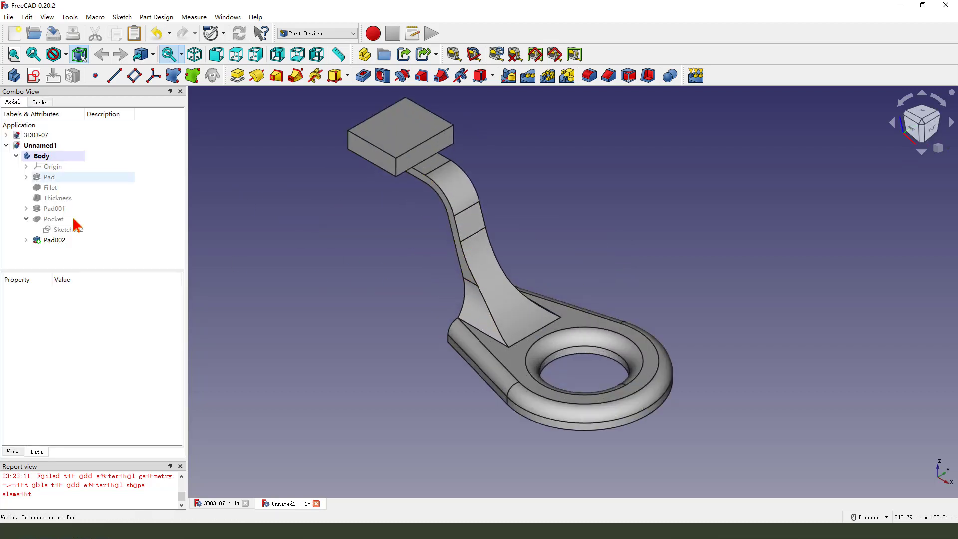
pyautogui.rightClick(53, 157)
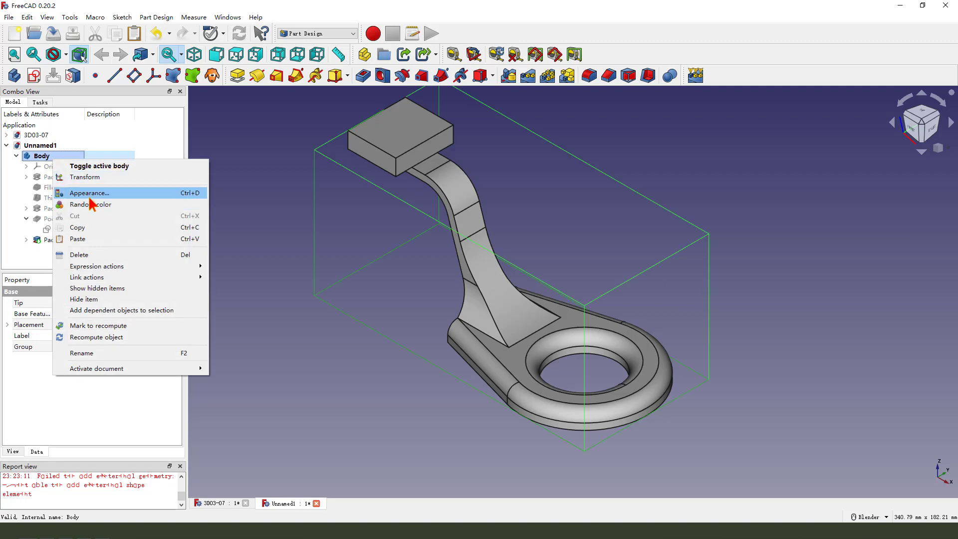
pyautogui.click(98, 204)
pyautogui.click(263, 229)
pyautogui.scroll(-3, 355, 253)
pyautogui.scroll(3, 310, 260)
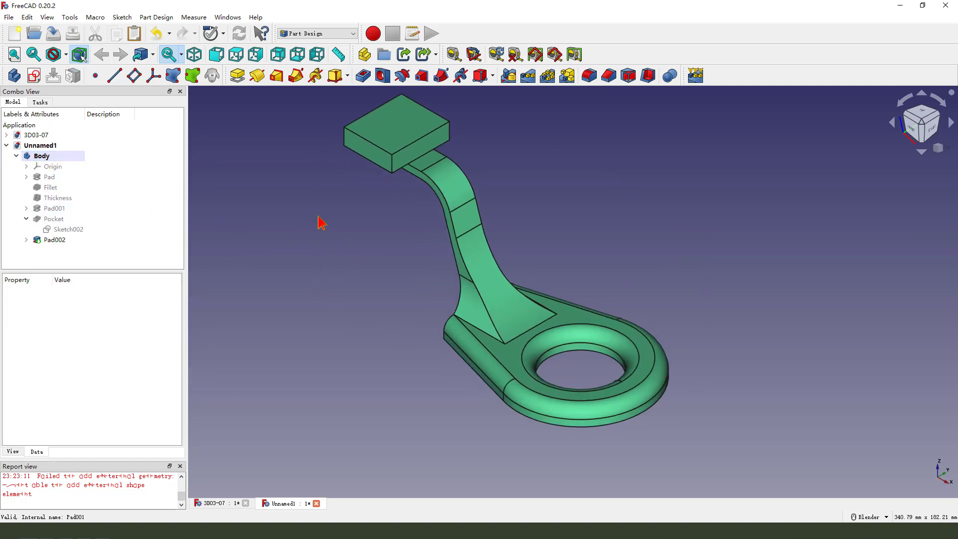